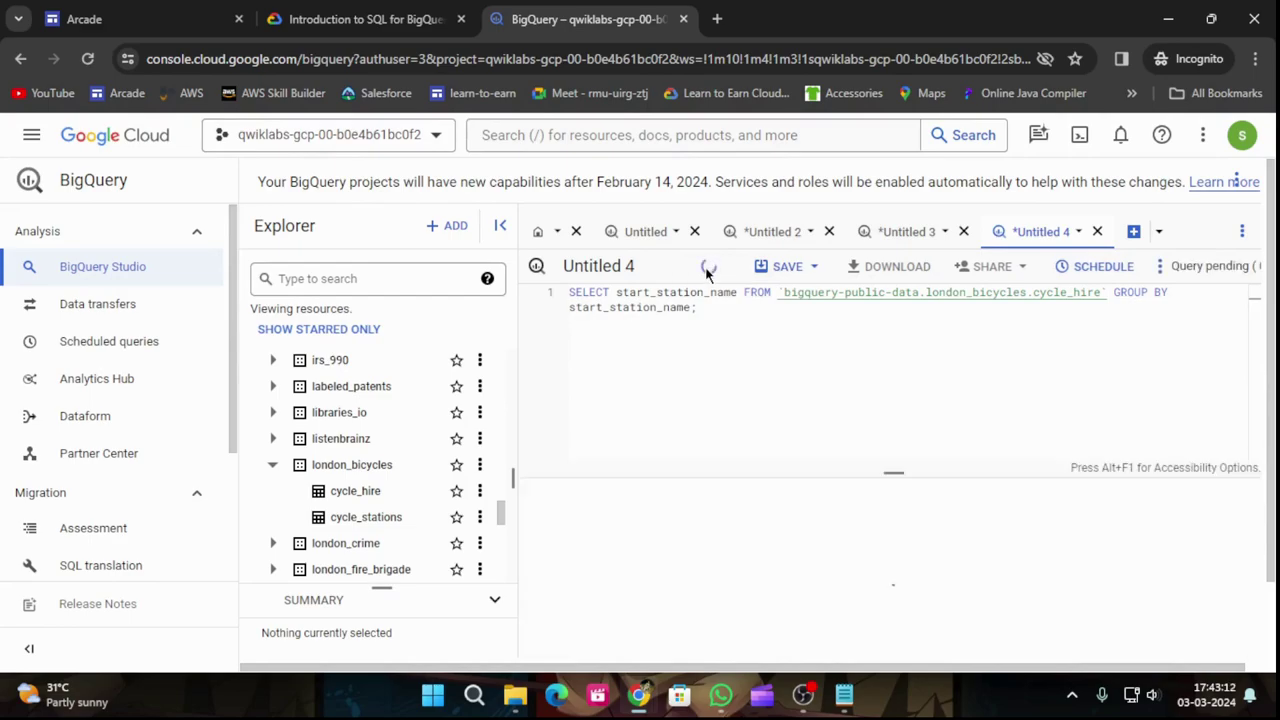
# Step: Copy the lab's start_station_name, COUNT(*) query grouped by start_station_name and run it in a new BigQuery query
pyautogui.click(420, 19)
pyautogui.scroll(-7, 820, 475)
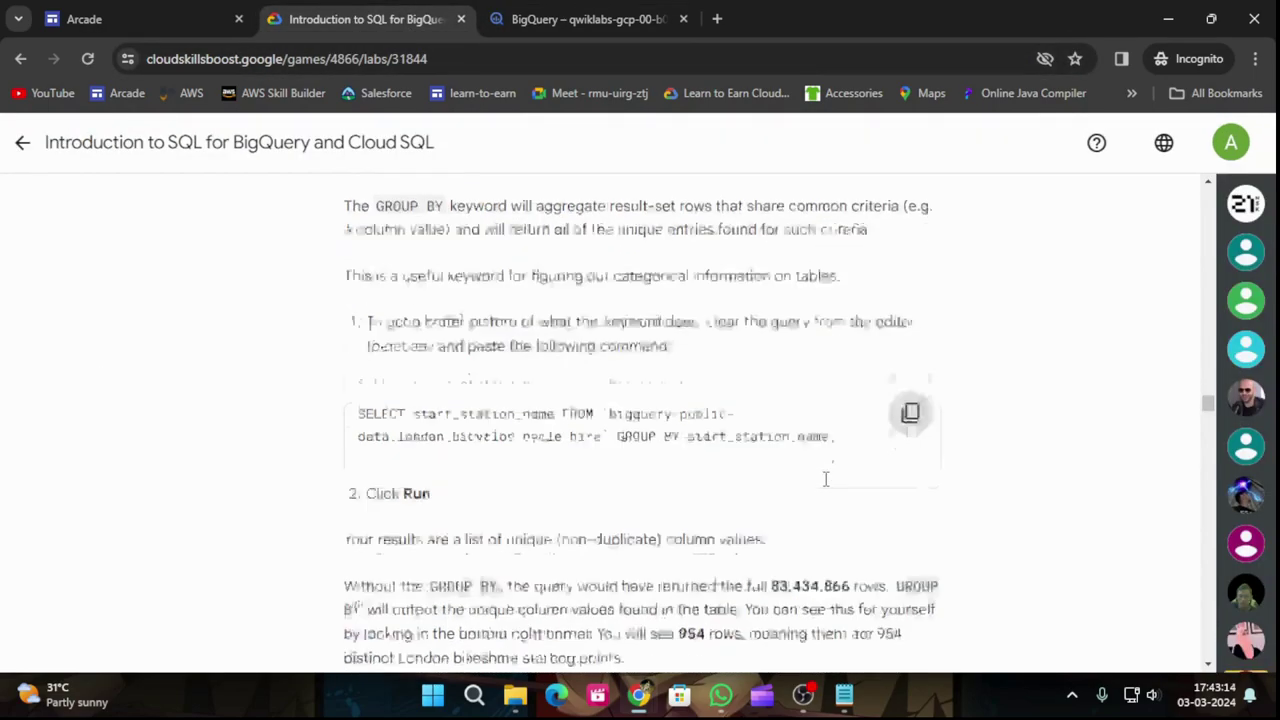
pyautogui.click(910, 406)
pyautogui.click(565, 12)
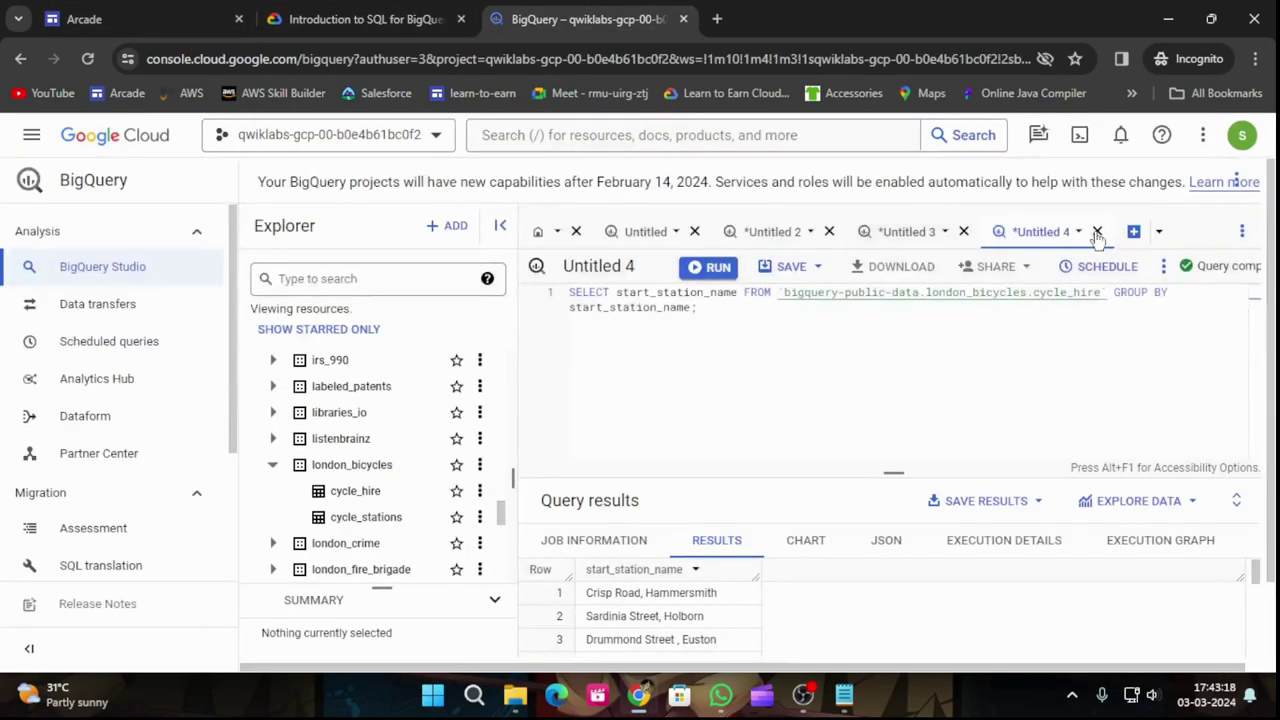
pyautogui.click(1134, 231)
pyautogui.hotkey('ctrl', 'v')
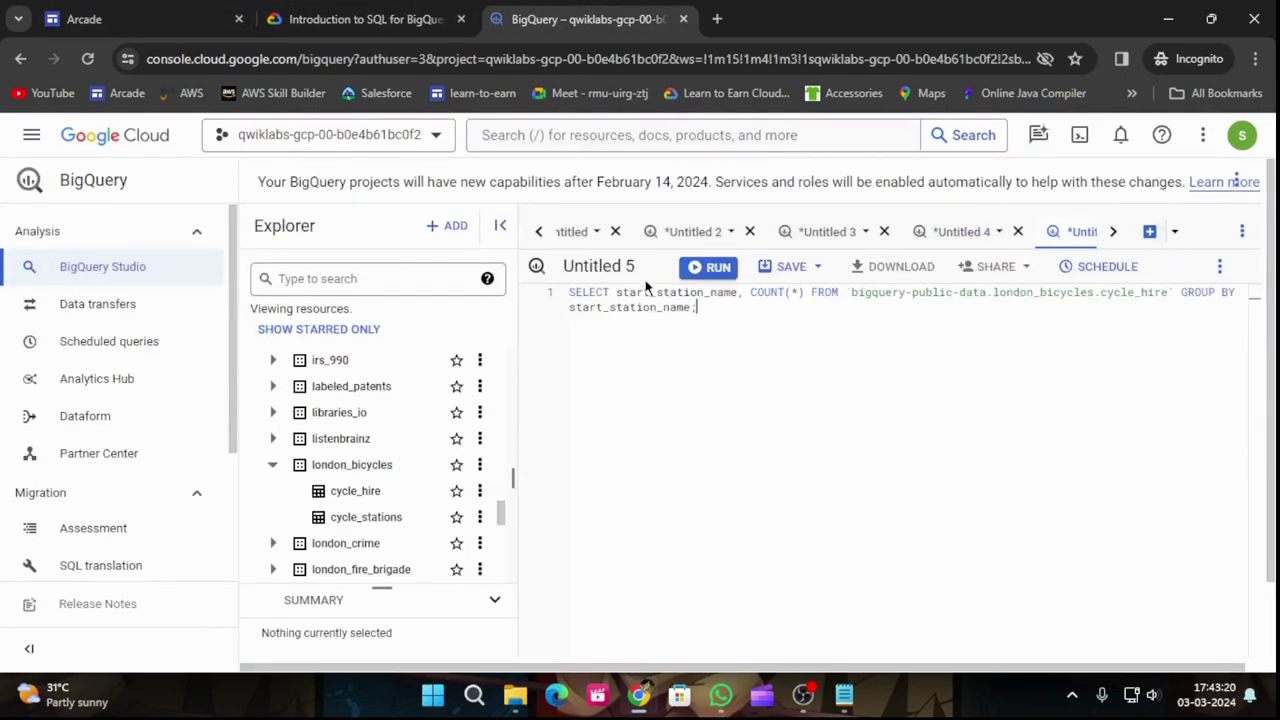
pyautogui.click(718, 268)
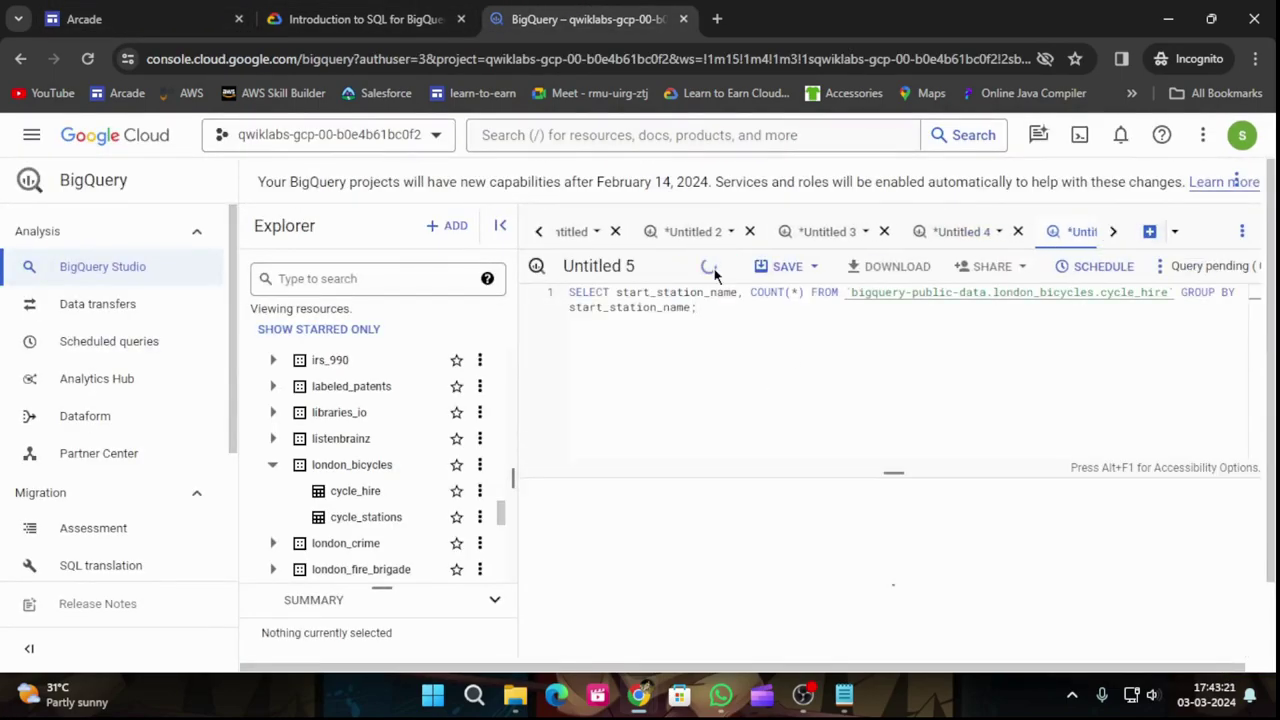
# Step: Copy the lab's COUNT(*) AS num_starts query and run it in a new BigQuery query
pyautogui.click(424, 10)
pyautogui.scroll(-2, 697, 300)
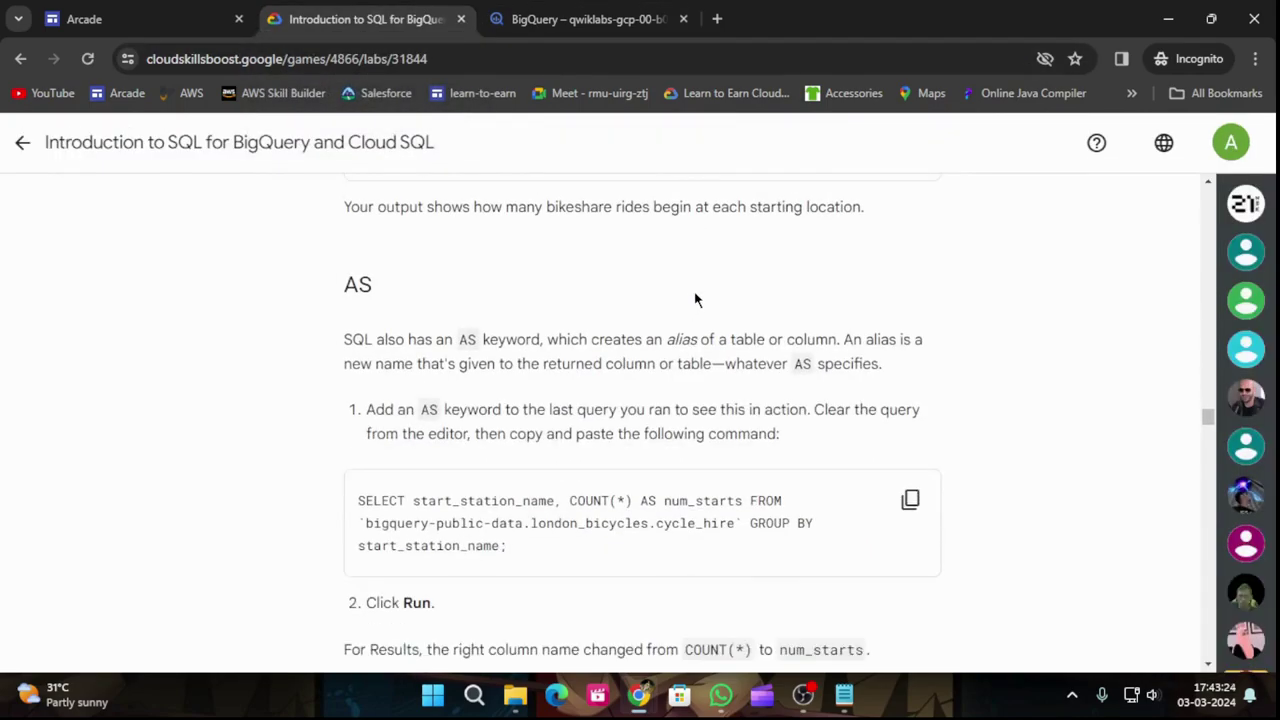
pyautogui.click(910, 500)
pyautogui.click(515, 19)
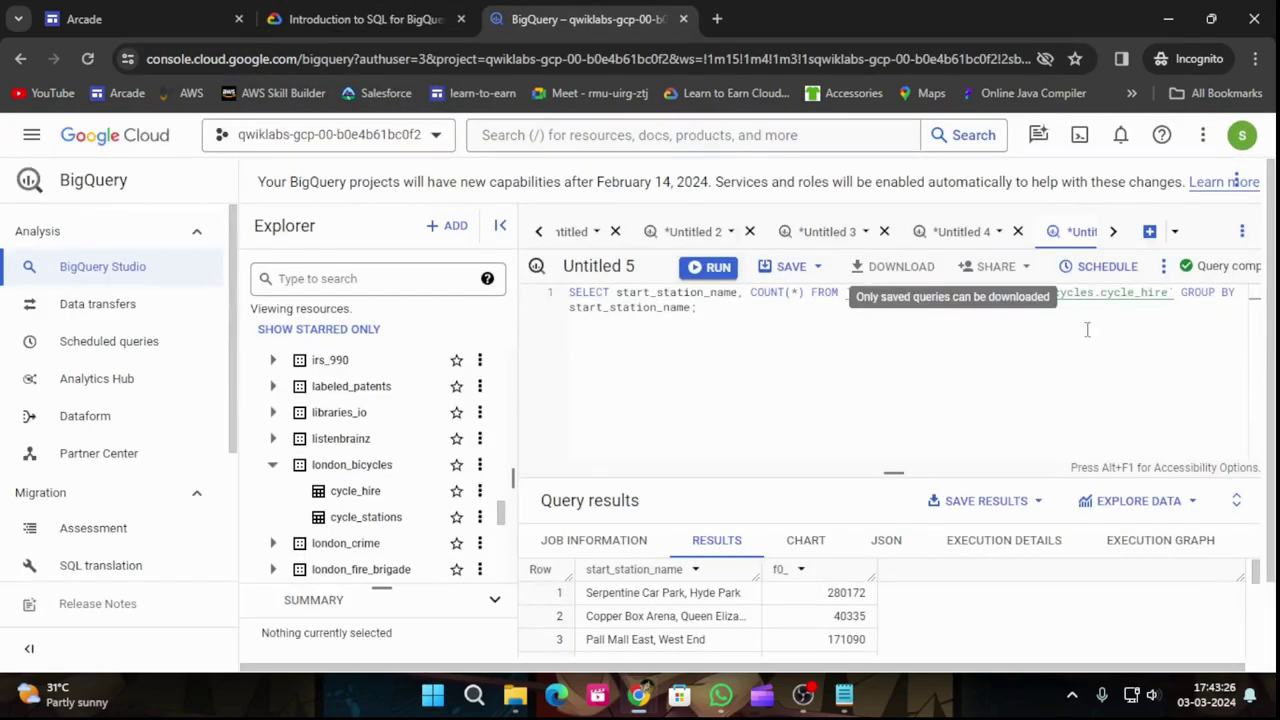
pyautogui.click(1150, 231)
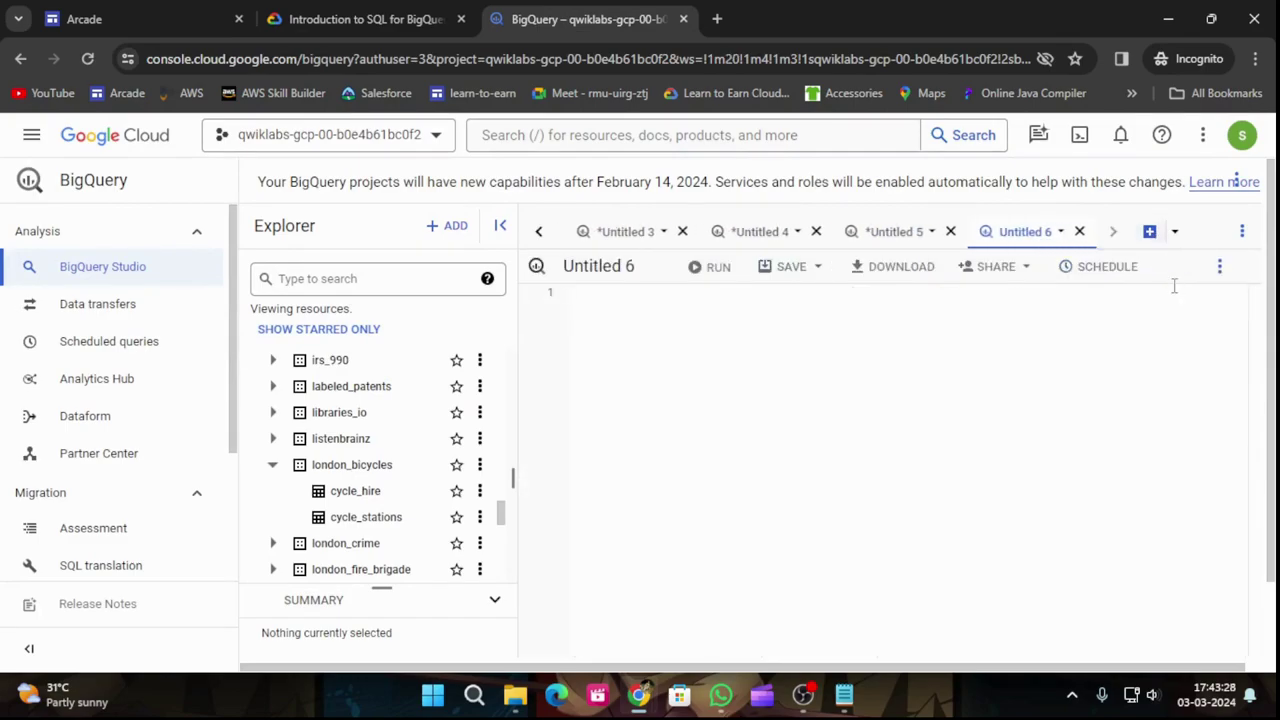
pyautogui.hotkey('ctrl', 'v')
pyautogui.click(706, 274)
# Step: Copy the lab's COUNT(*) AS num query with ORDER BY start_station_name and run it in a new BigQuery query
pyautogui.click(350, 10)
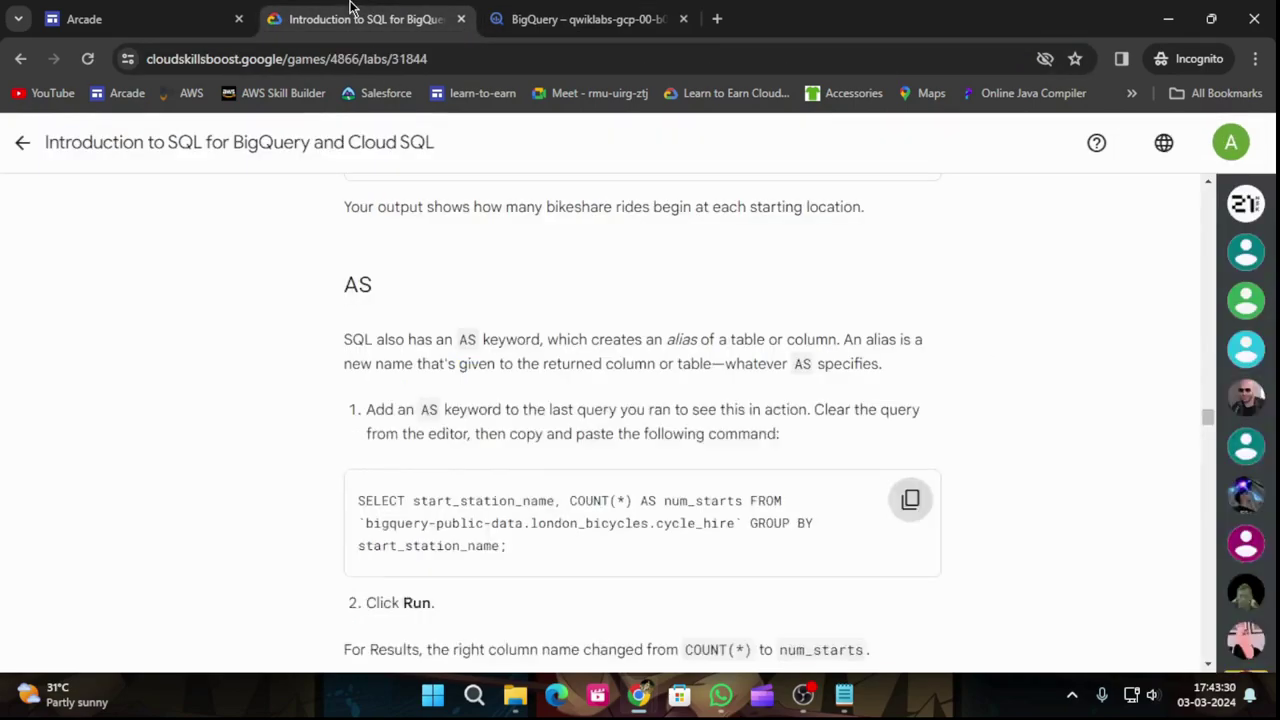
pyautogui.scroll(-8, 796, 457)
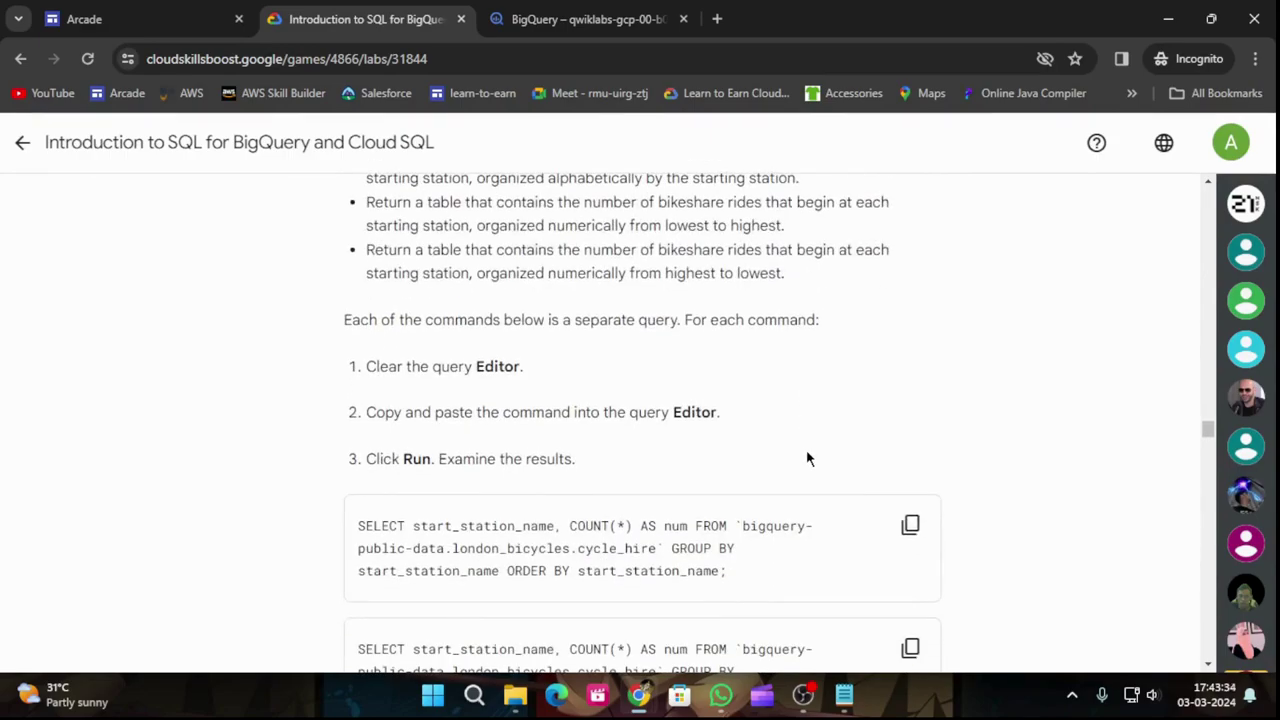
pyautogui.scroll(-2, 808, 440)
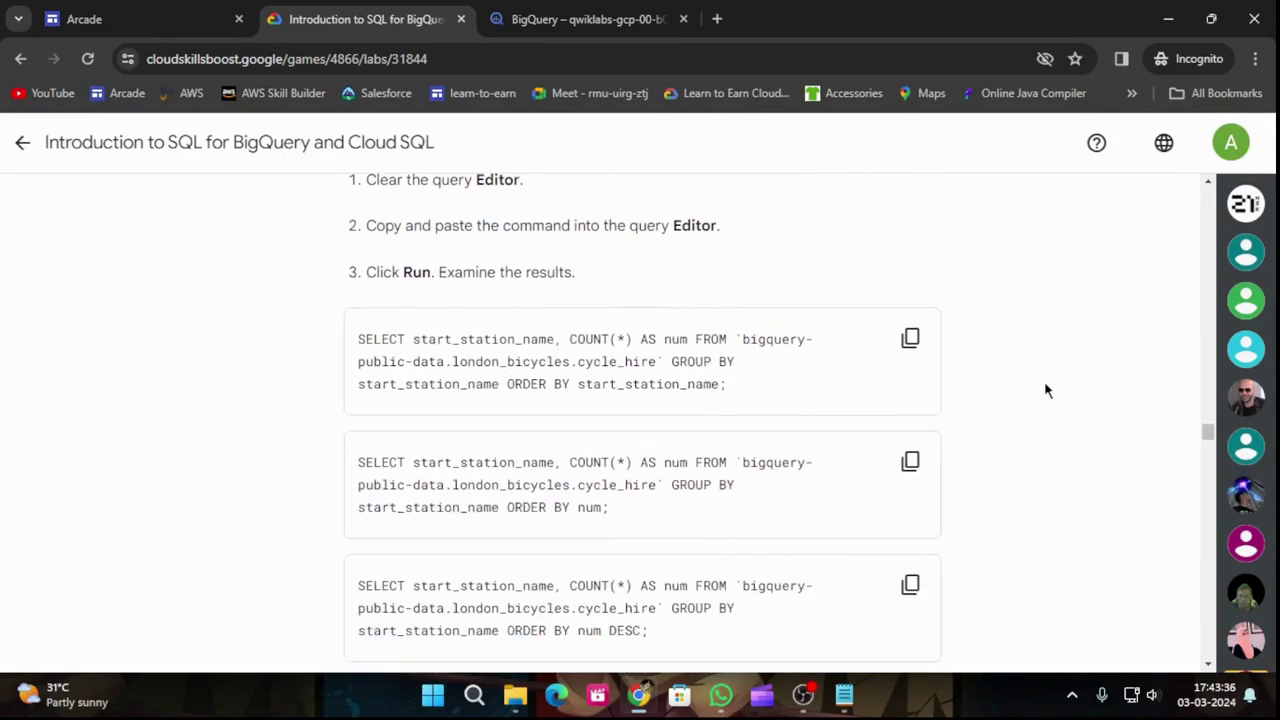
pyautogui.click(910, 342)
pyautogui.click(606, 14)
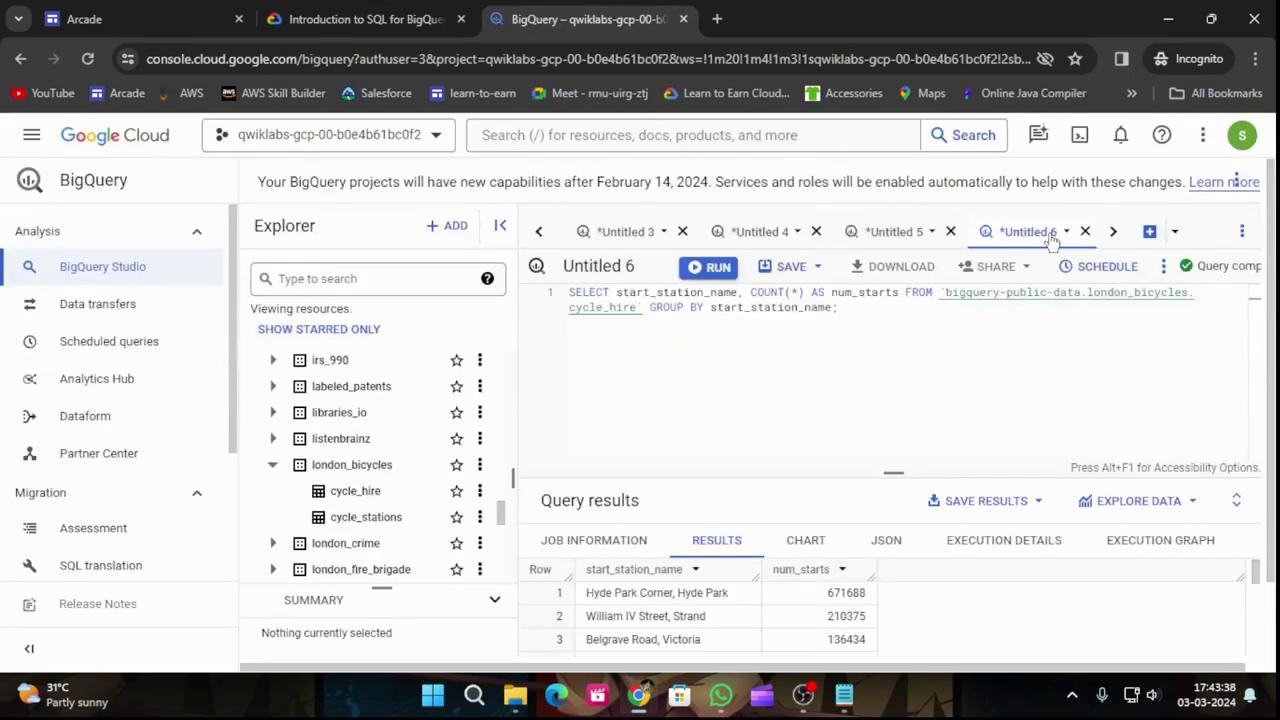
pyautogui.click(1149, 231)
pyautogui.hotkey('ctrl', 'v')
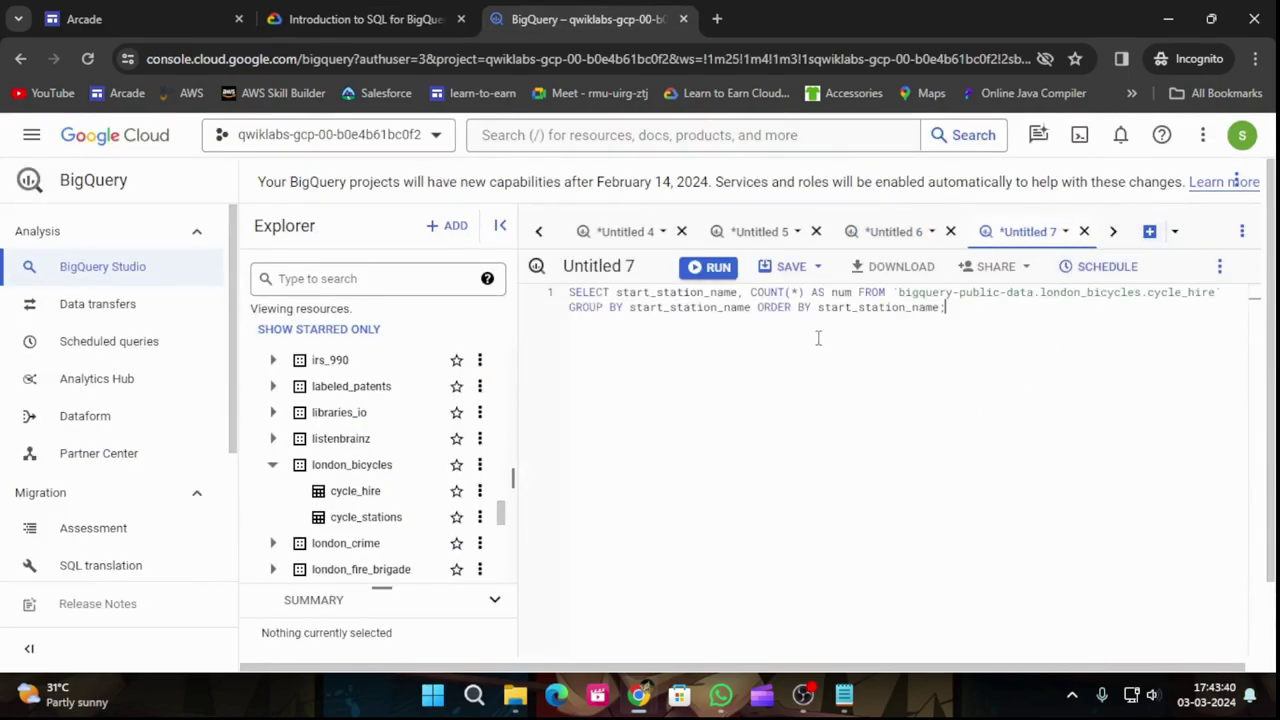
pyautogui.click(714, 266)
# Step: Copy the lab's start station query with ORDER BY num and run it in a new BigQuery query
pyautogui.click(360, 19)
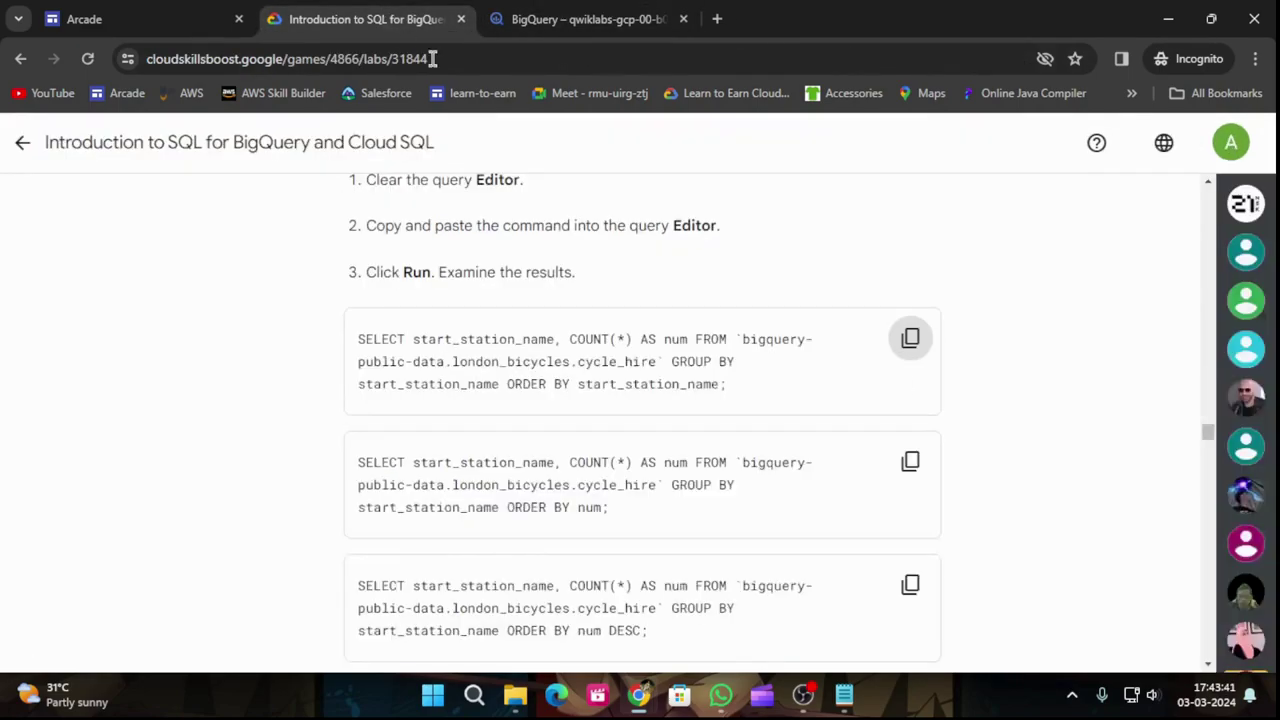
pyautogui.click(910, 462)
pyautogui.click(580, 17)
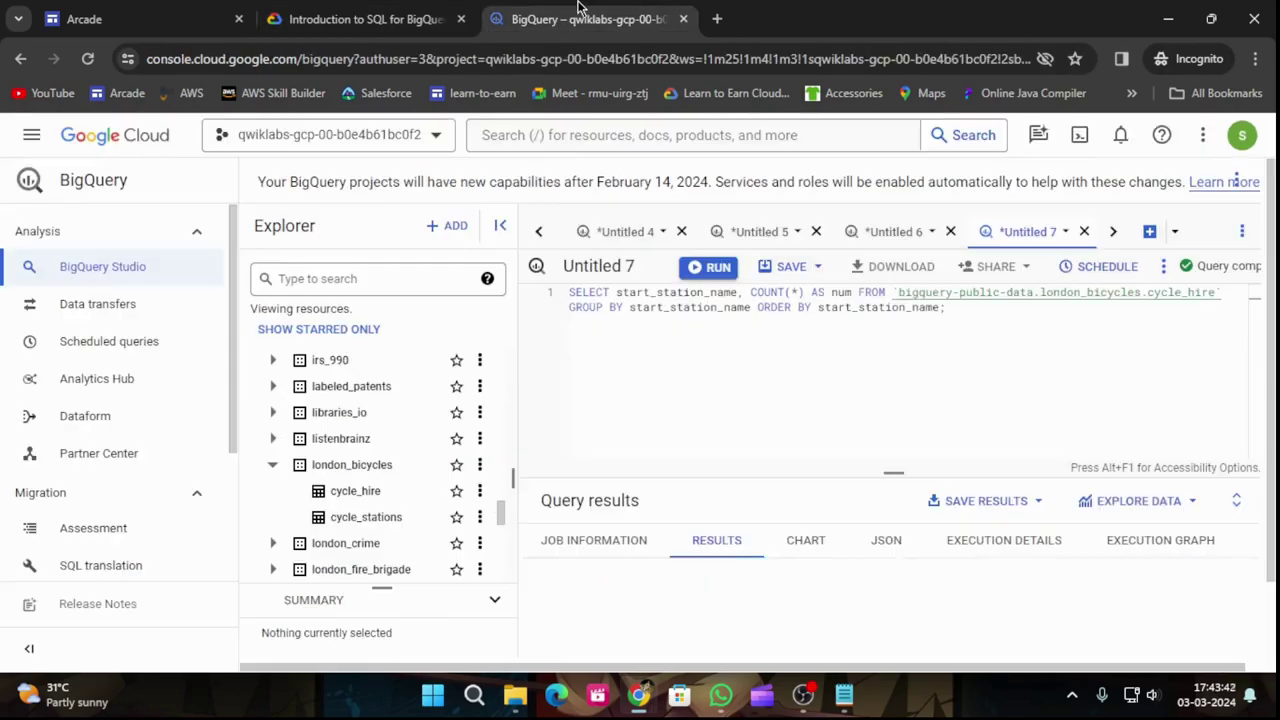
pyautogui.click(1149, 231)
pyautogui.hotkey('ctrl', 'v')
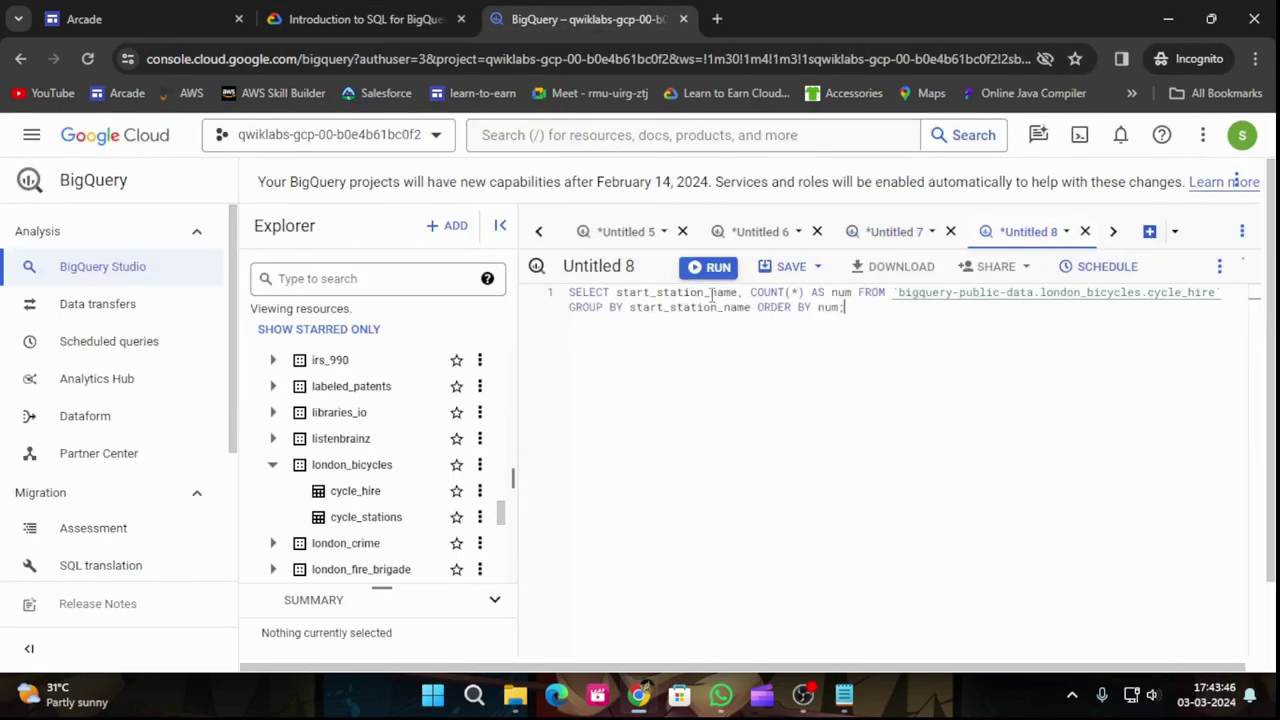
pyautogui.click(712, 267)
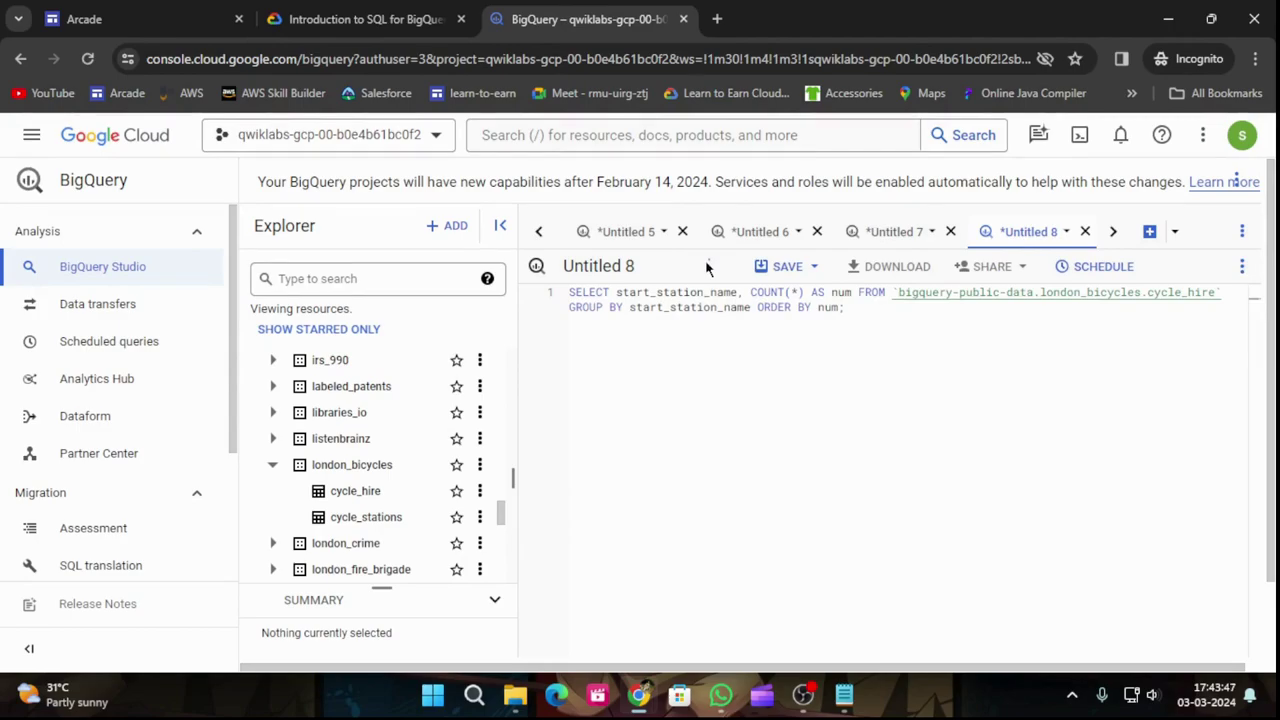
# Step: Copy the lab's start station query with ORDER BY num DESC and run it in a new BigQuery query
pyautogui.click(374, 18)
pyautogui.scroll(-1, 912, 510)
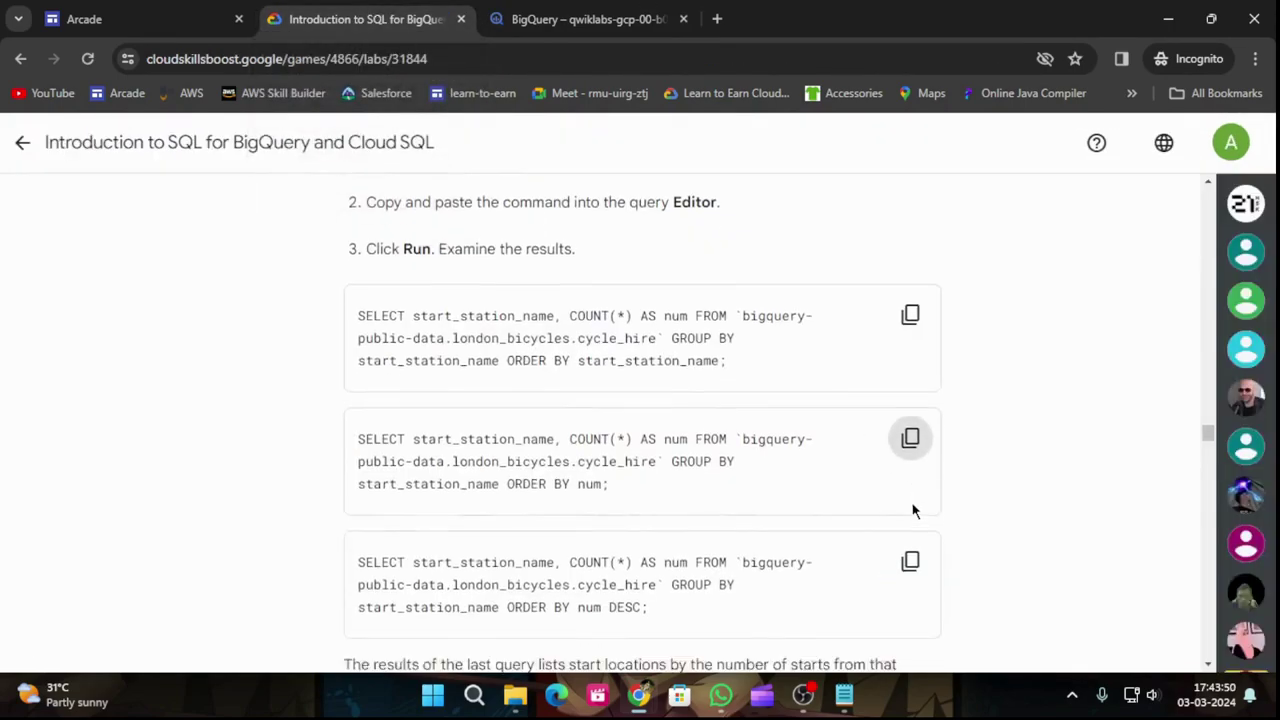
pyautogui.scroll(-2, 912, 510)
pyautogui.click(910, 398)
pyautogui.click(608, 10)
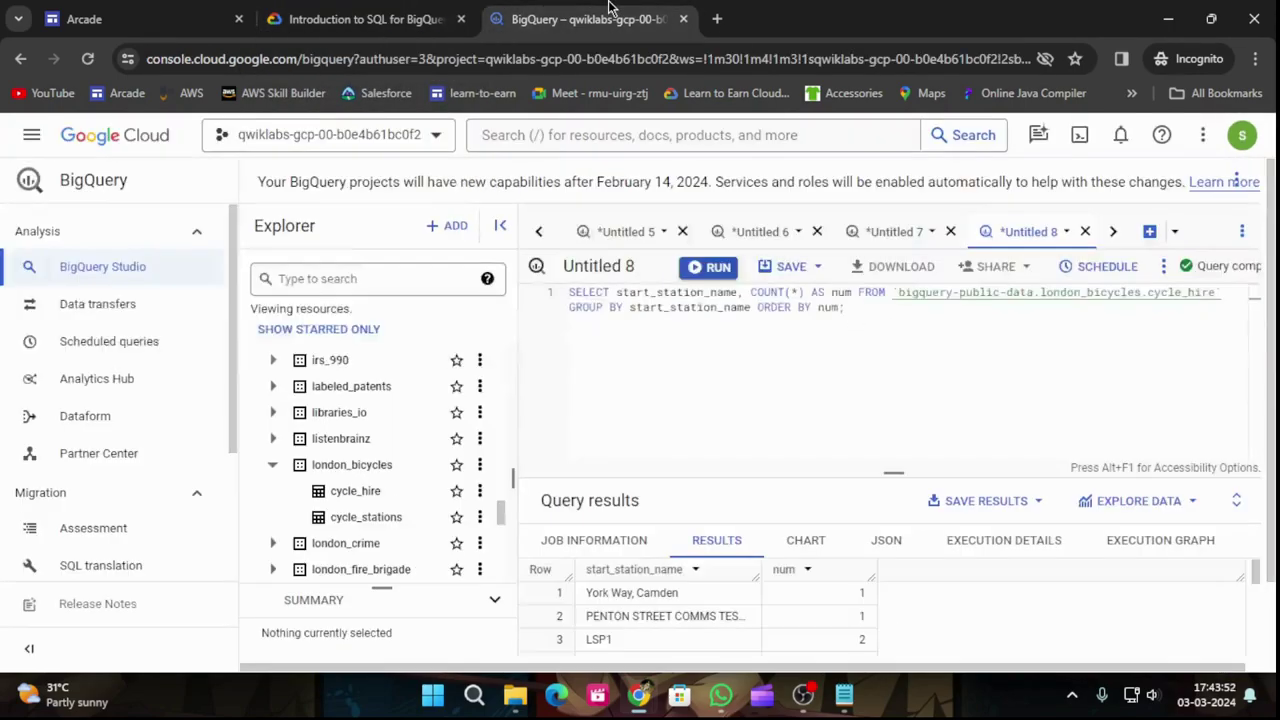
pyautogui.click(1149, 231)
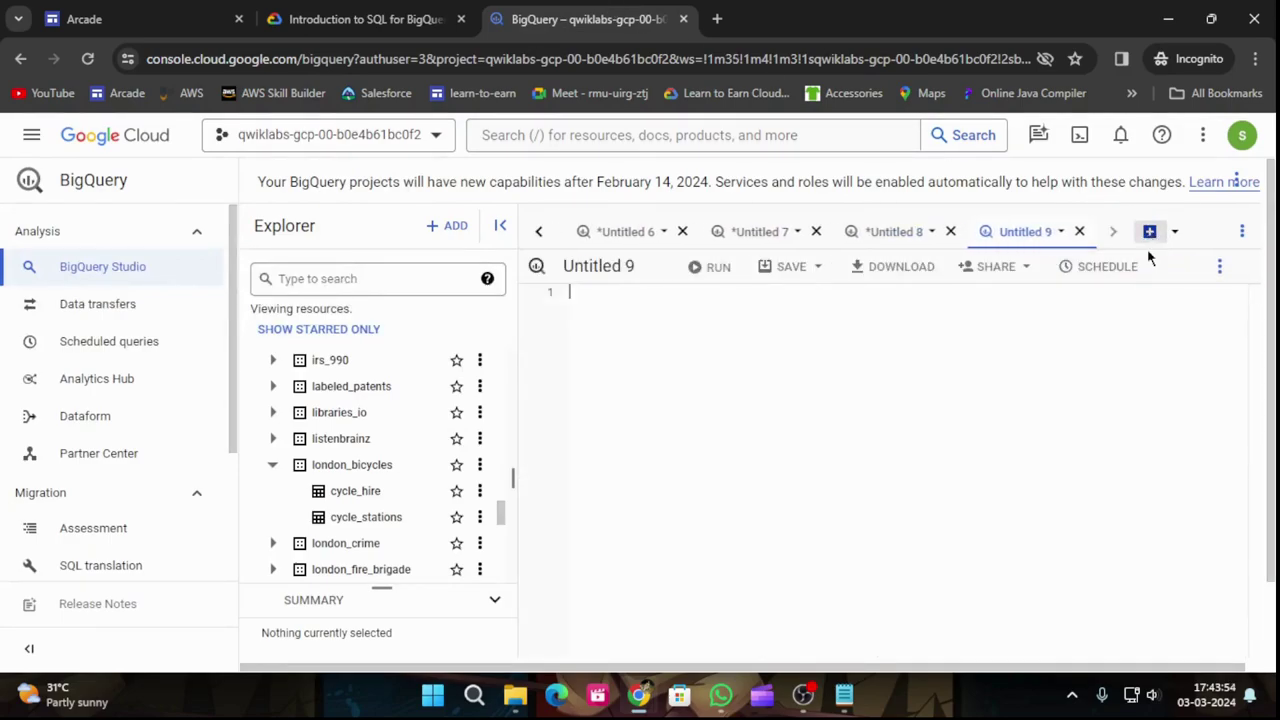
pyautogui.hotkey('ctrl', 'v')
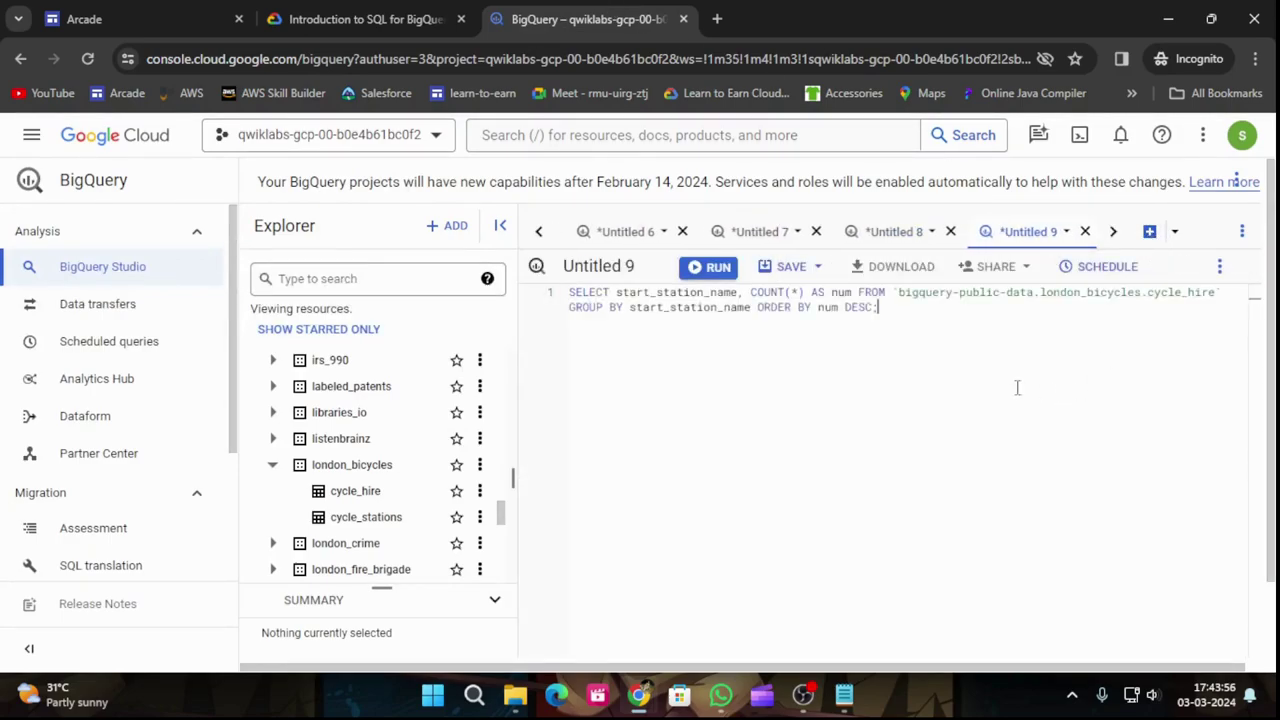
pyautogui.click(720, 268)
# Step: In the lab quiz, submit GROUP BY as the keyword that aggregates rows sharing common criteria
pyautogui.click(318, 16)
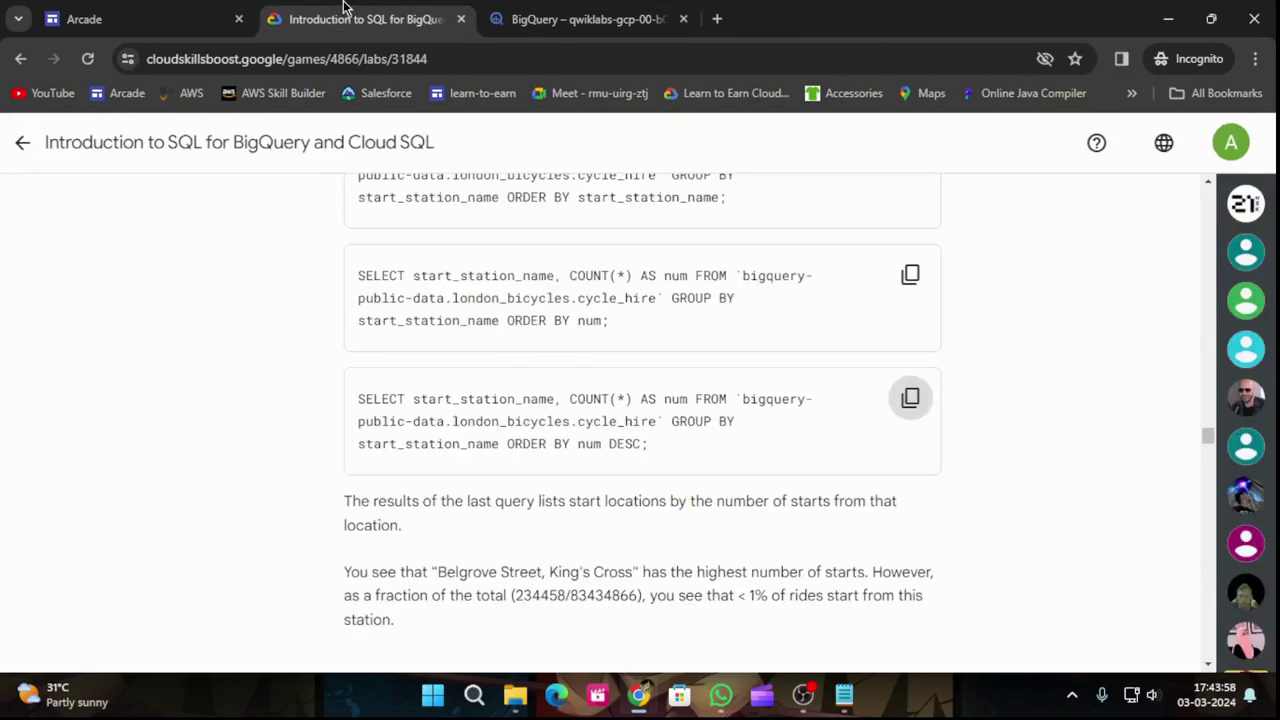
pyautogui.scroll(-5, 760, 507)
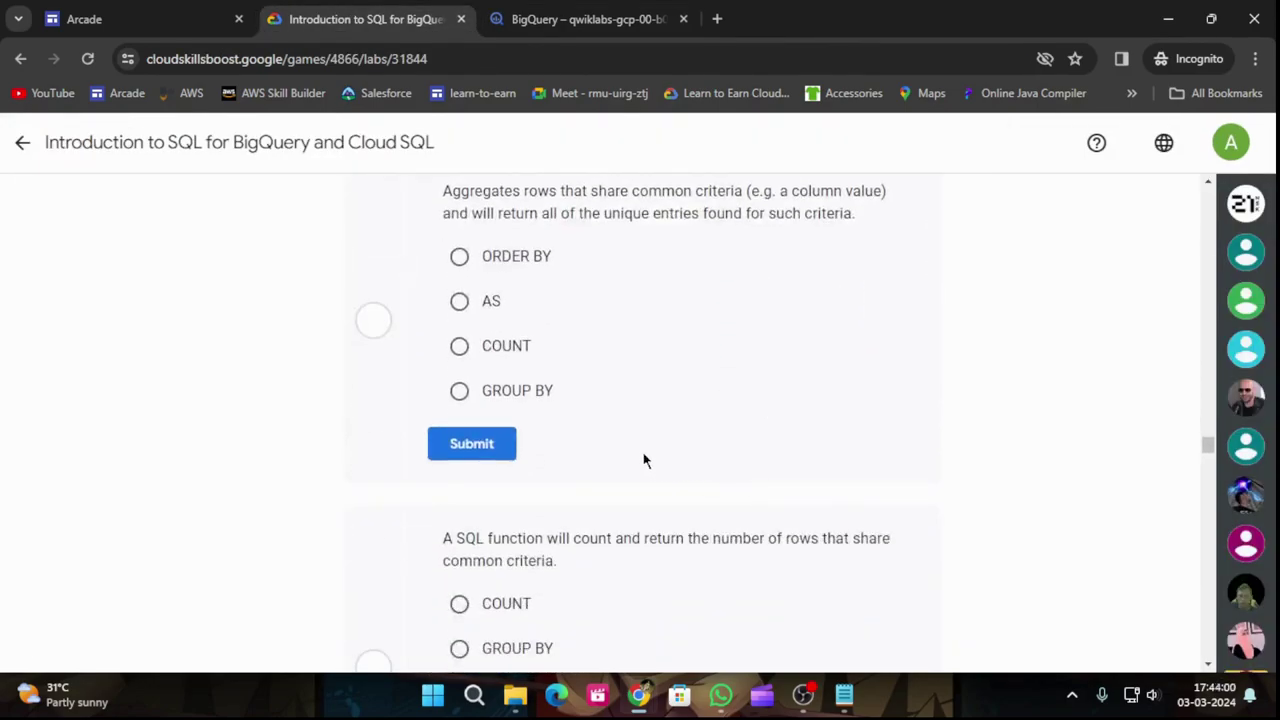
pyautogui.click(499, 392)
pyautogui.click(501, 443)
# Step: Submit COUNT as the SQL function that returns the number of rows sharing common criteria
pyautogui.scroll(-3, 597, 474)
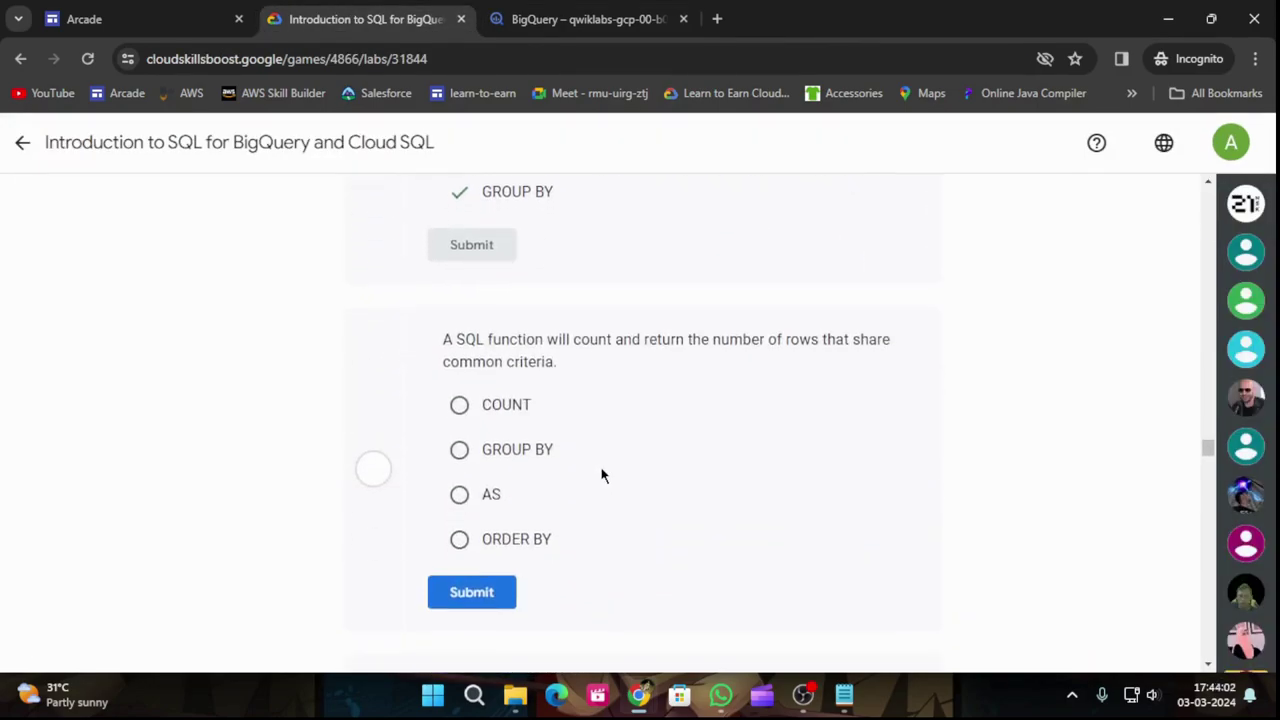
pyautogui.click(466, 416)
pyautogui.click(477, 515)
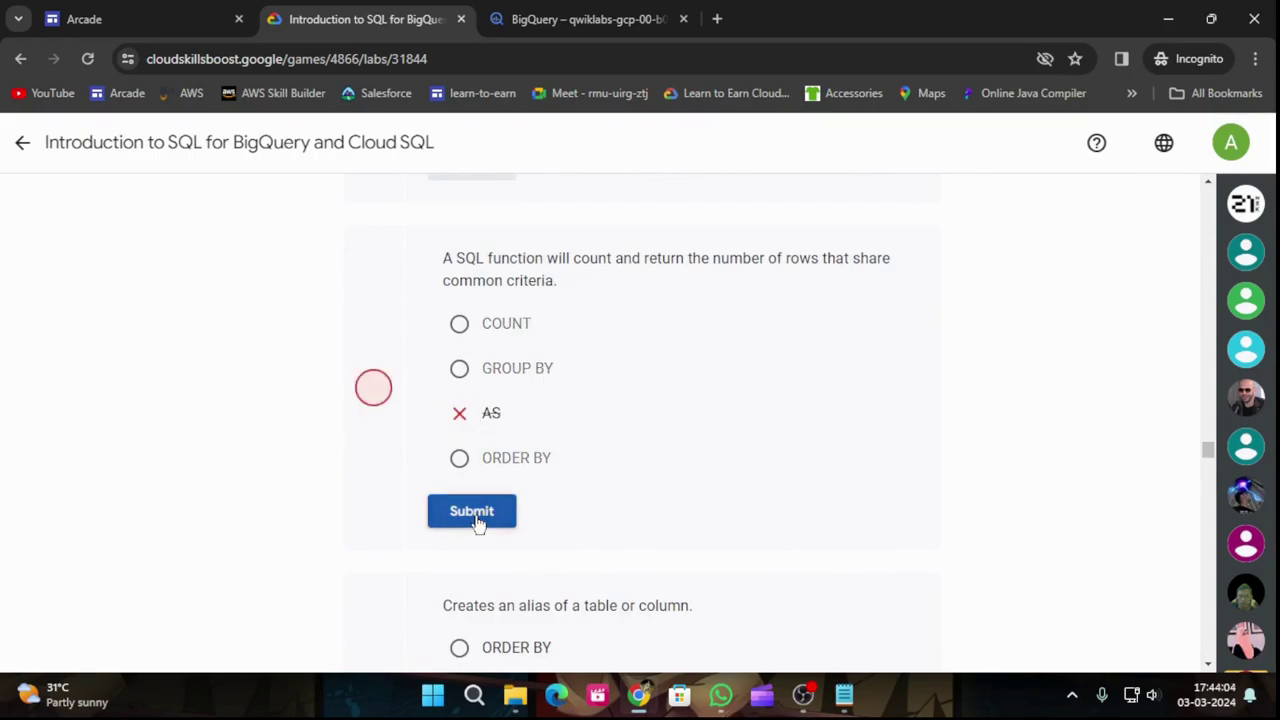
pyautogui.click(459, 323)
pyautogui.click(471, 509)
# Step: Submit AS for the table or column alias question and ORDER BY for the question on sorting returned data
pyautogui.scroll(-4, 944, 433)
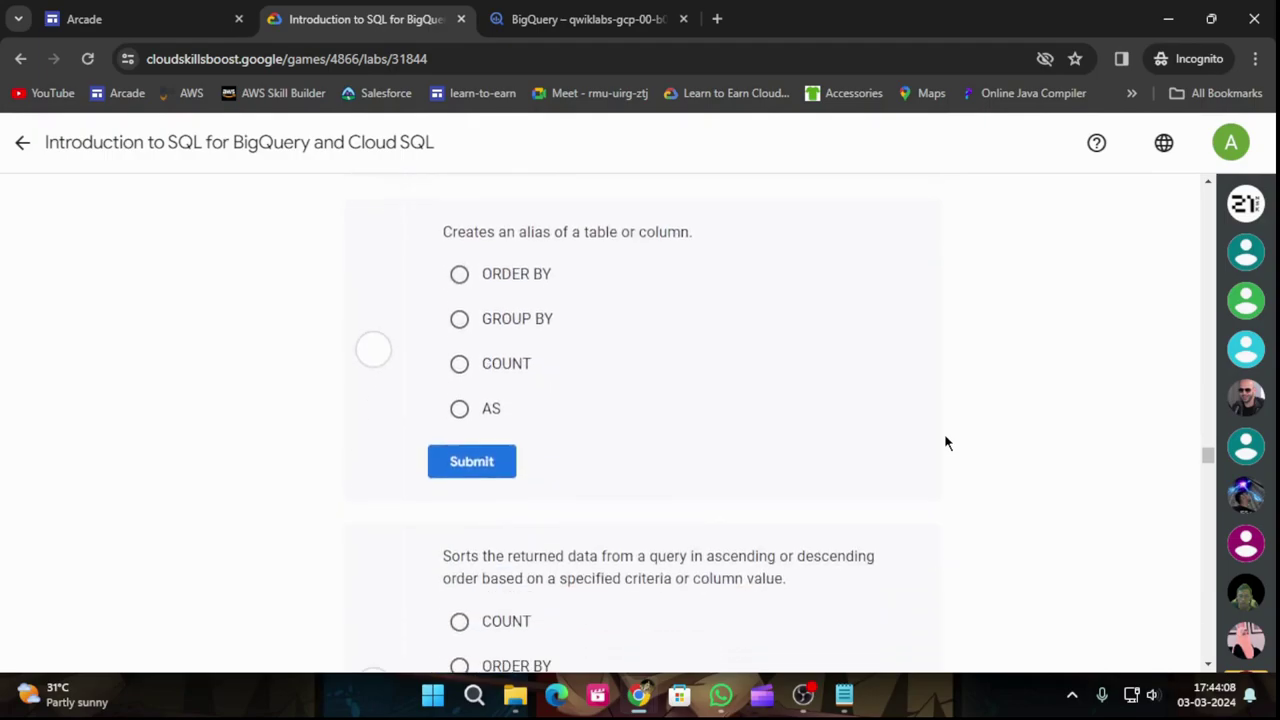
pyautogui.click(460, 410)
pyautogui.click(484, 463)
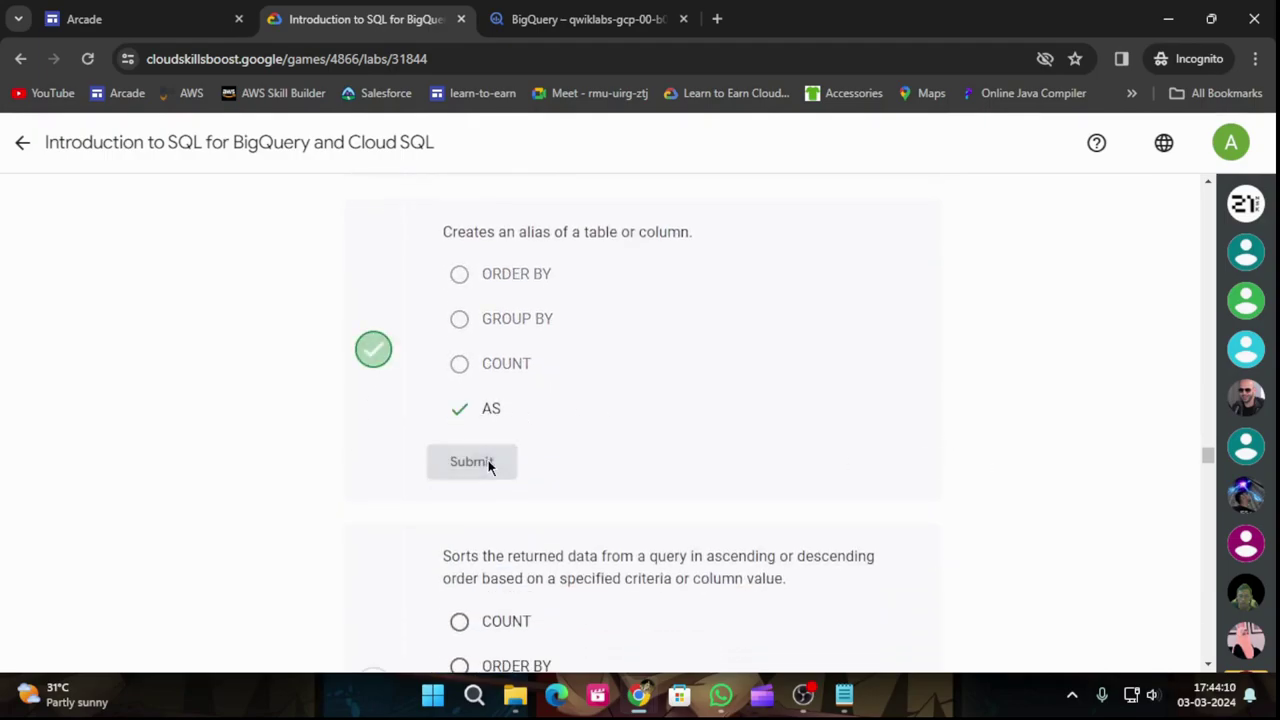
pyautogui.scroll(-2, 661, 450)
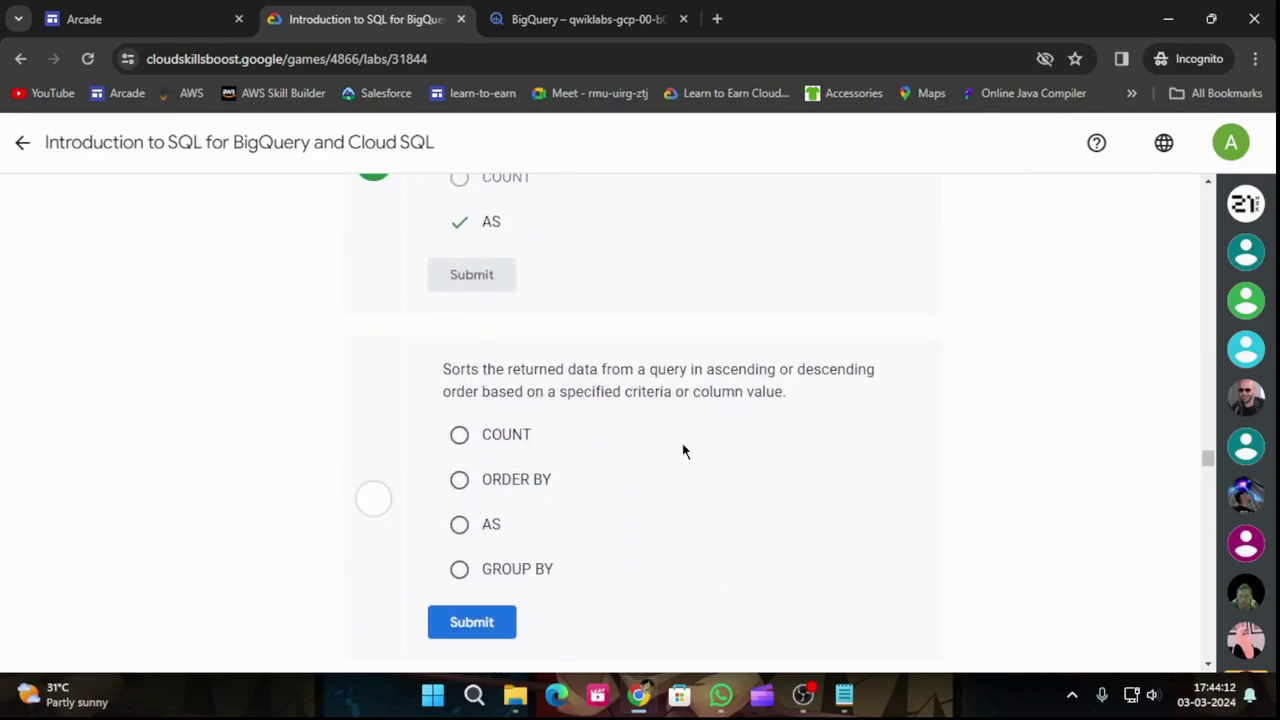
pyautogui.click(459, 480)
pyautogui.click(471, 622)
# Step: Copy the start_station_name ORDER BY num DESC query from Task 4 and run it in a new BigQuery query
pyautogui.scroll(-1, 613, 547)
pyautogui.scroll(-10, 613, 547)
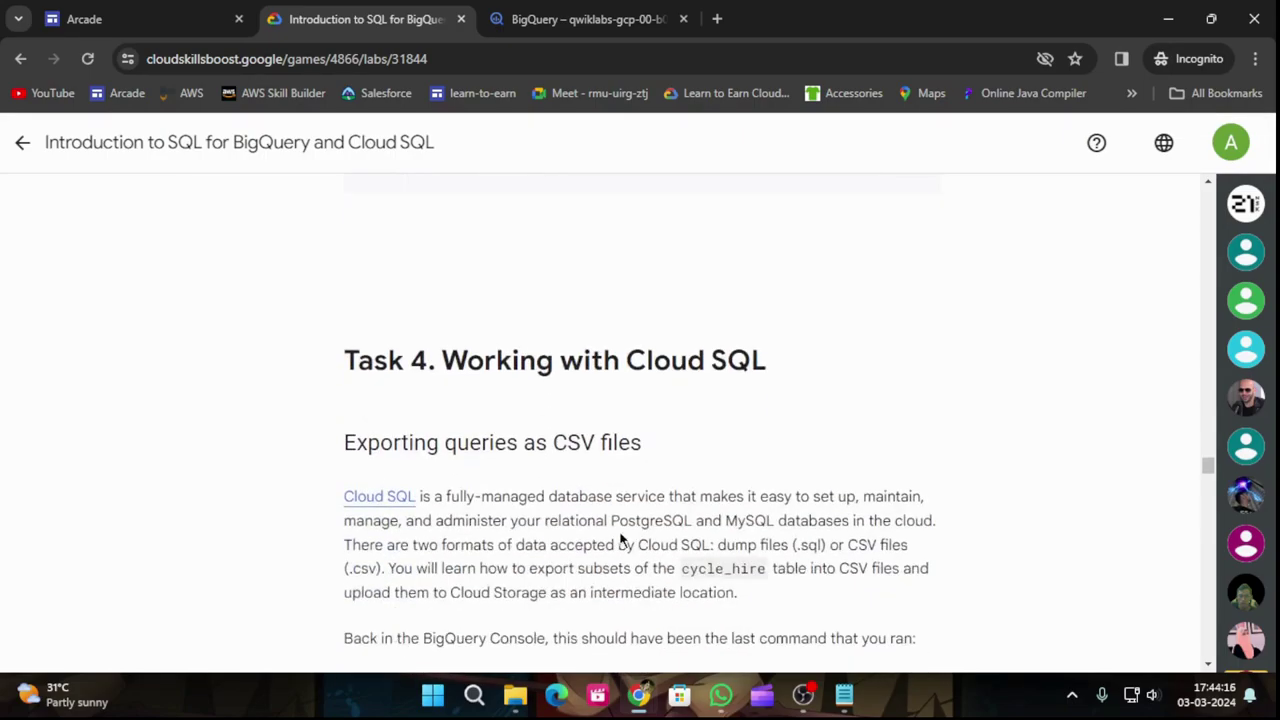
pyautogui.click(910, 334)
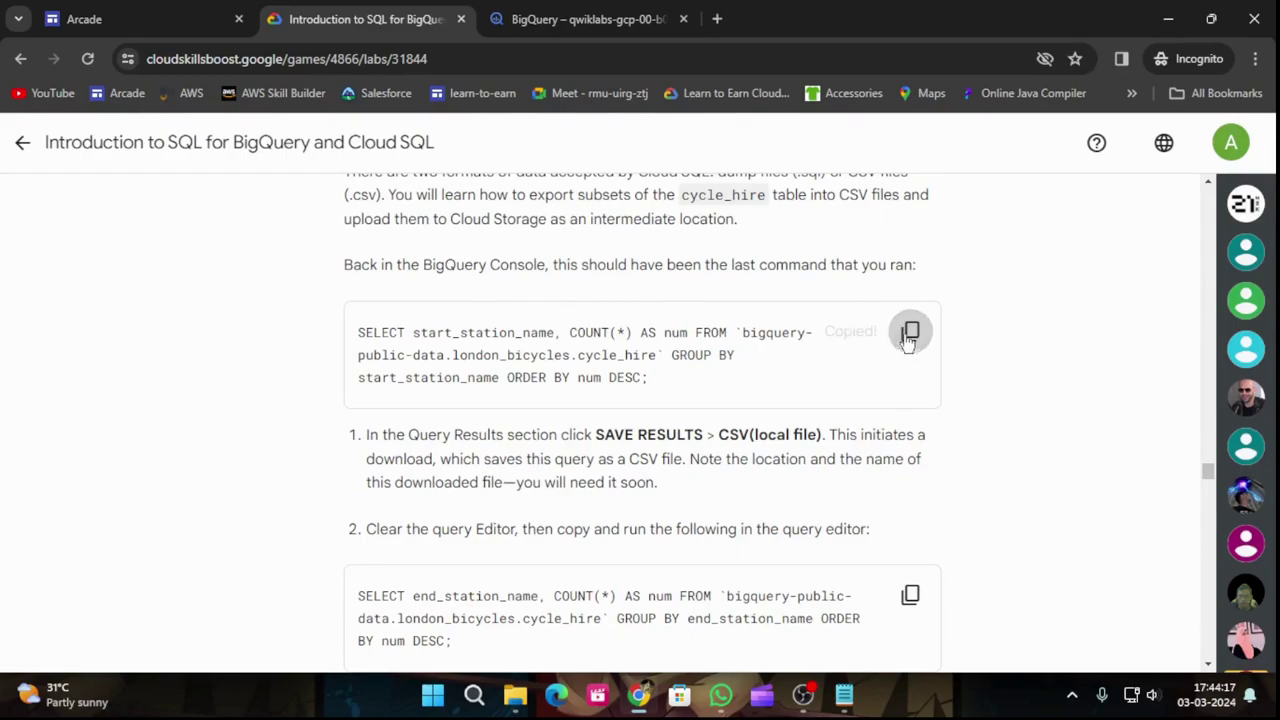
pyautogui.click(600, 19)
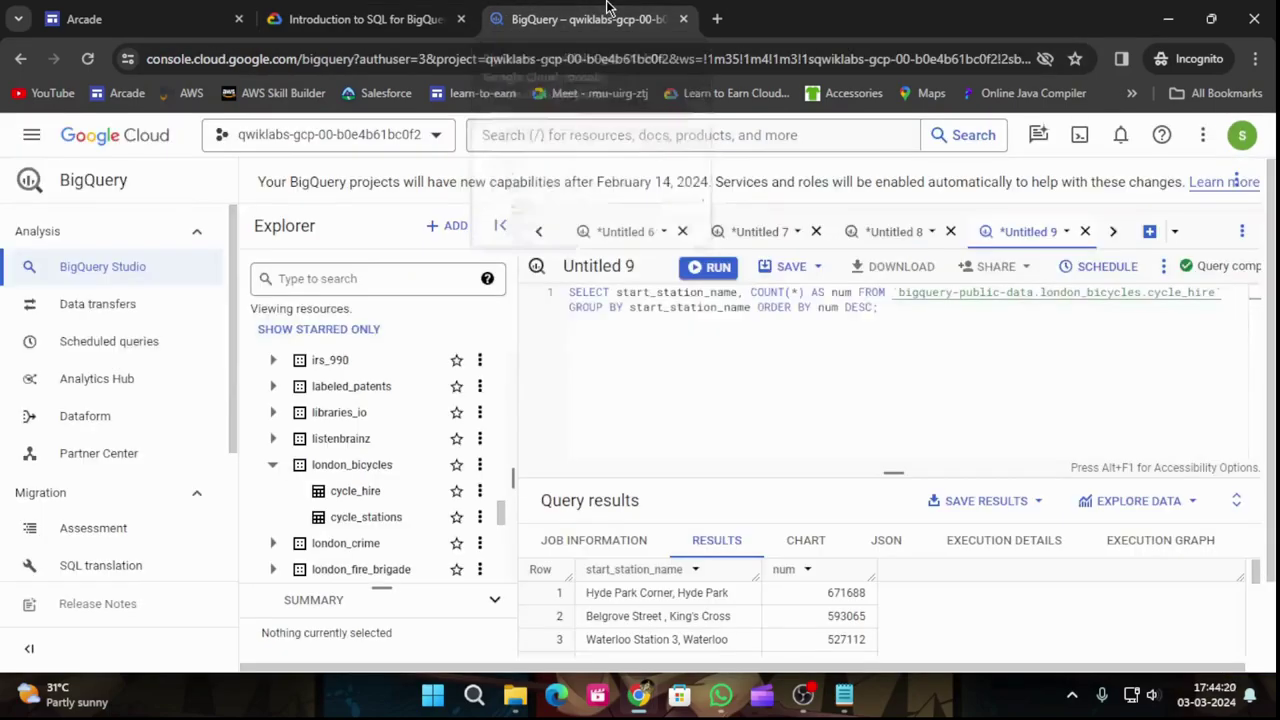
pyautogui.click(1150, 231)
pyautogui.hotkey('ctrl', 'v')
pyautogui.click(728, 270)
# Step: In Task 4 of the lab instructions, find the CSV export instructions and copy the end_station_name query
pyautogui.click(365, 19)
pyautogui.scroll(-10, 845, 405)
pyautogui.scroll(3, 850, 395)
pyautogui.scroll(-10, 866, 383)
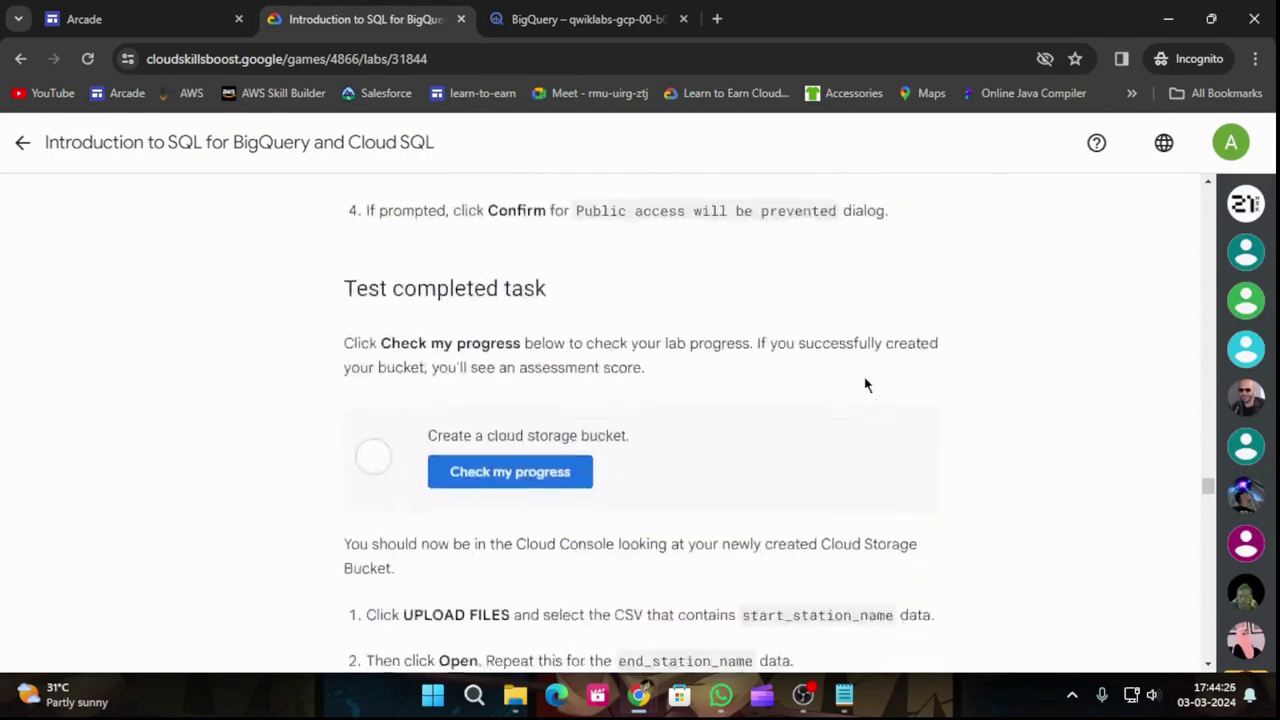
pyautogui.scroll(10, 880, 385)
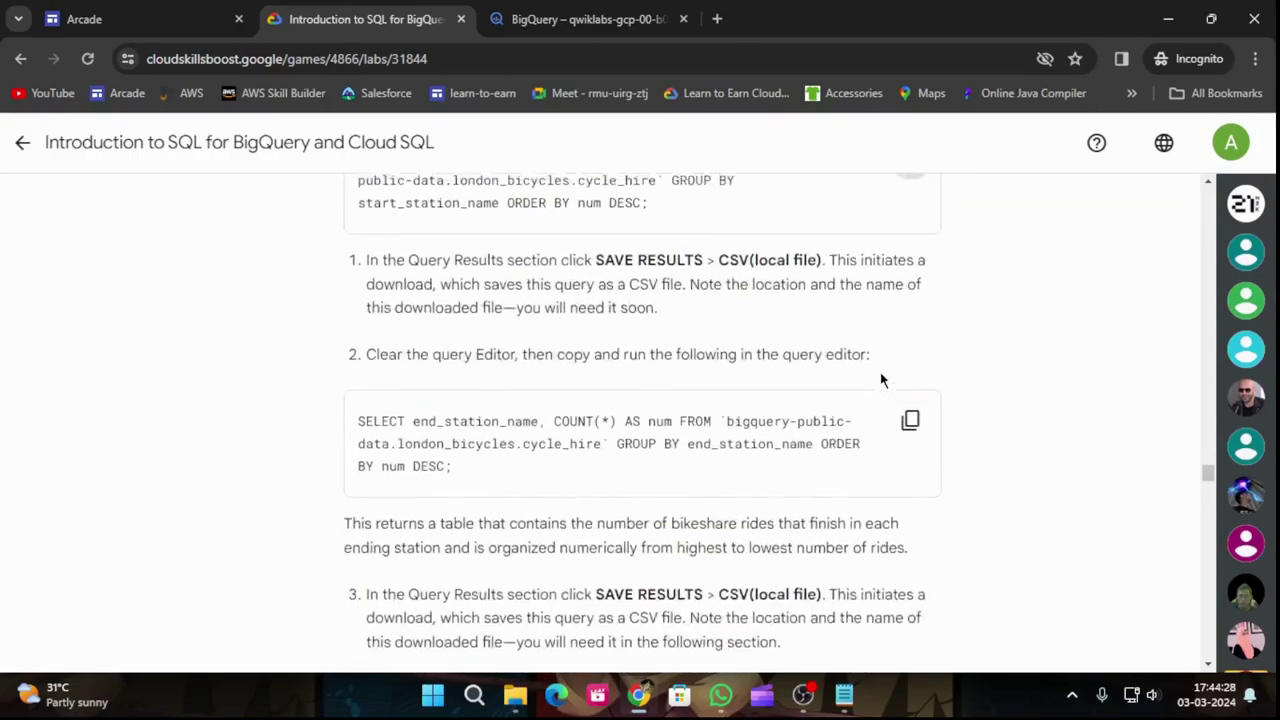
pyautogui.scroll(-3, 883, 420)
pyautogui.click(910, 408)
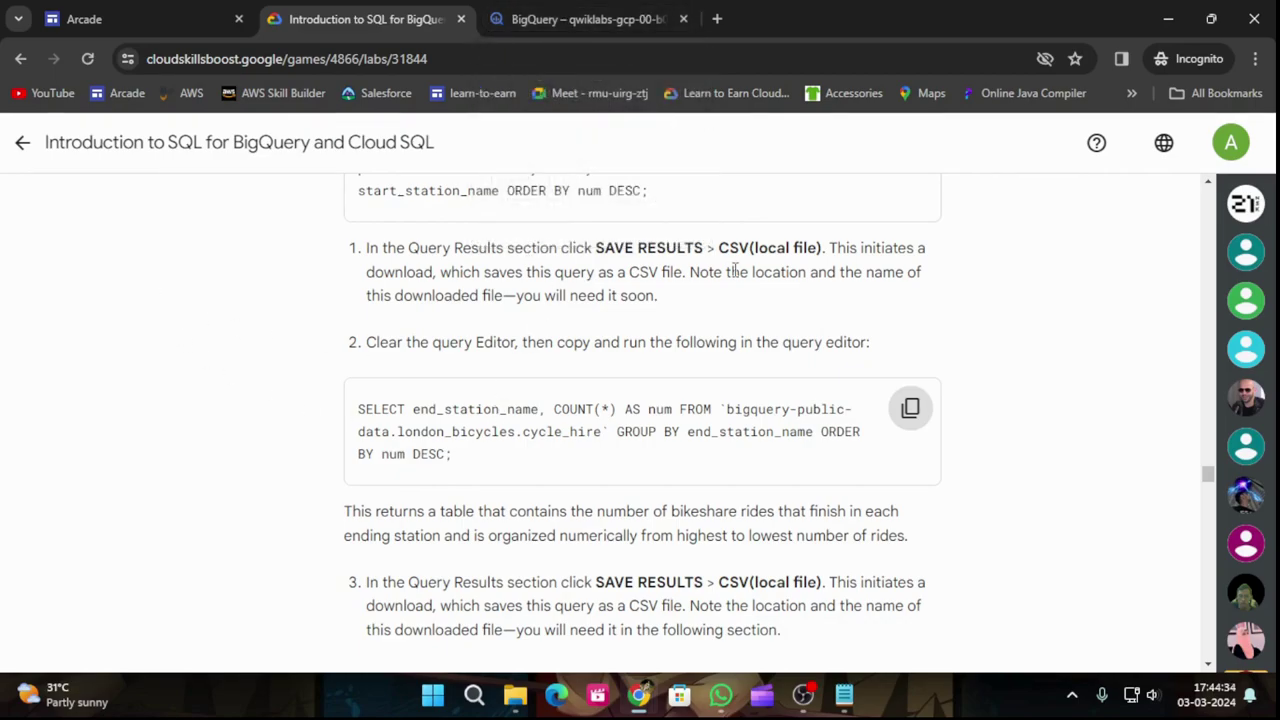
# Step: Save the start_station_name query results from BigQuery as a local CSV file in Downloads, keeping the suggested file name
pyautogui.click(585, 8)
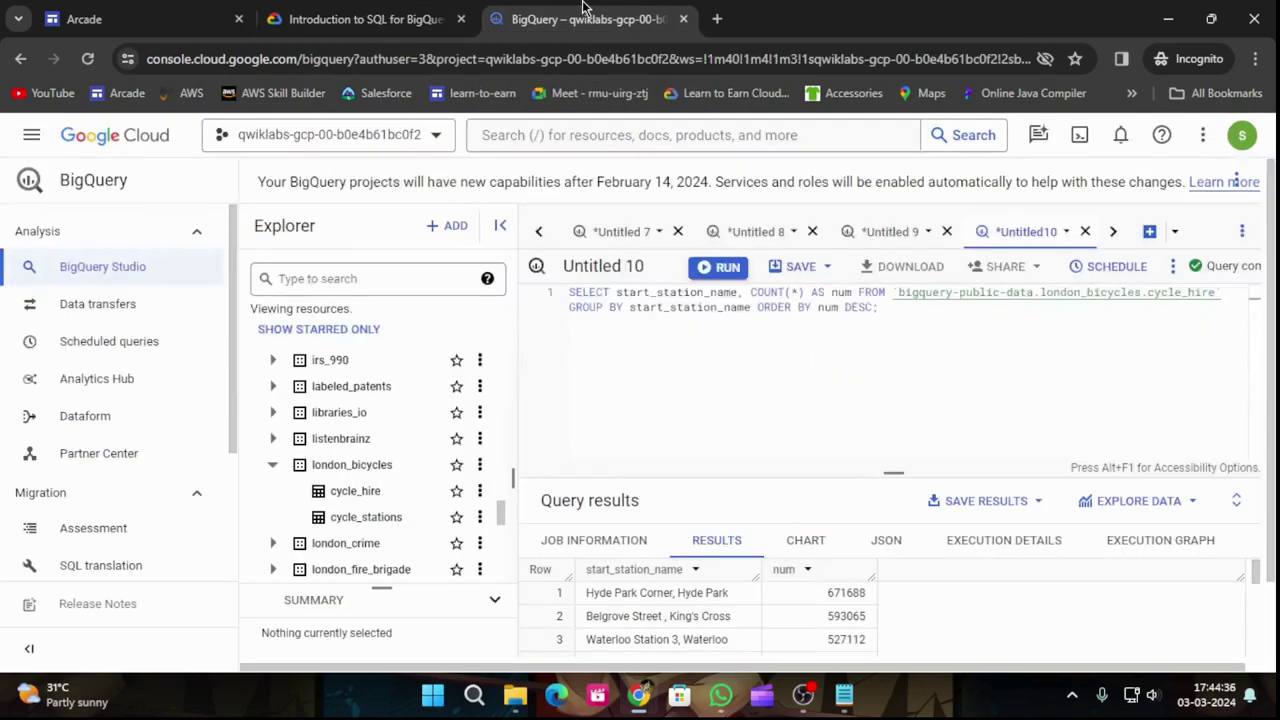
pyautogui.click(365, 19)
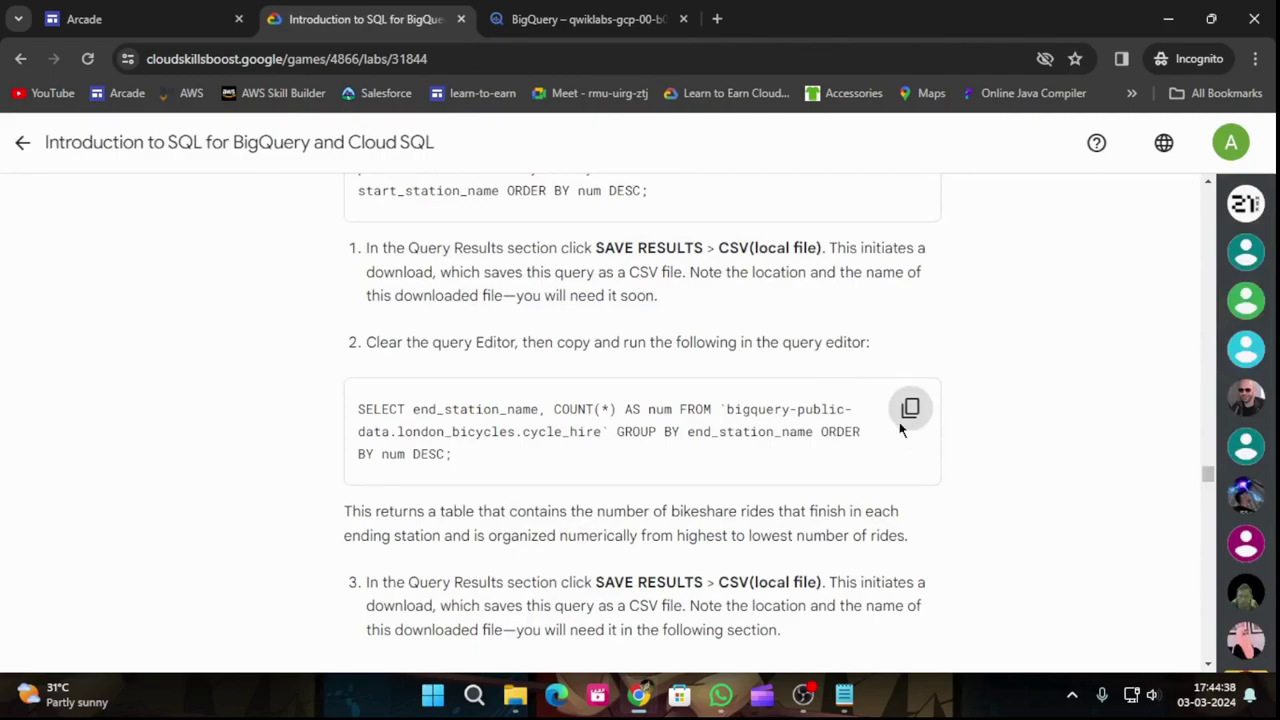
pyautogui.click(567, 8)
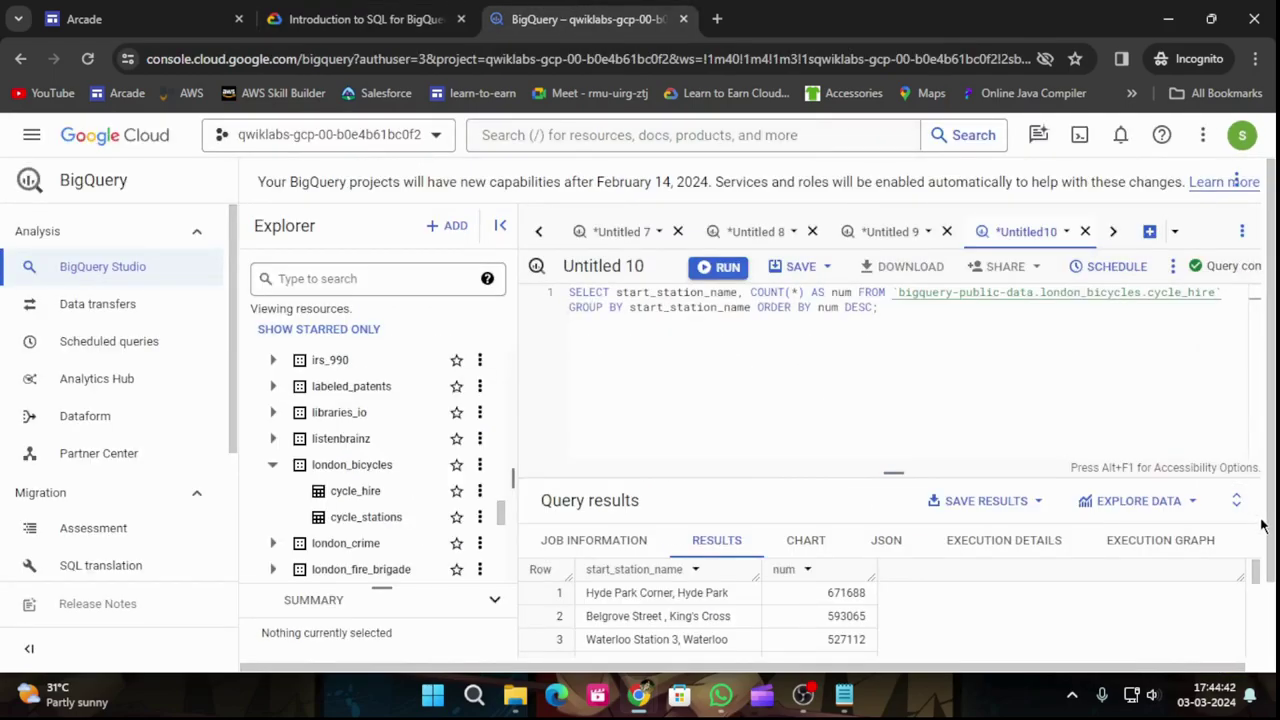
pyautogui.click(1034, 505)
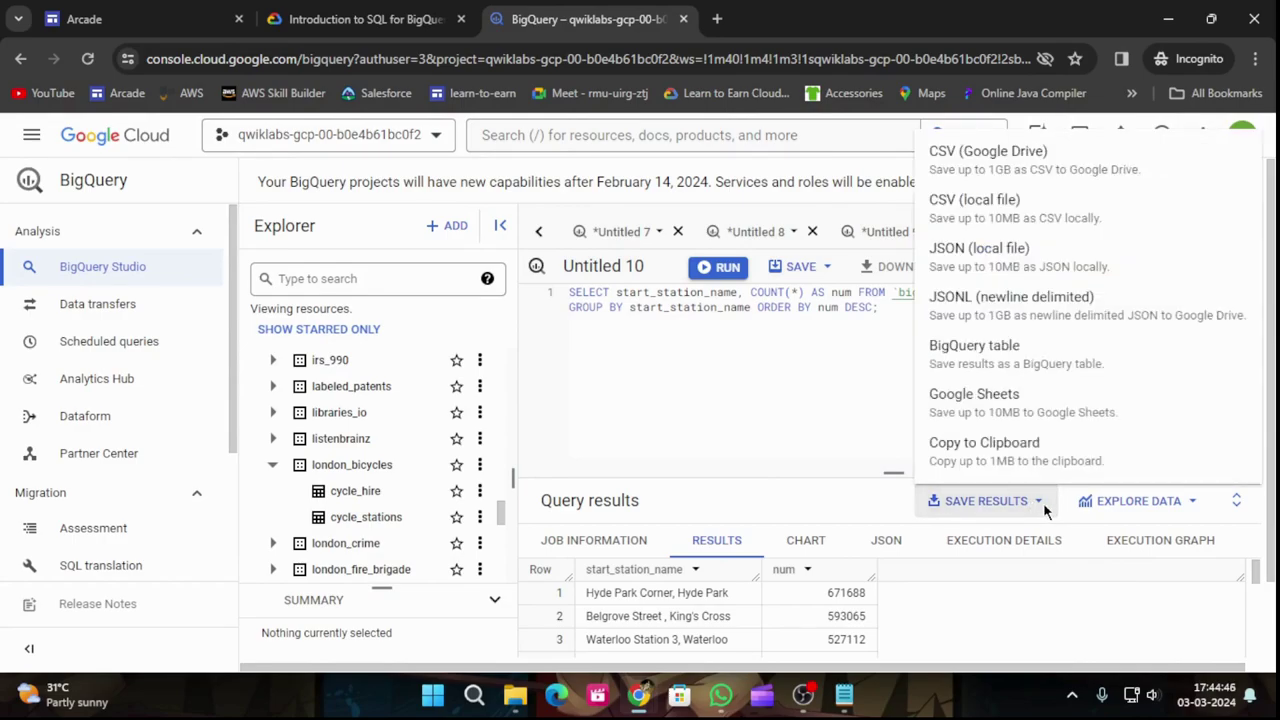
pyautogui.click(975, 205)
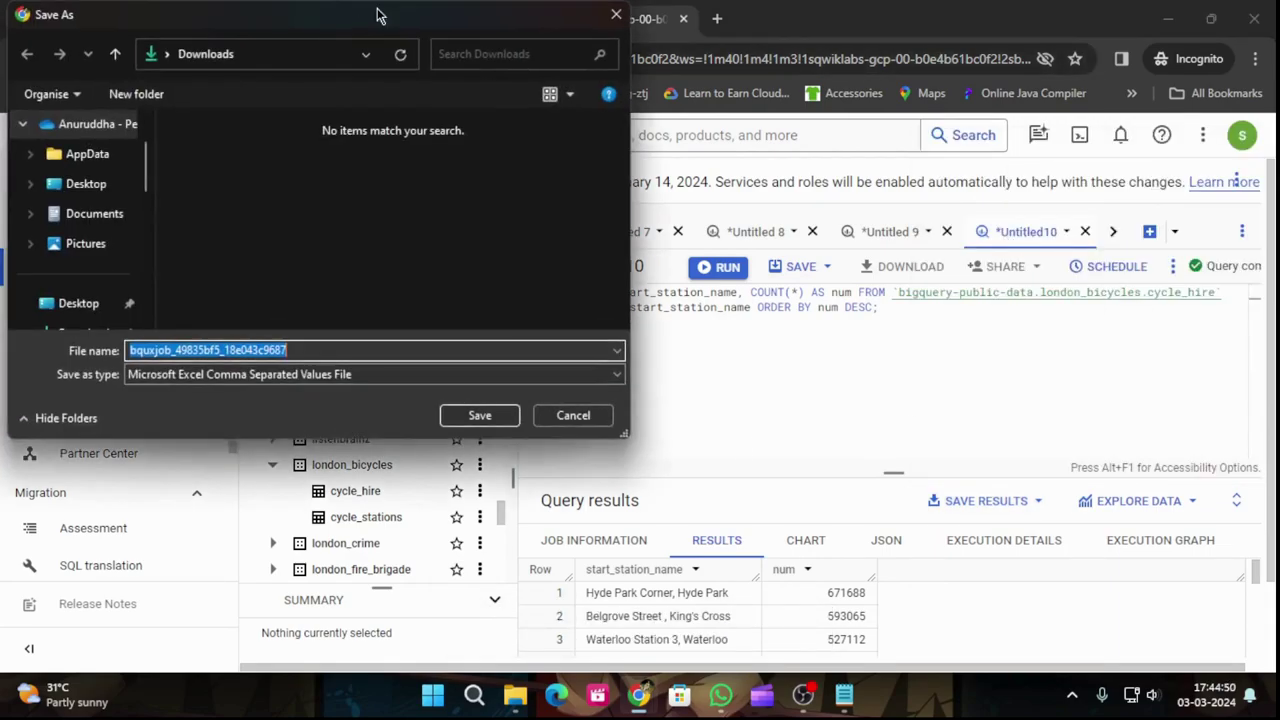
pyautogui.click(480, 416)
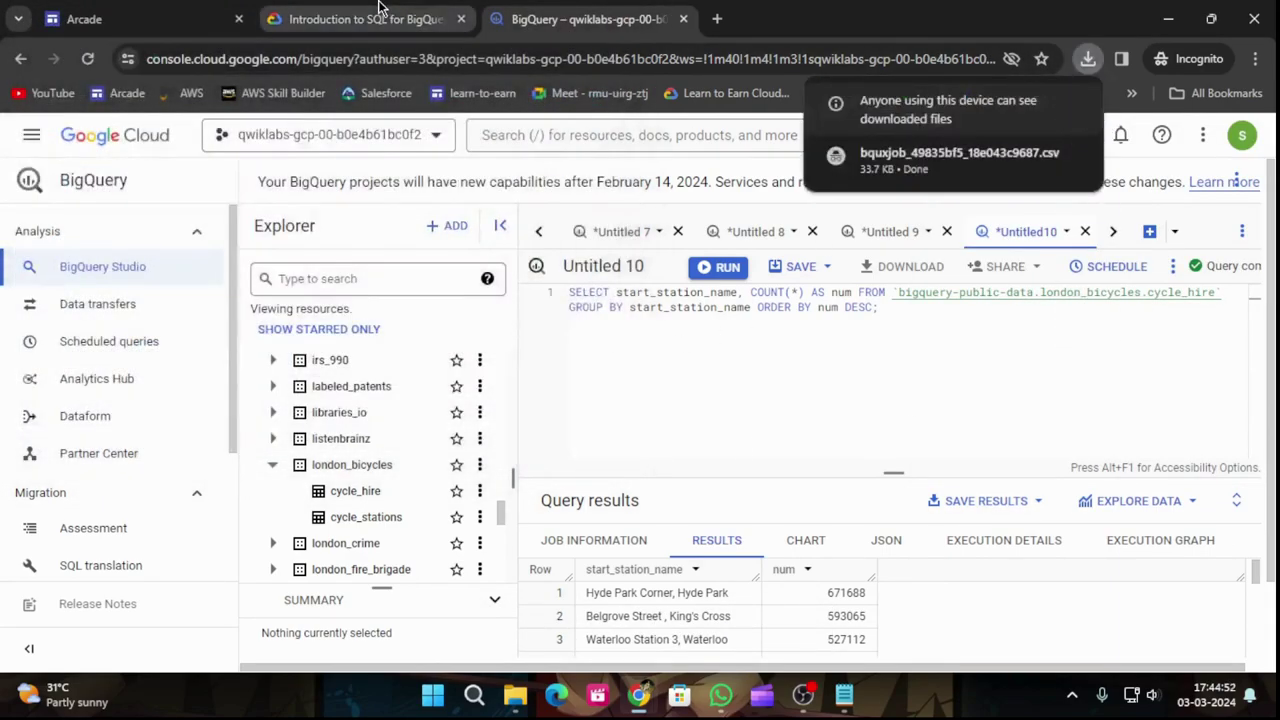
# Step: Copy the end_station_name ORDER BY num DESC query from the lab and run it in a new BigQuery query
pyautogui.click(365, 19)
pyautogui.scroll(-1, 745, 393)
pyautogui.scroll(-1, 745, 393)
pyautogui.click(910, 222)
pyautogui.click(585, 19)
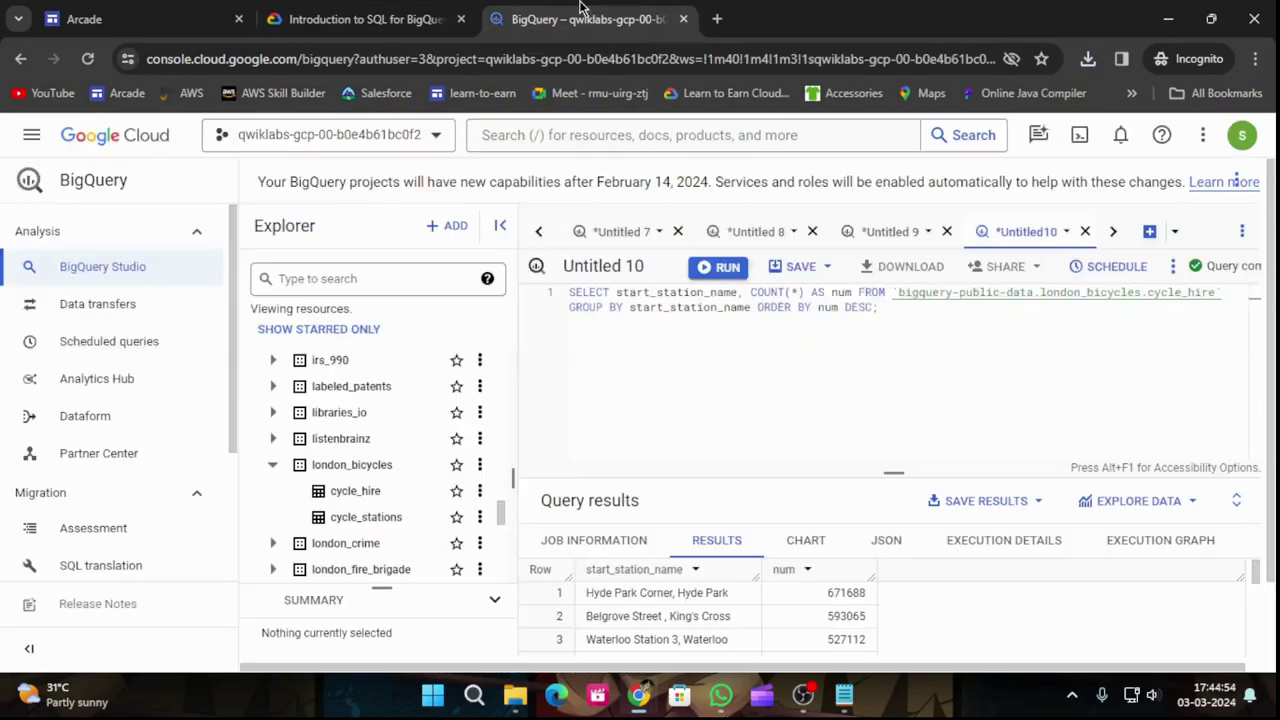
pyautogui.click(1149, 231)
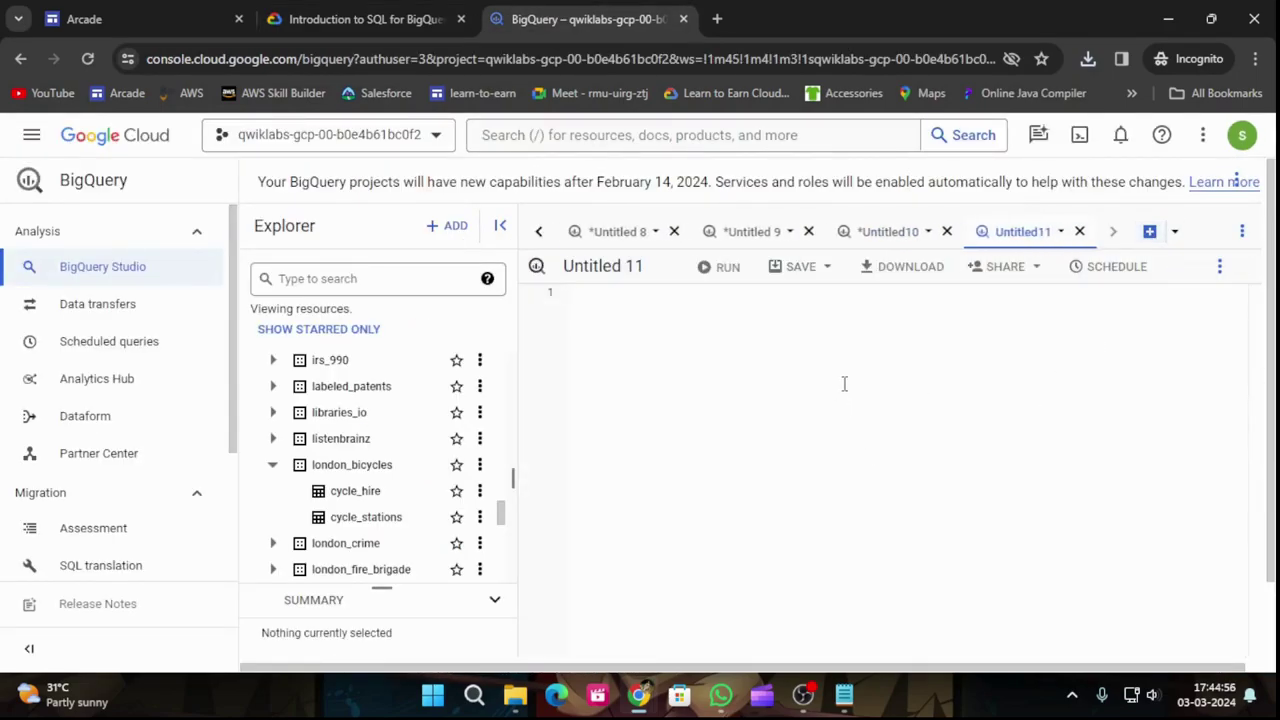
pyautogui.hotkey('ctrl', 'v')
pyautogui.click(705, 268)
# Step: Check the lab's bucket instructions, then open Buckets in Cloud Storage, leaving the unsaved BigQuery work
pyautogui.click(365, 19)
pyautogui.scroll(-3, 820, 440)
pyautogui.scroll(-1, 660, 500)
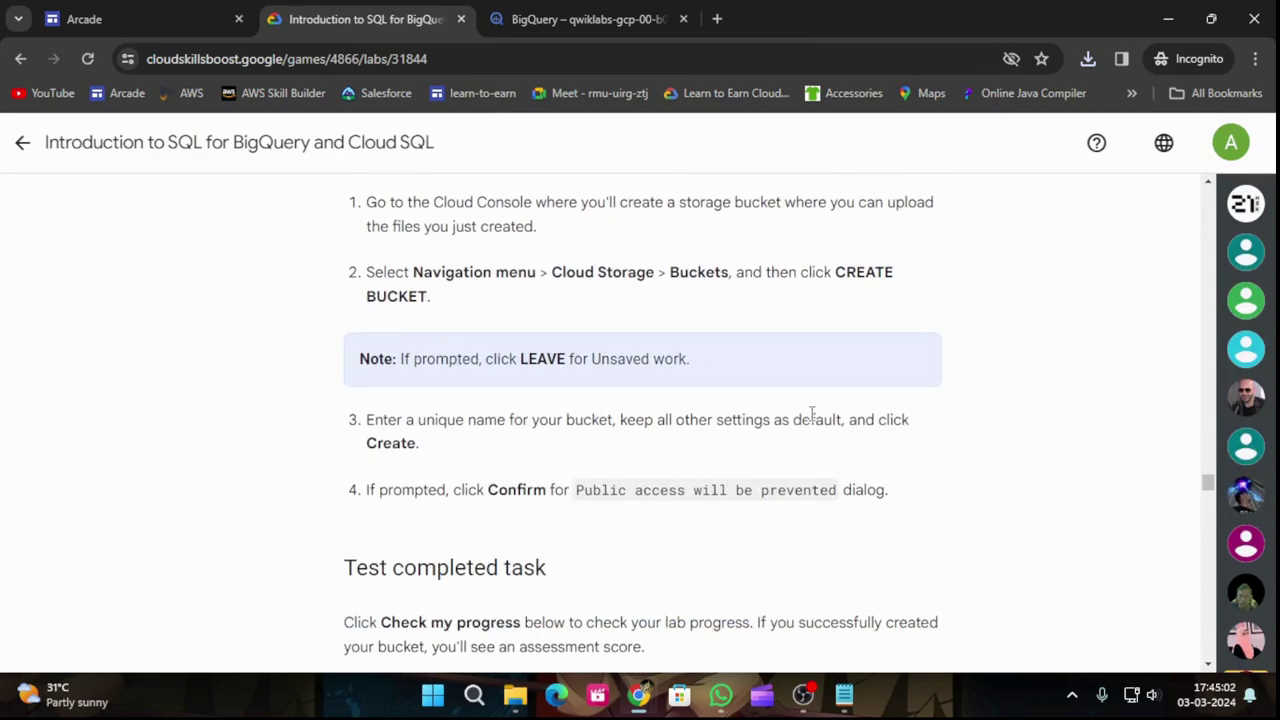
pyautogui.scroll(-1, 815, 419)
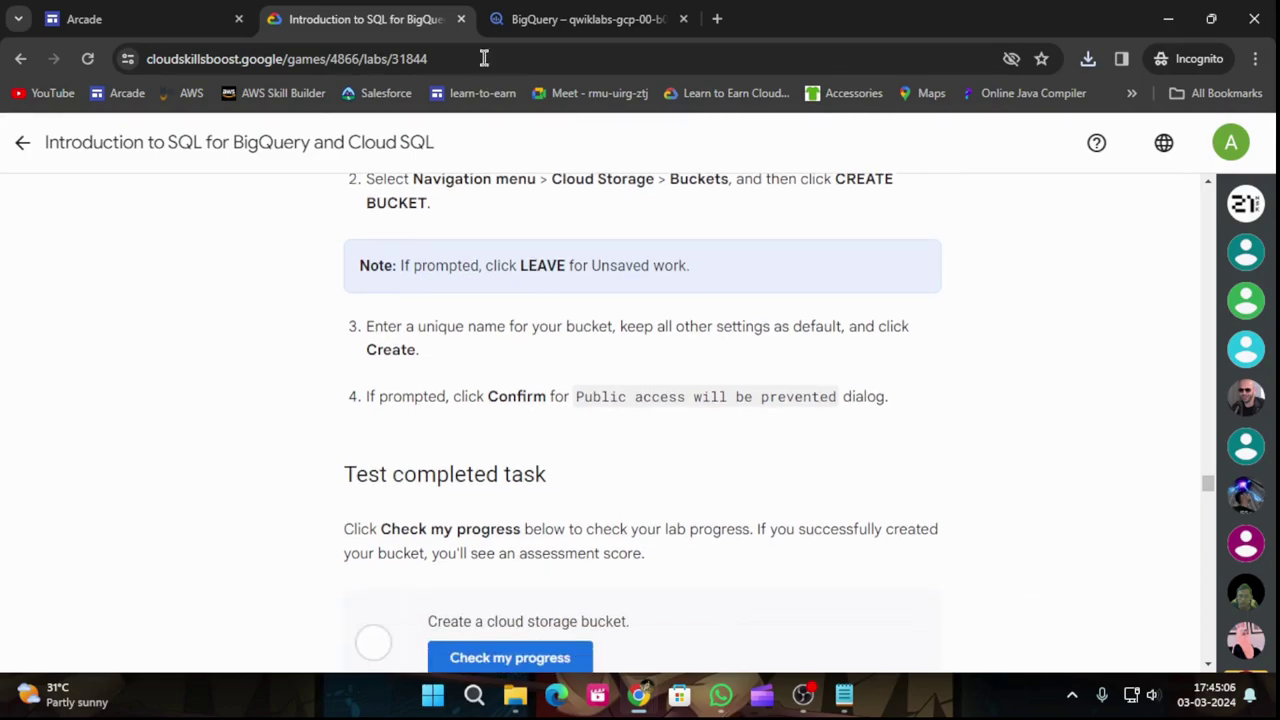
pyautogui.click(615, 18)
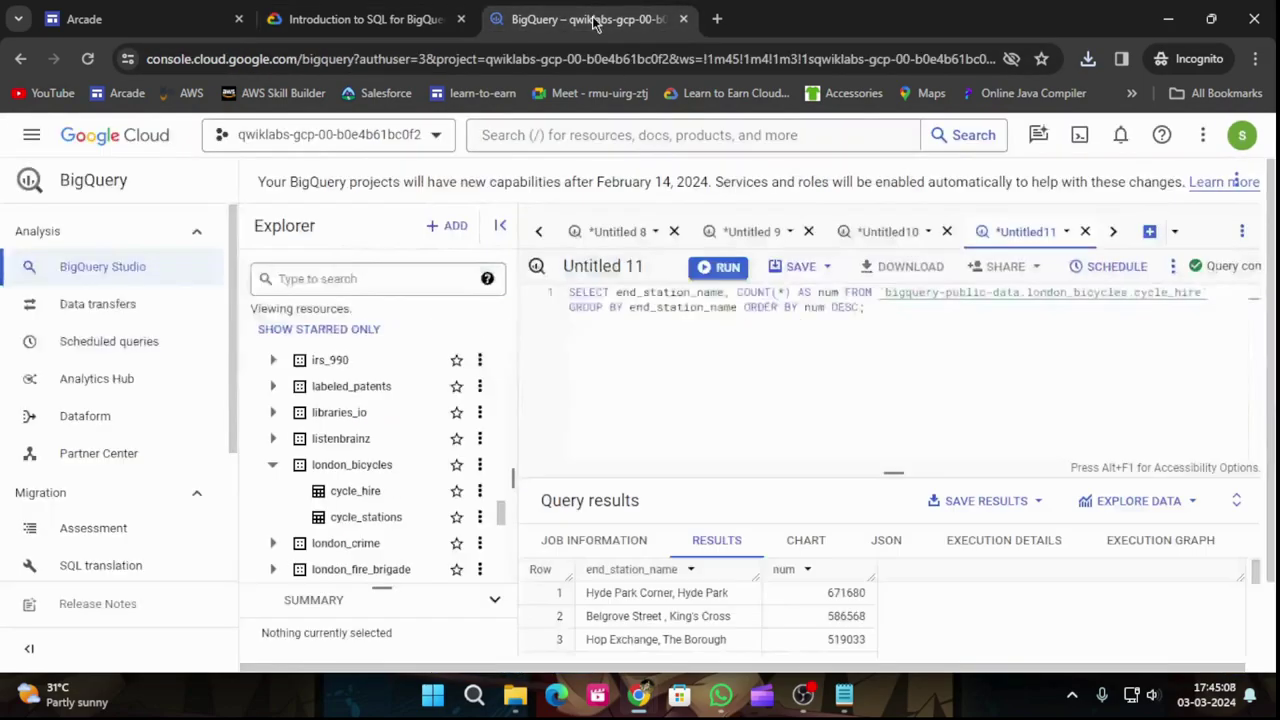
pyautogui.click(31, 134)
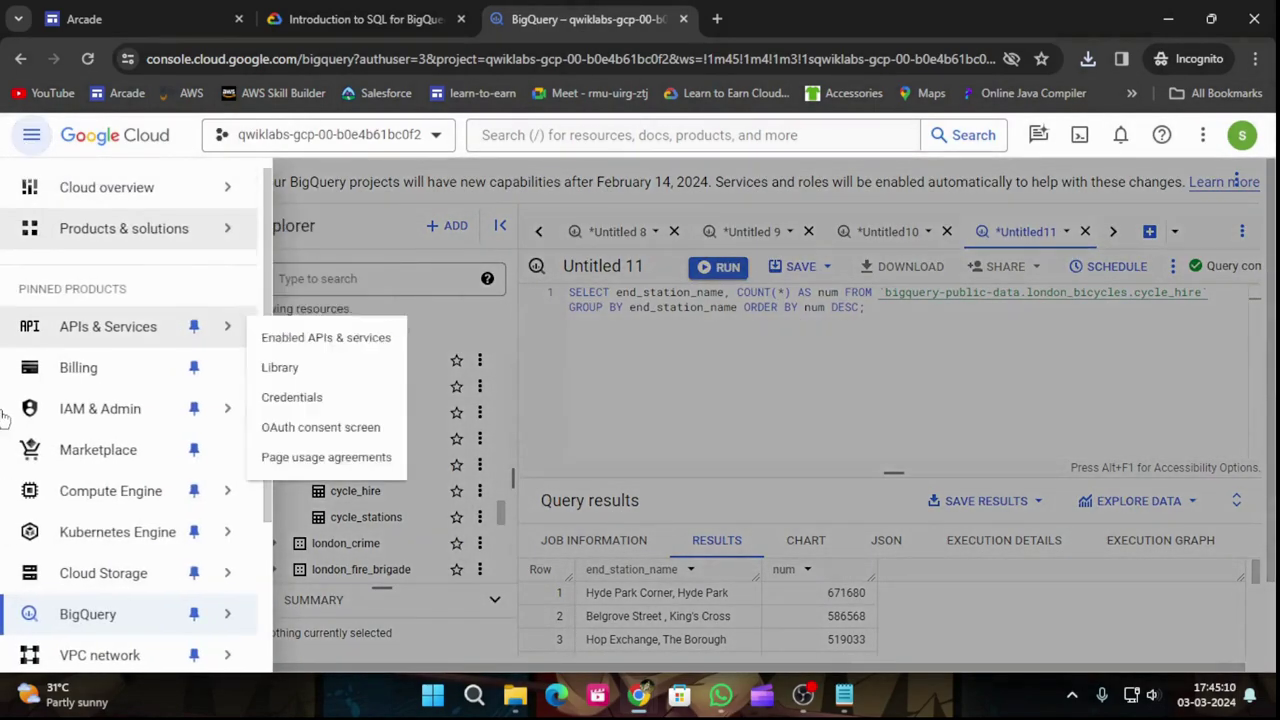
pyautogui.moveTo(114, 608)
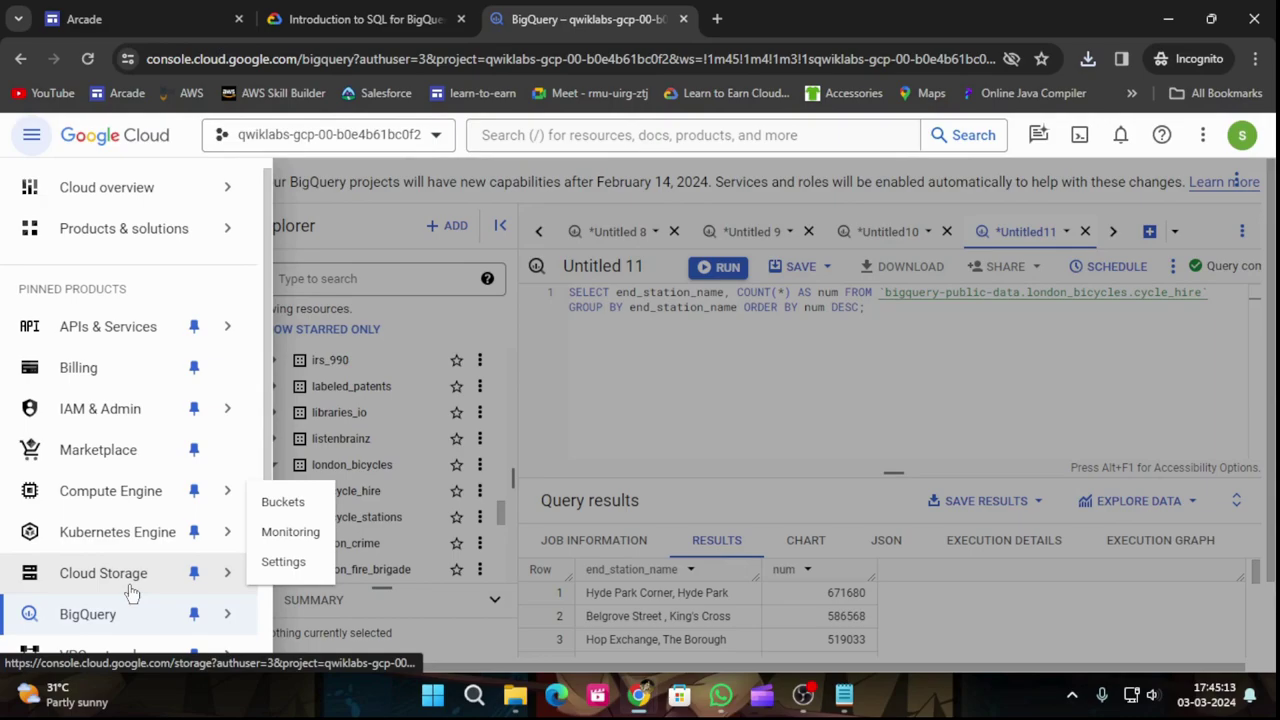
pyautogui.click(283, 502)
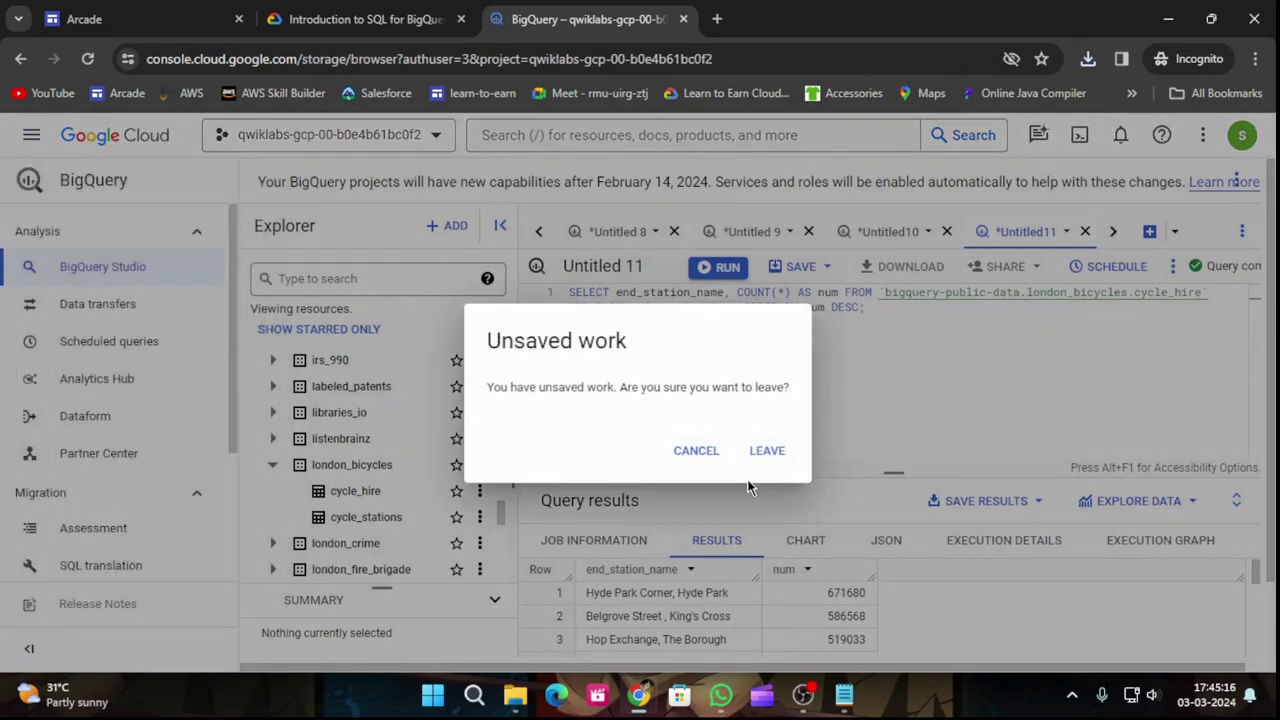
pyautogui.click(766, 451)
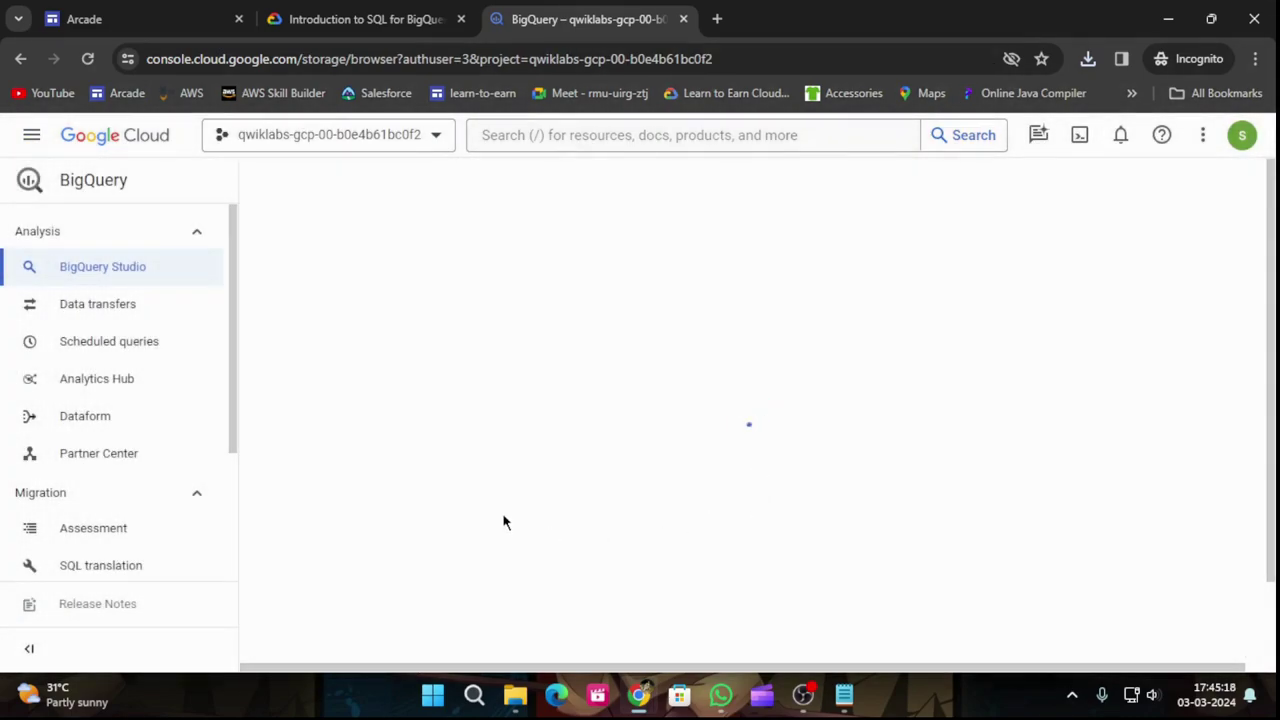
# Step: Create a Cloud Storage bucket named auti1 with default settings and public access prevention enforced
pyautogui.click(412, 180)
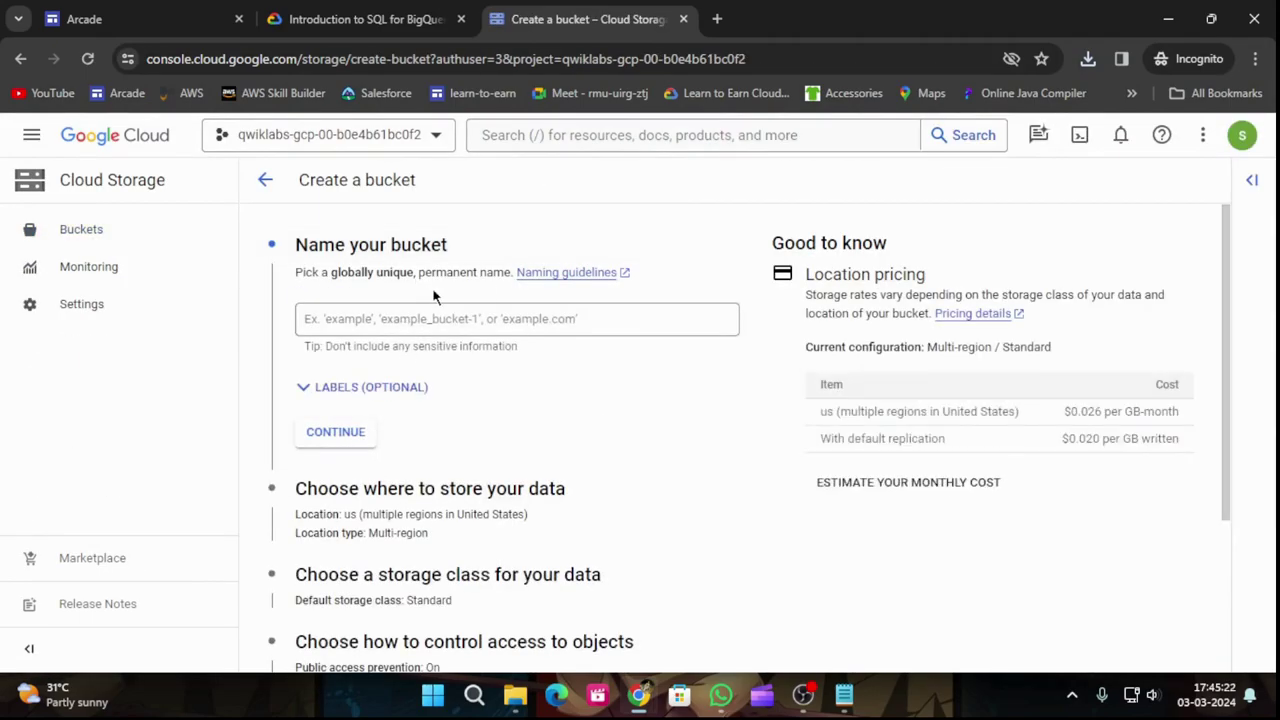
pyautogui.click(436, 319)
pyautogui.write('auti1')
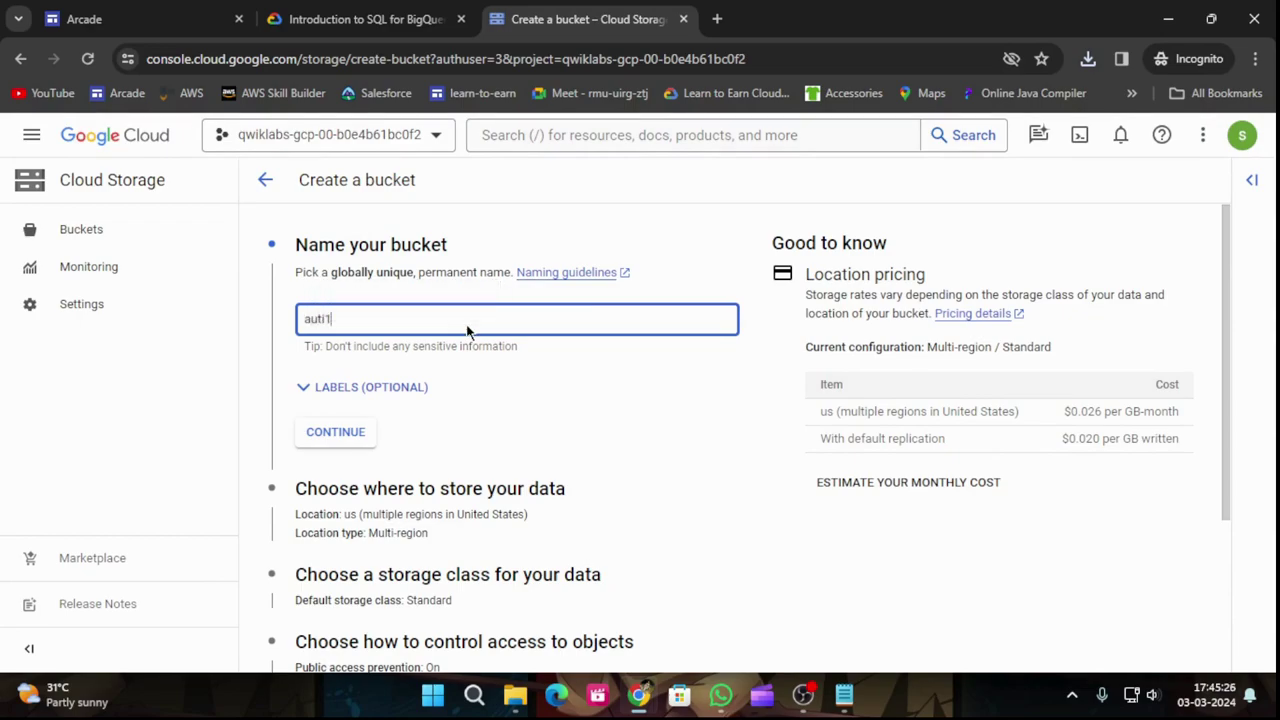
pyautogui.scroll(-3, 494, 325)
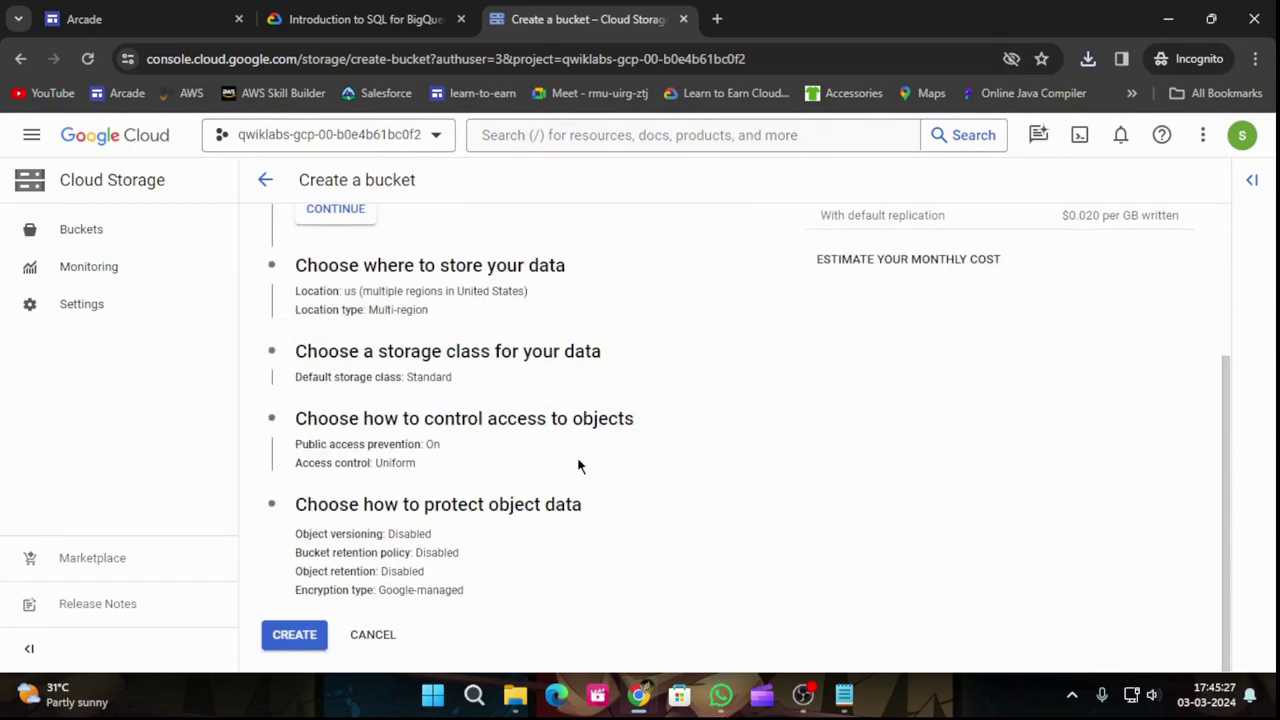
pyautogui.click(310, 634)
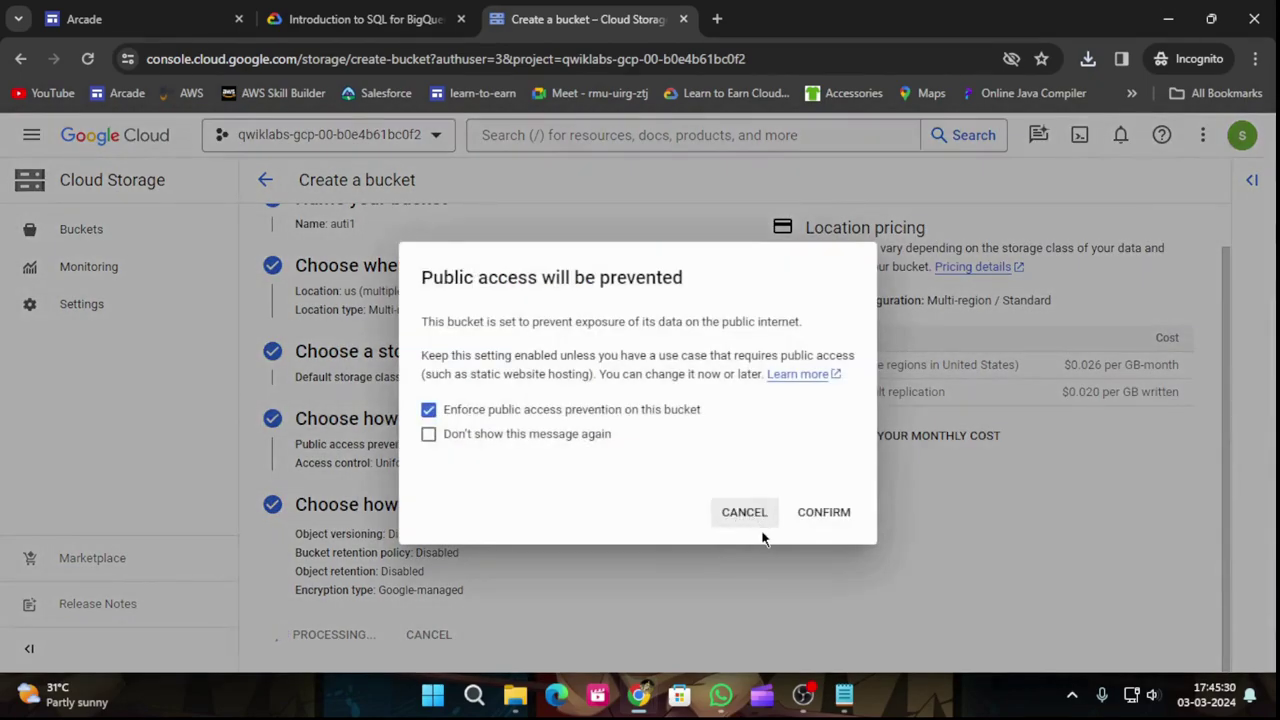
pyautogui.click(823, 520)
# Step: Return to the auti1 bucket details and dismiss the Learn tutorial pane and the bucket creation notification
pyautogui.click(333, 7)
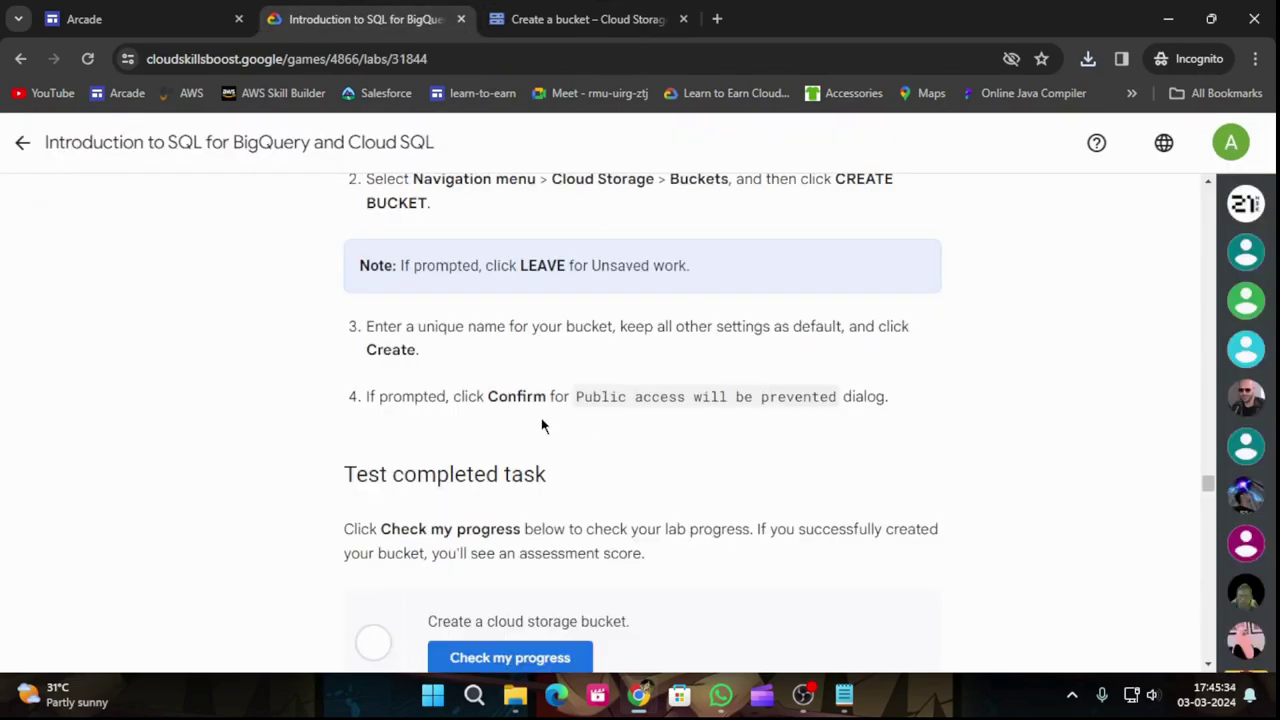
pyautogui.click(519, 10)
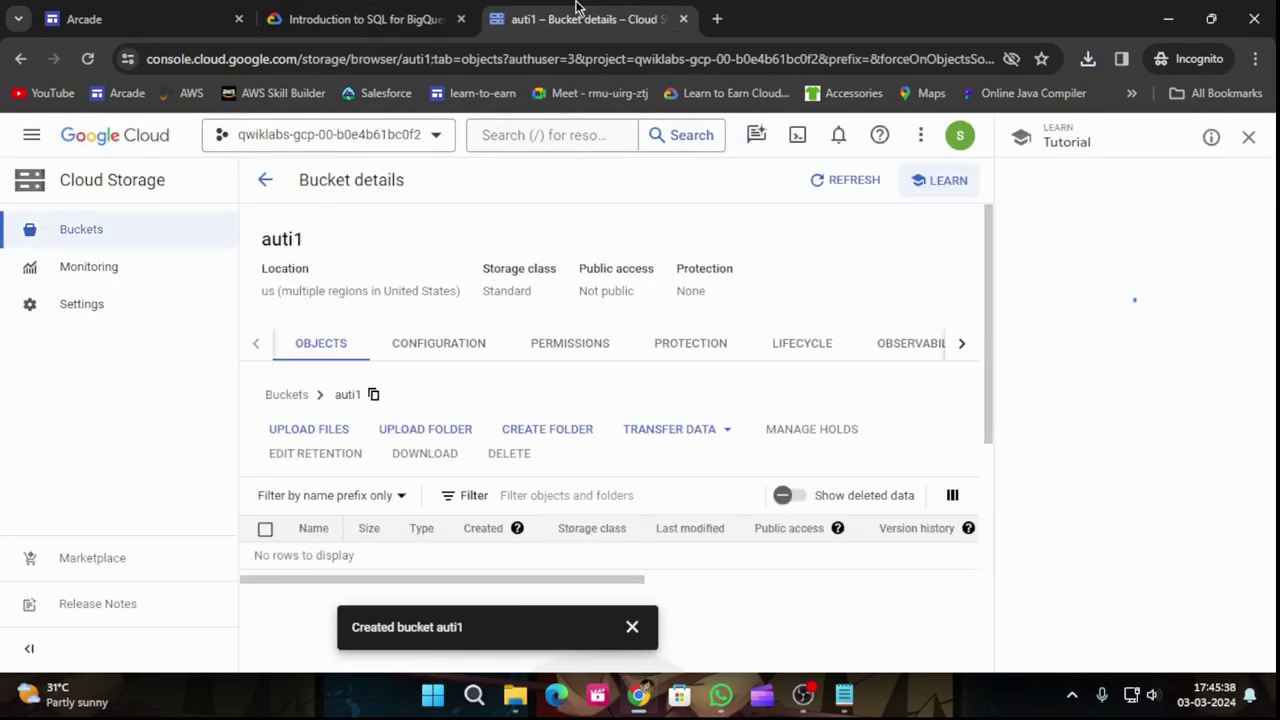
pyautogui.click(1246, 138)
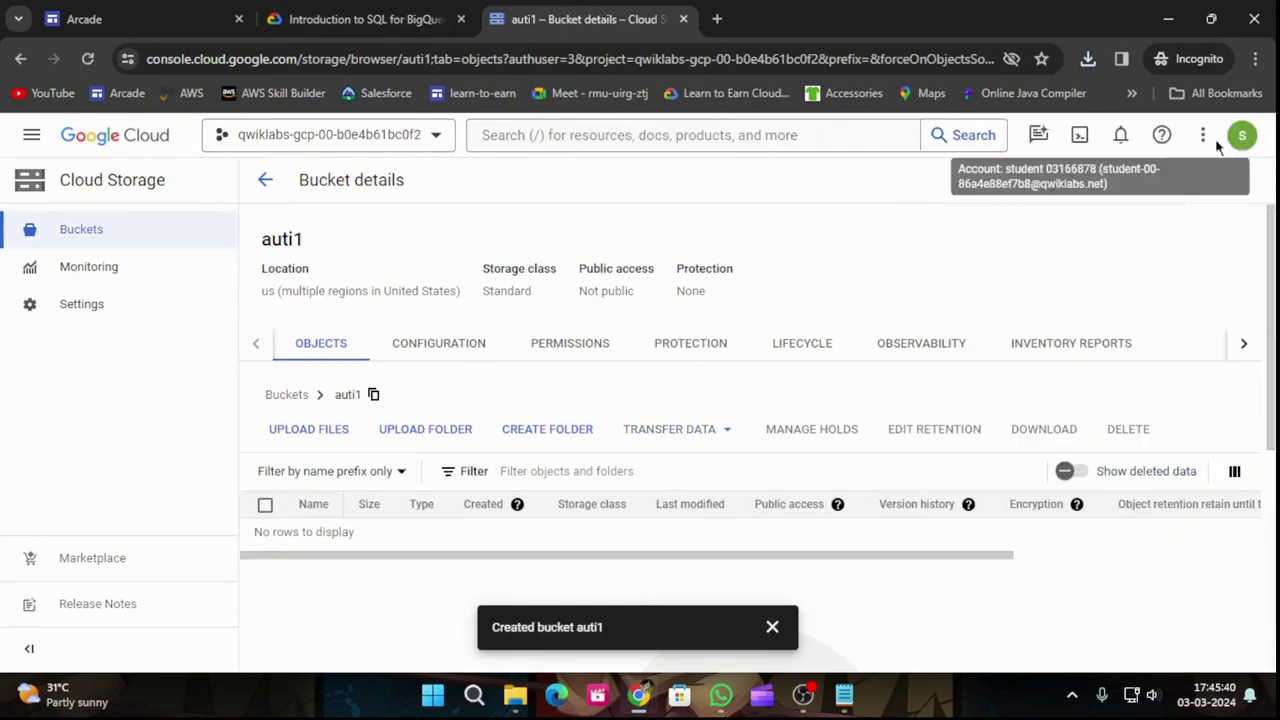
pyautogui.click(772, 627)
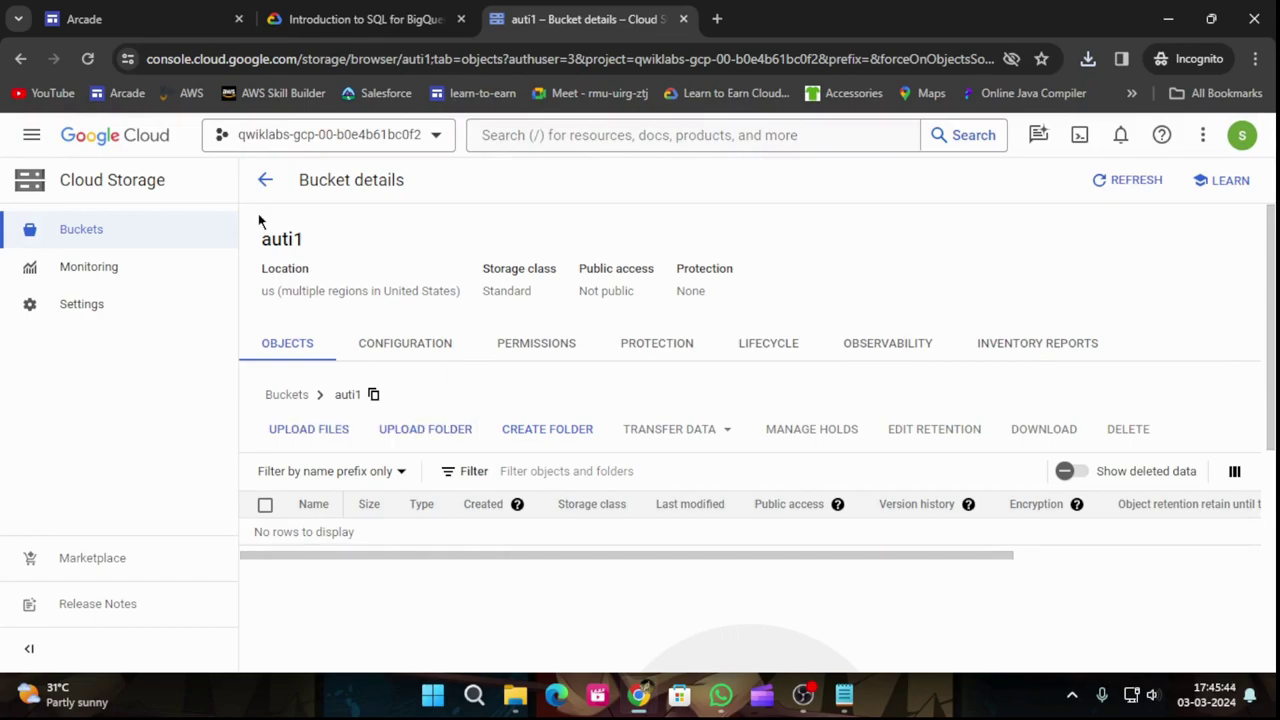
# Step: Check the lab progress for the task of creating a cloud storage bucket
pyautogui.click(360, 19)
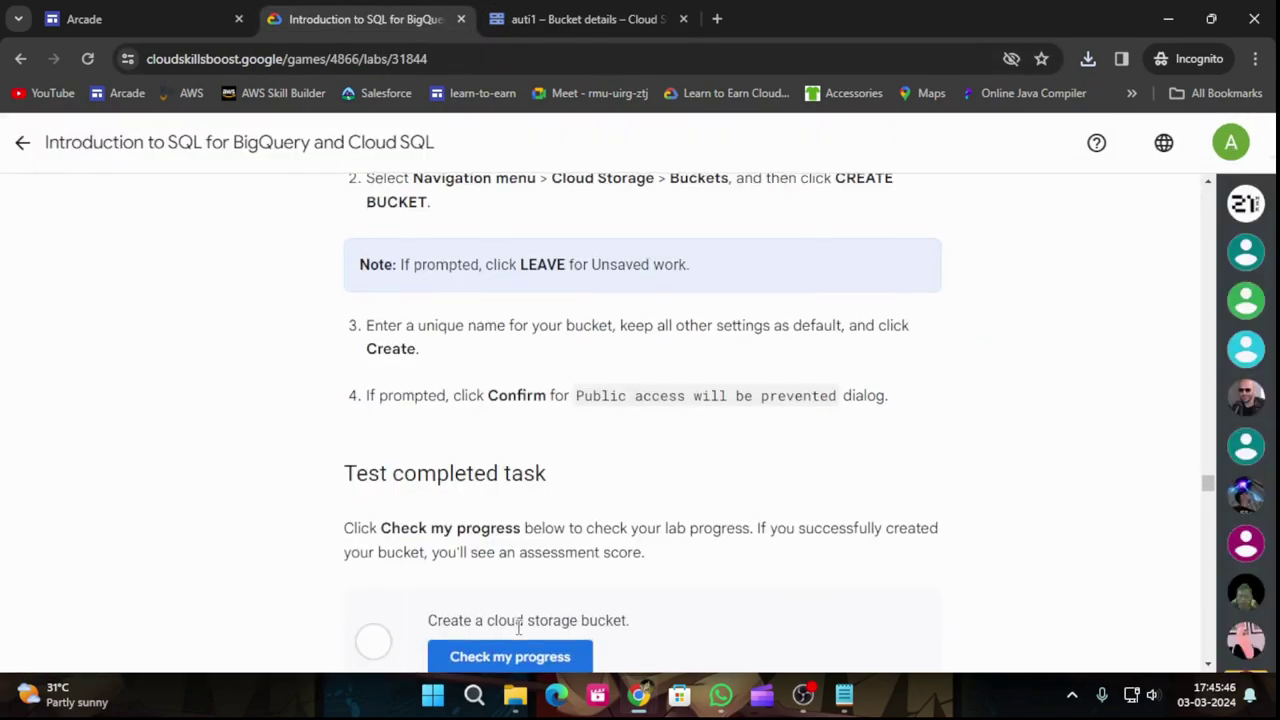
pyautogui.scroll(-2, 518, 625)
pyautogui.click(491, 471)
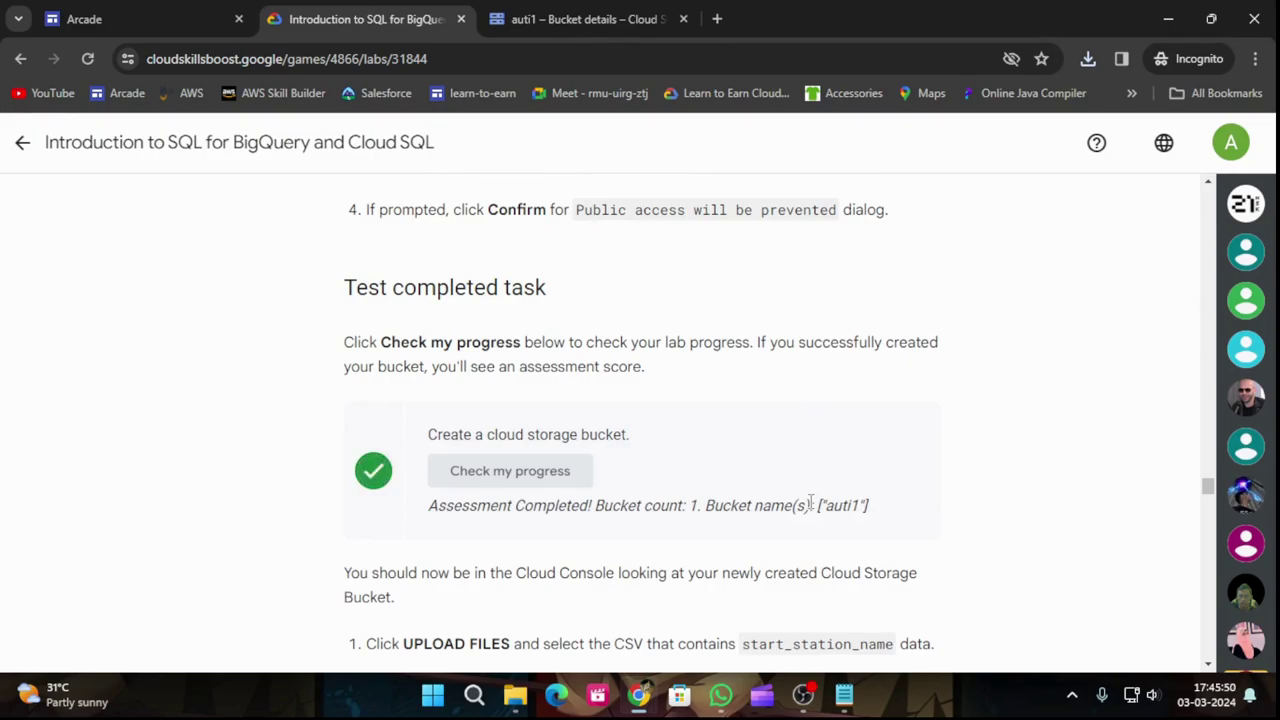
# Step: Review the lab's upload instructions and upload the start station CSV file bquxjob_49835bf5_18e043c9687 from Downloads to the auti1 bucket
pyautogui.scroll(-1, 921, 565)
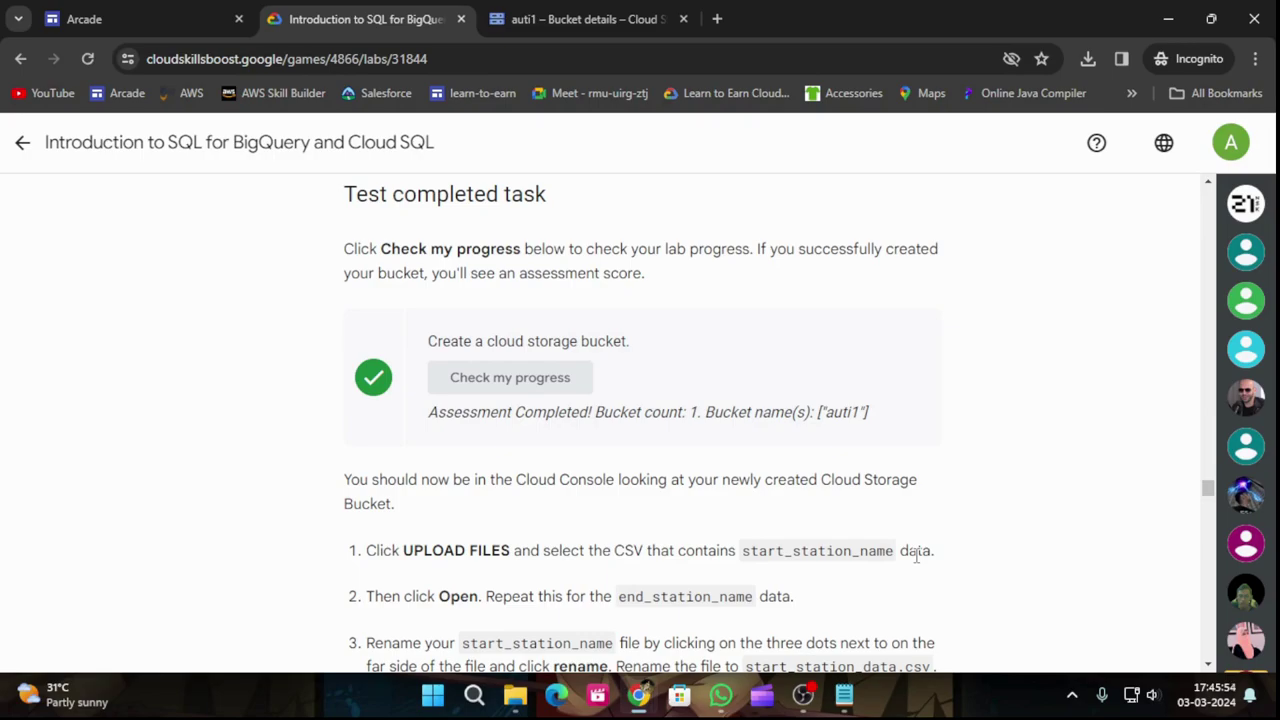
pyautogui.scroll(-1, 916, 556)
pyautogui.scroll(-3, 916, 556)
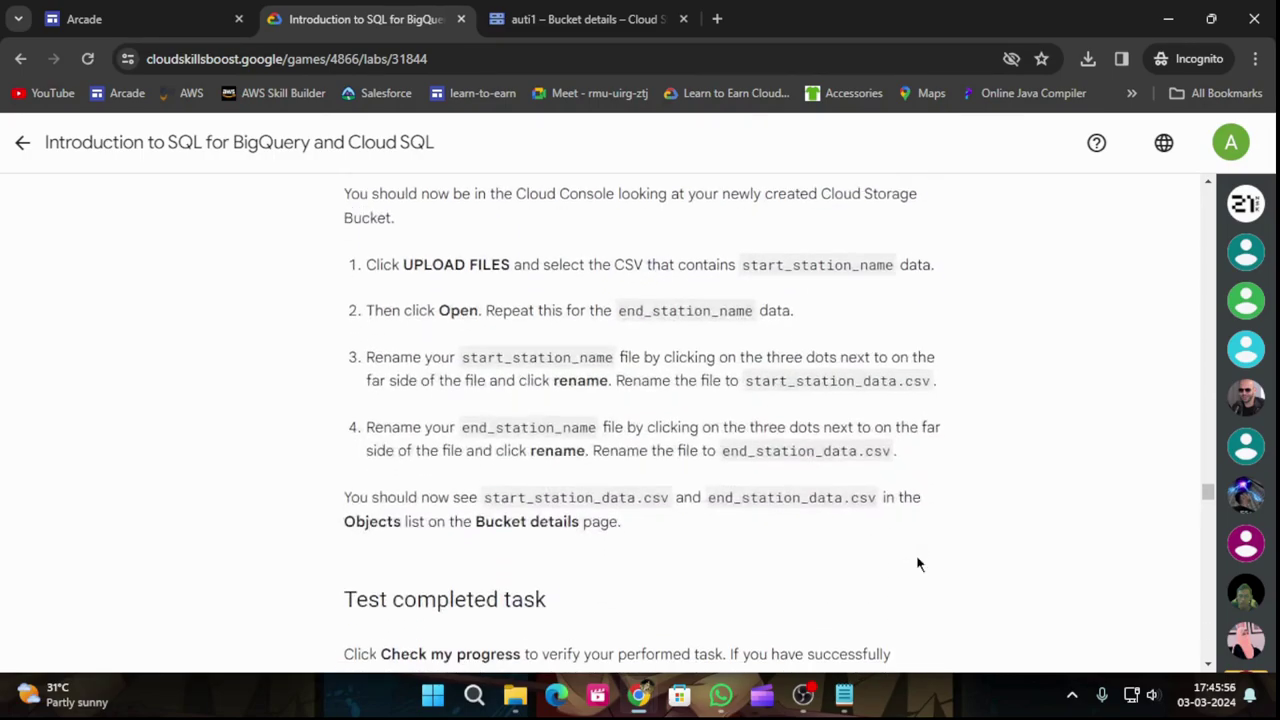
pyautogui.scroll(-5, 918, 565)
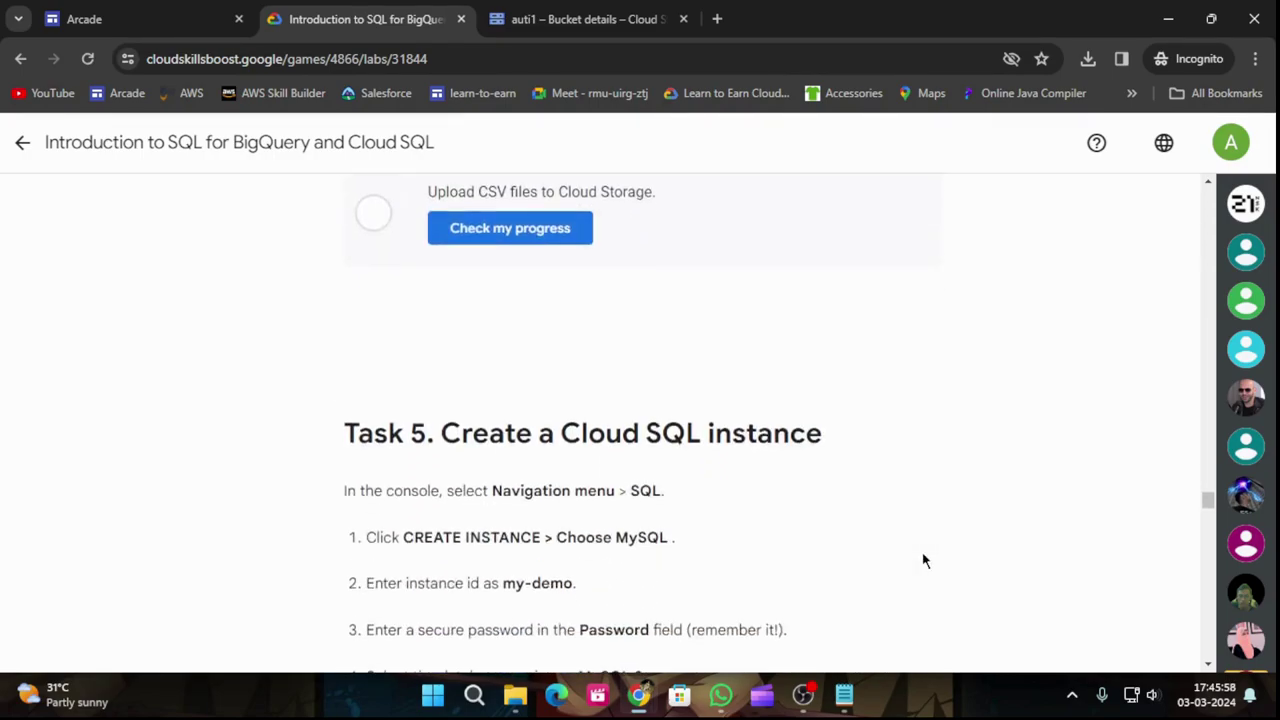
pyautogui.scroll(3, 834, 571)
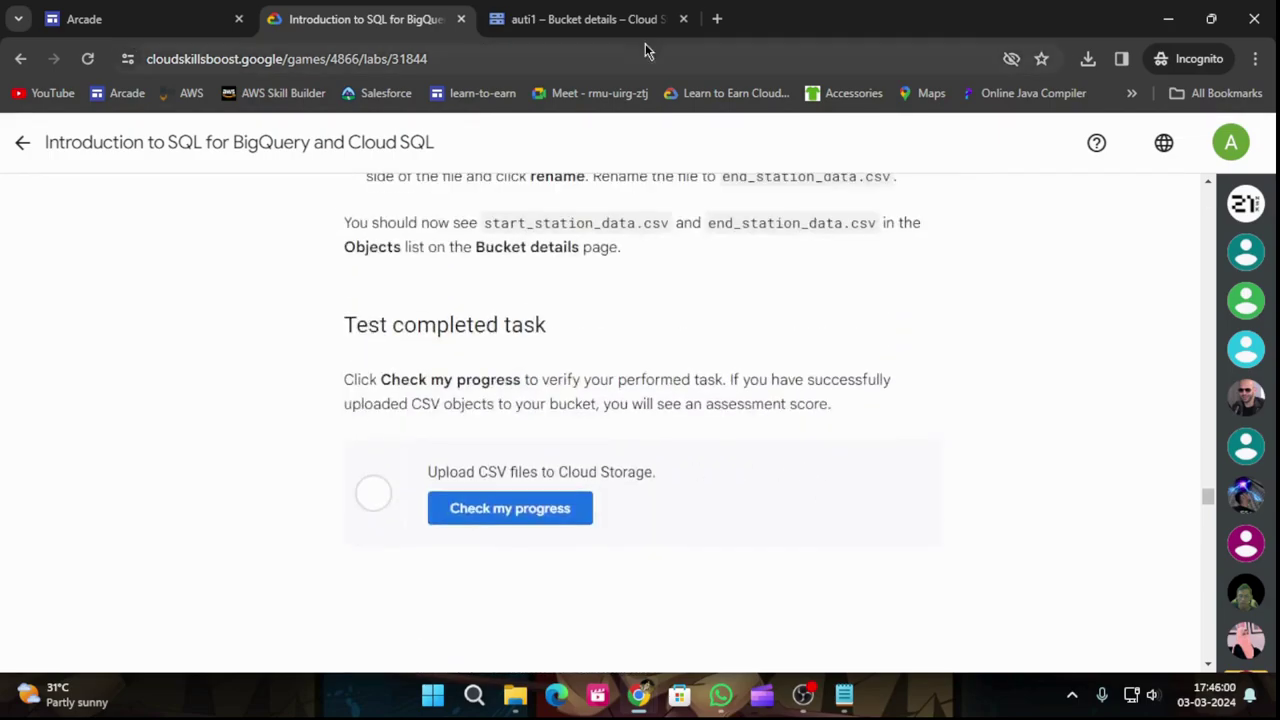
pyautogui.click(590, 19)
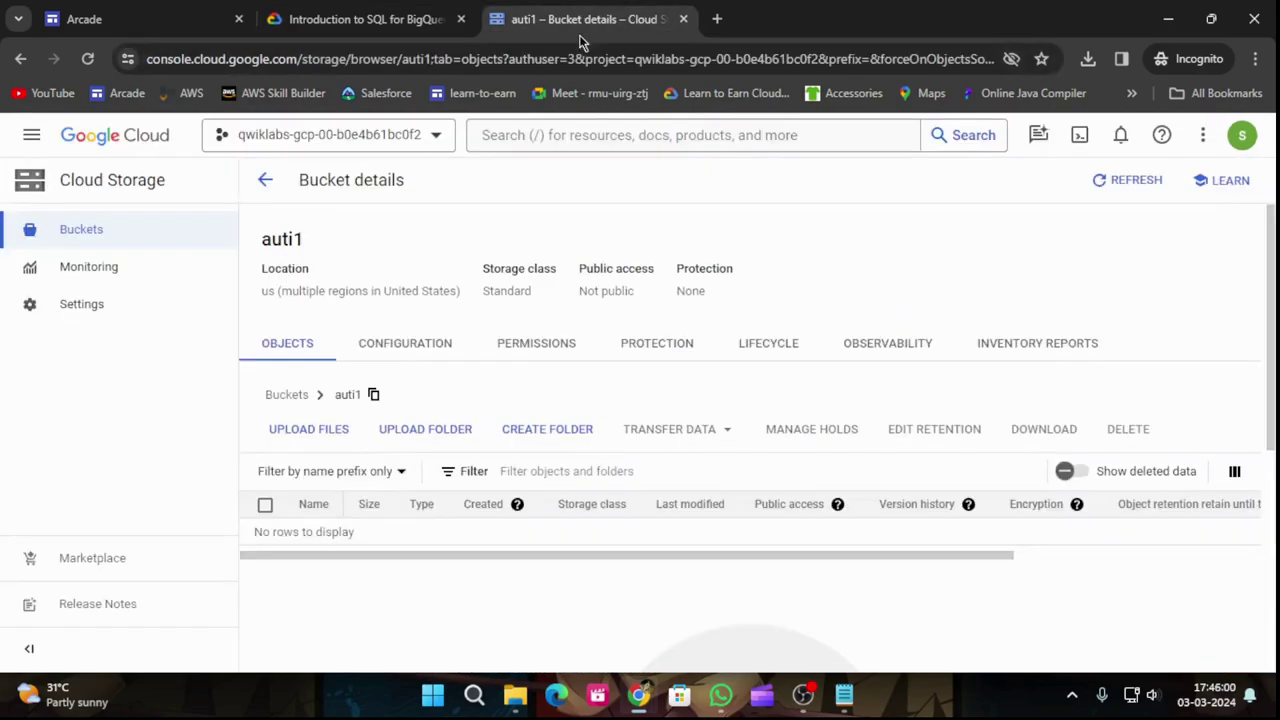
pyautogui.click(300, 430)
pyautogui.click(280, 157)
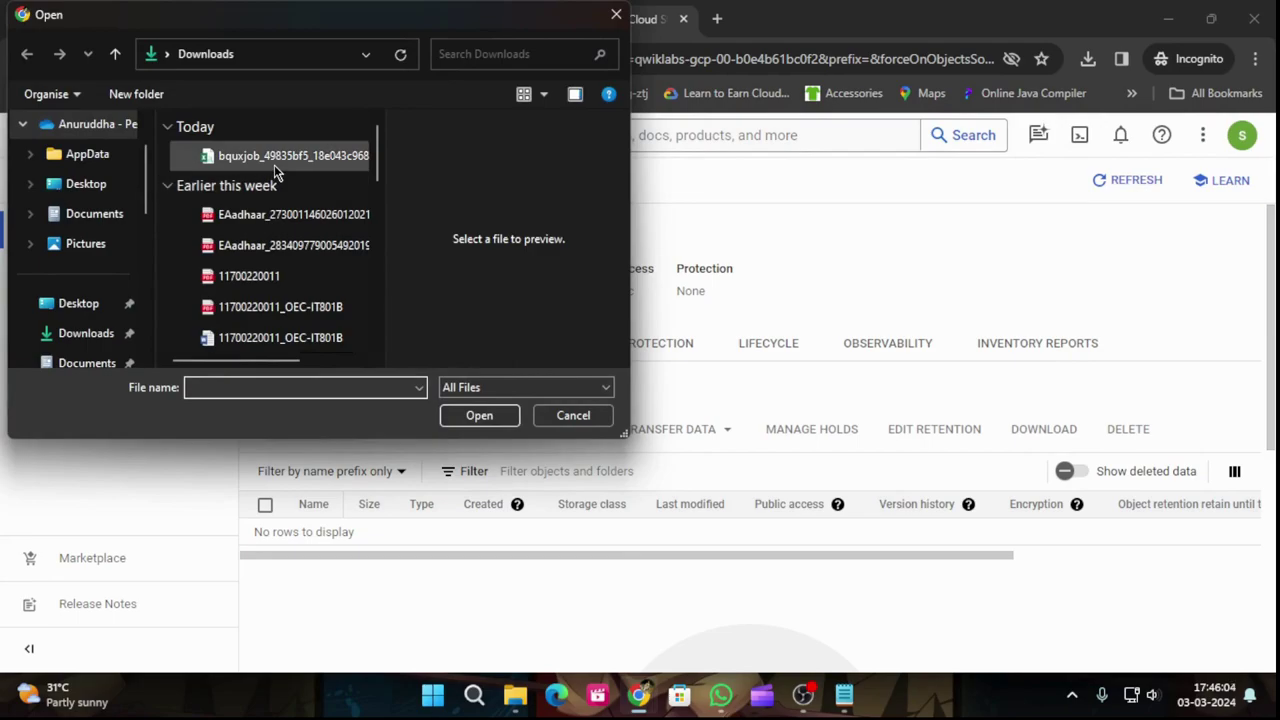
pyautogui.click(478, 417)
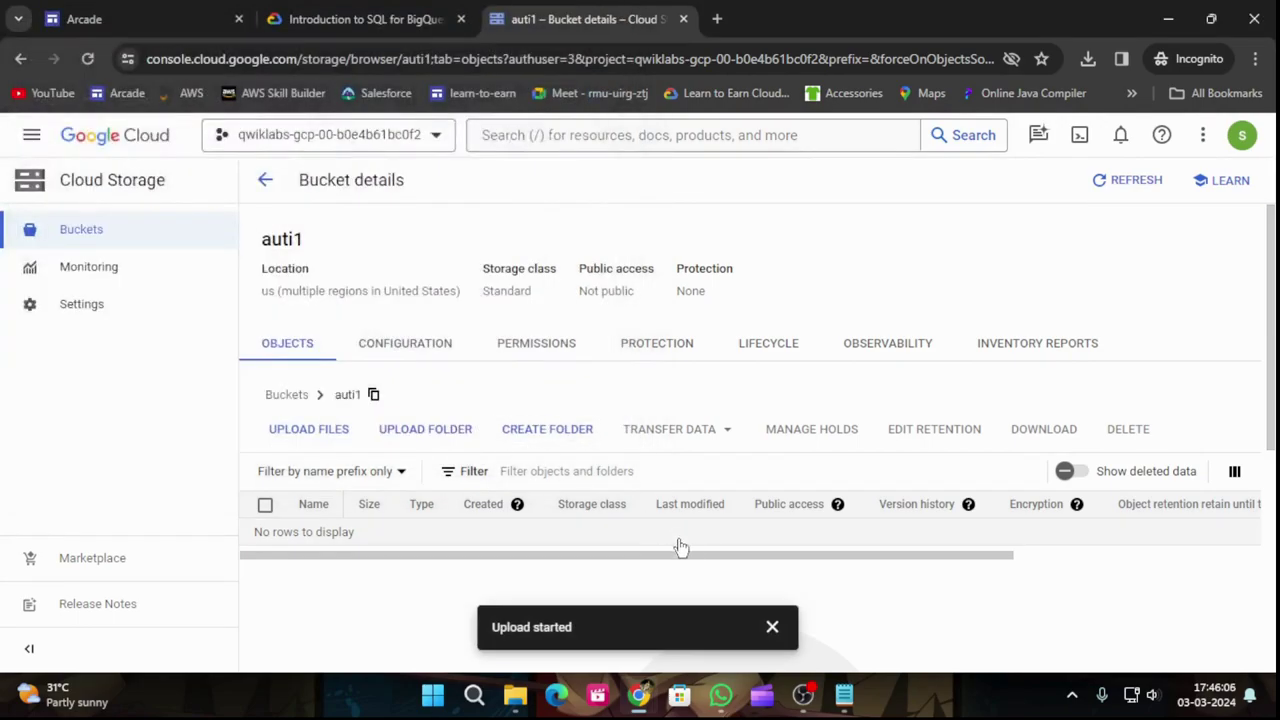
# Step: Review the lab's instructions for renaming the uploaded CSV files and check the upload in the auti1 bucket
pyautogui.click(345, 18)
pyautogui.scroll(4, 737, 411)
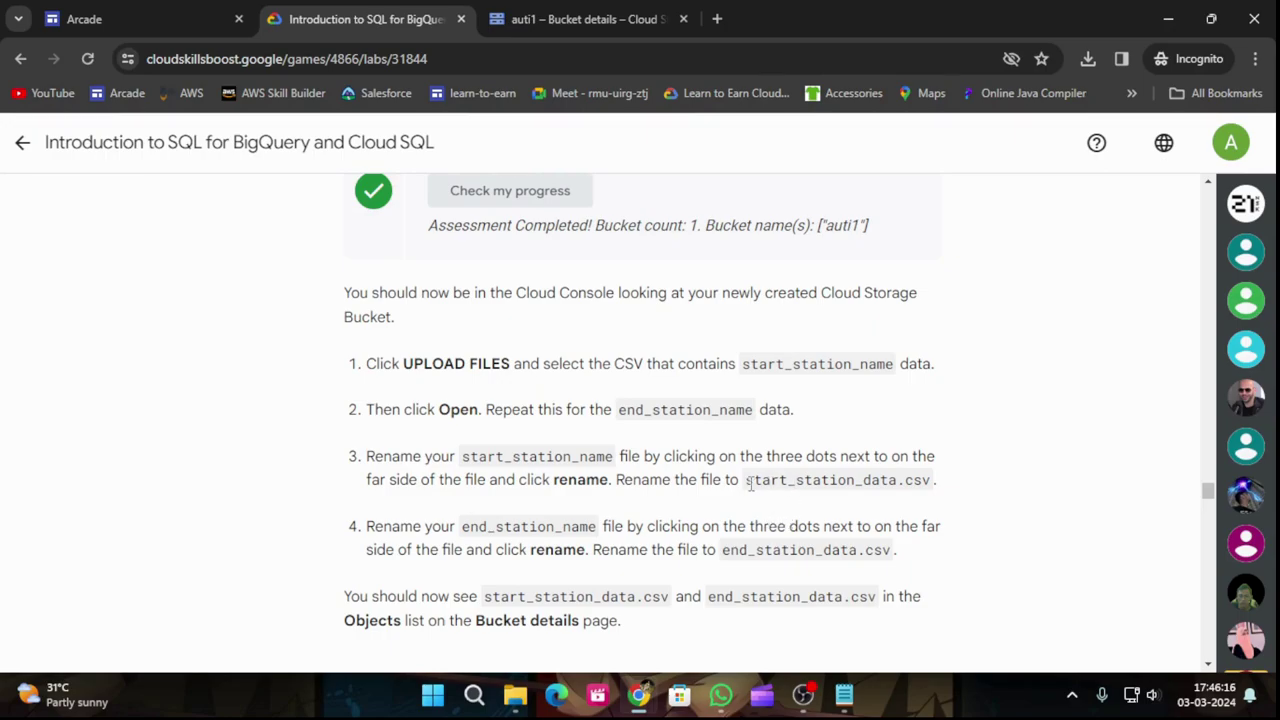
pyautogui.moveTo(747, 483); pyautogui.dragTo(852, 481)
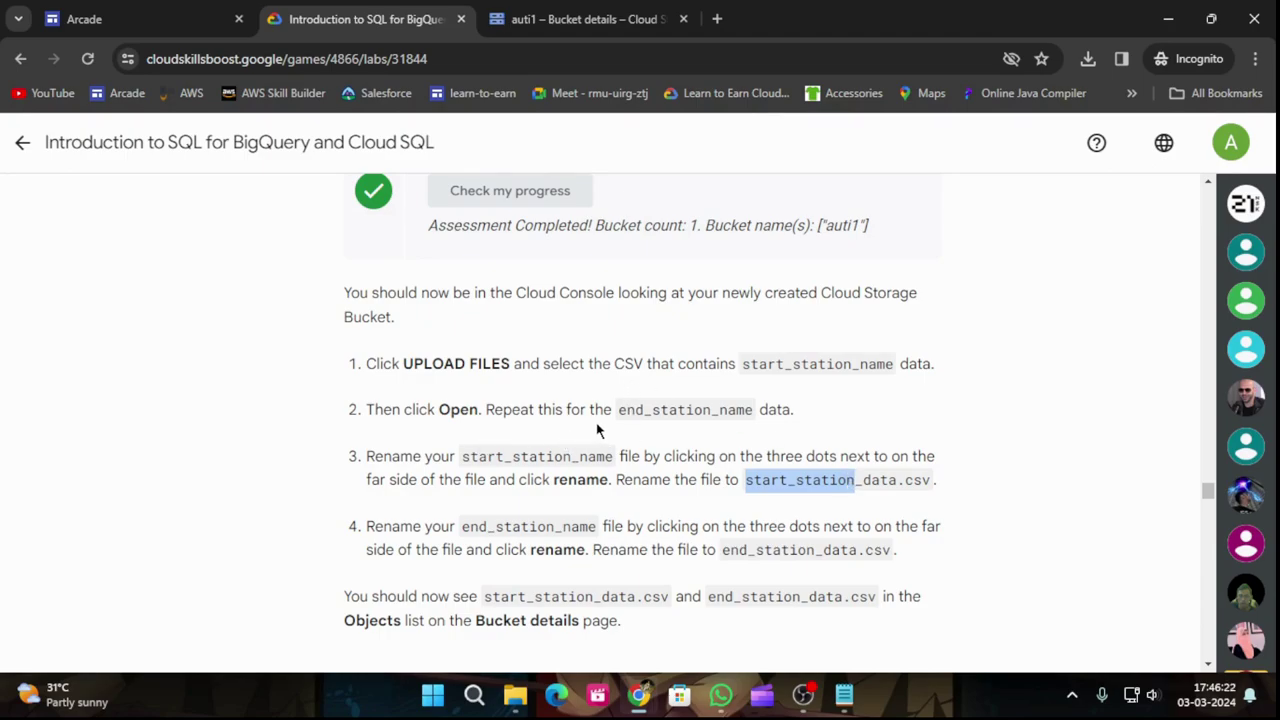
pyautogui.scroll(2, 600, 422)
pyautogui.scroll(-1, 608, 428)
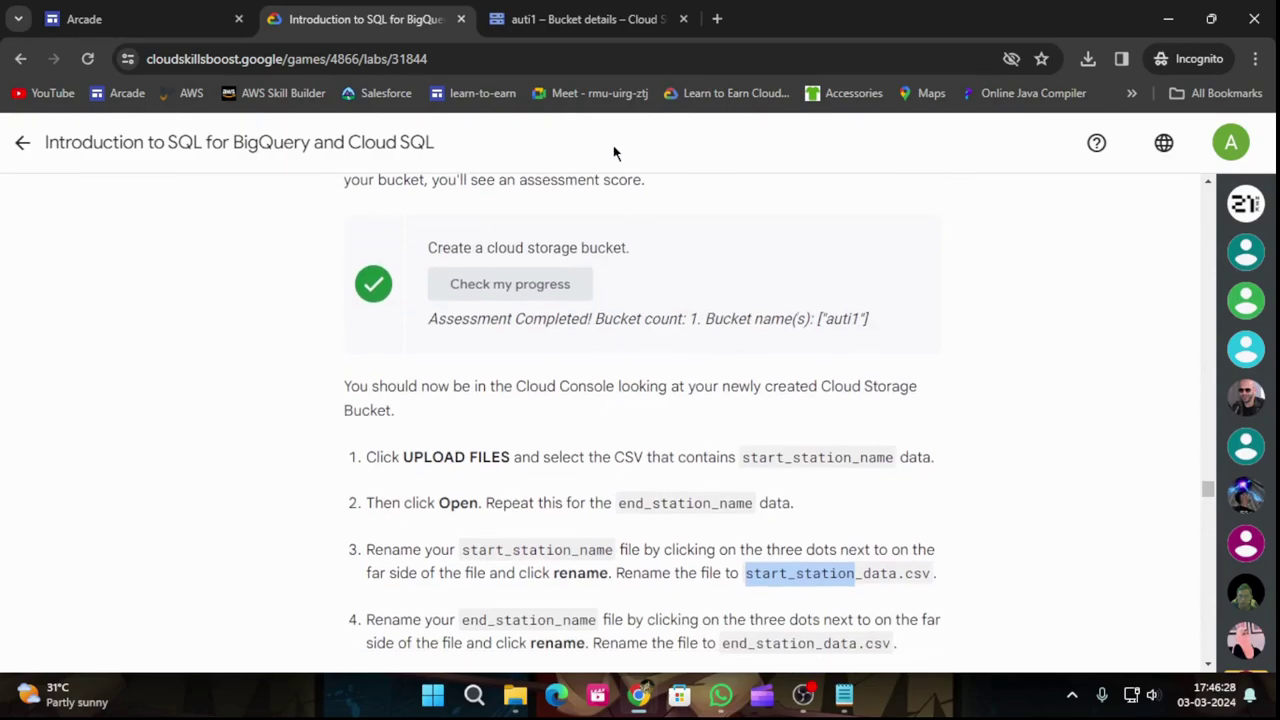
pyautogui.click(621, 12)
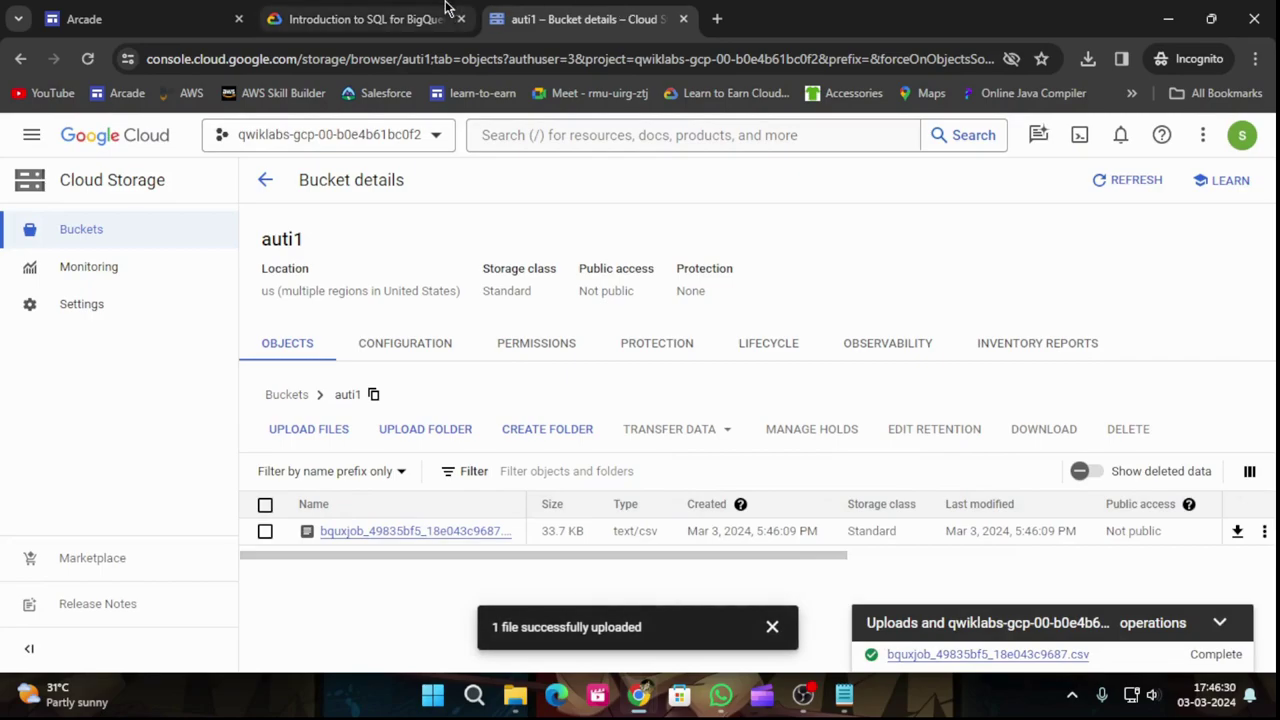
pyautogui.click(448, 10)
pyautogui.scroll(-1, 740, 472)
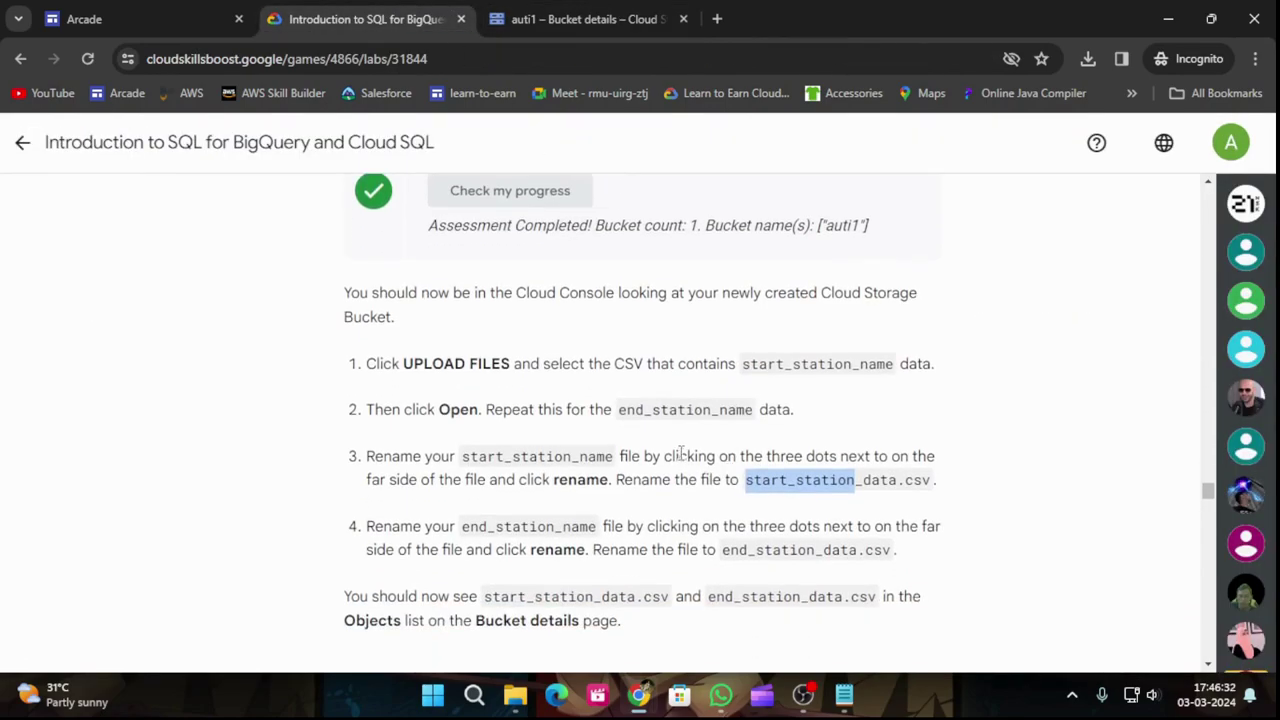
pyautogui.scroll(-3, 705, 445)
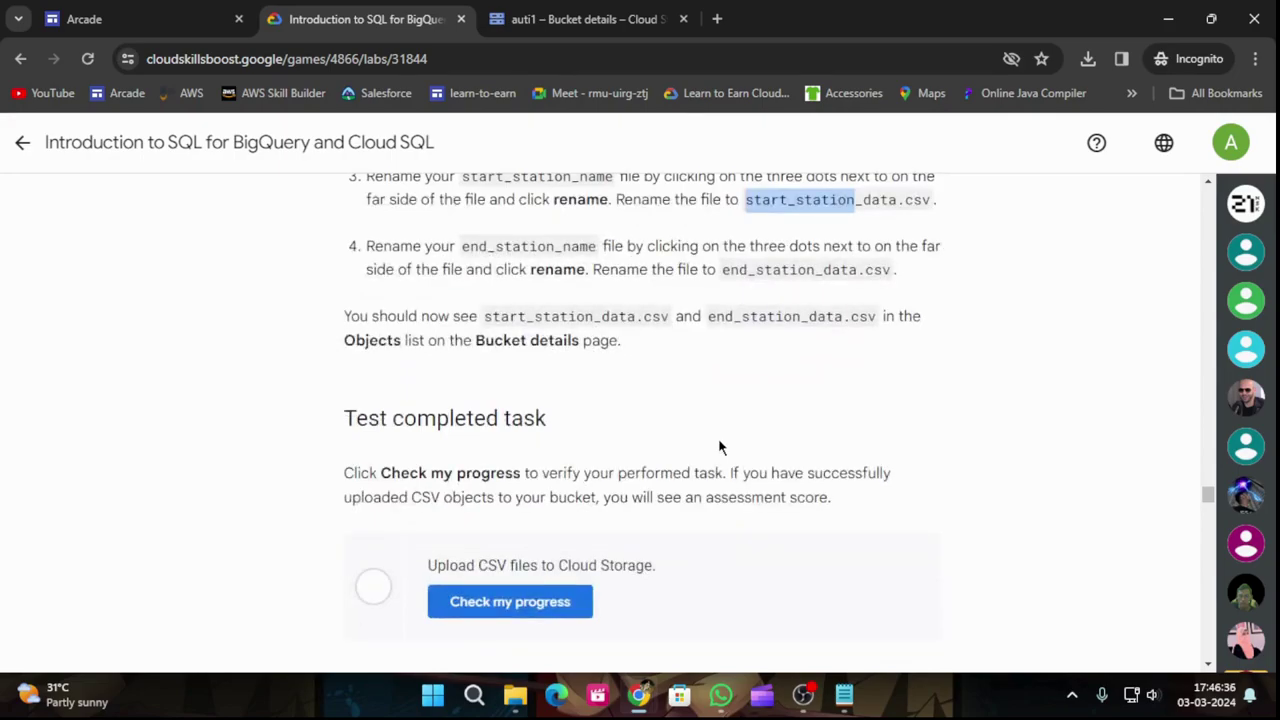
# Step: Rename the uploaded CSV object in the auti1 bucket to end_station_data.csv, using the file name from the lab instructions
pyautogui.moveTo(709, 315); pyautogui.dragTo(880, 320)
pyautogui.hotkey('ctrl', 'c')
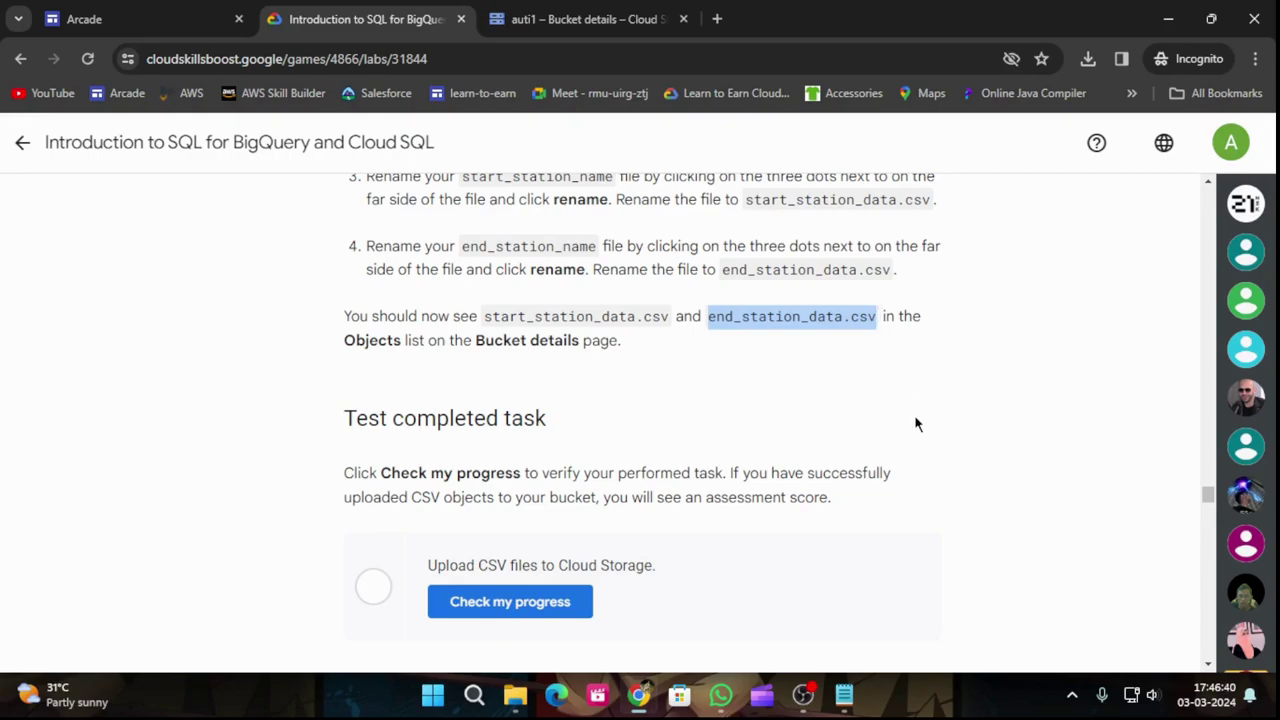
pyautogui.hotkey('ctrl', 'Tab')
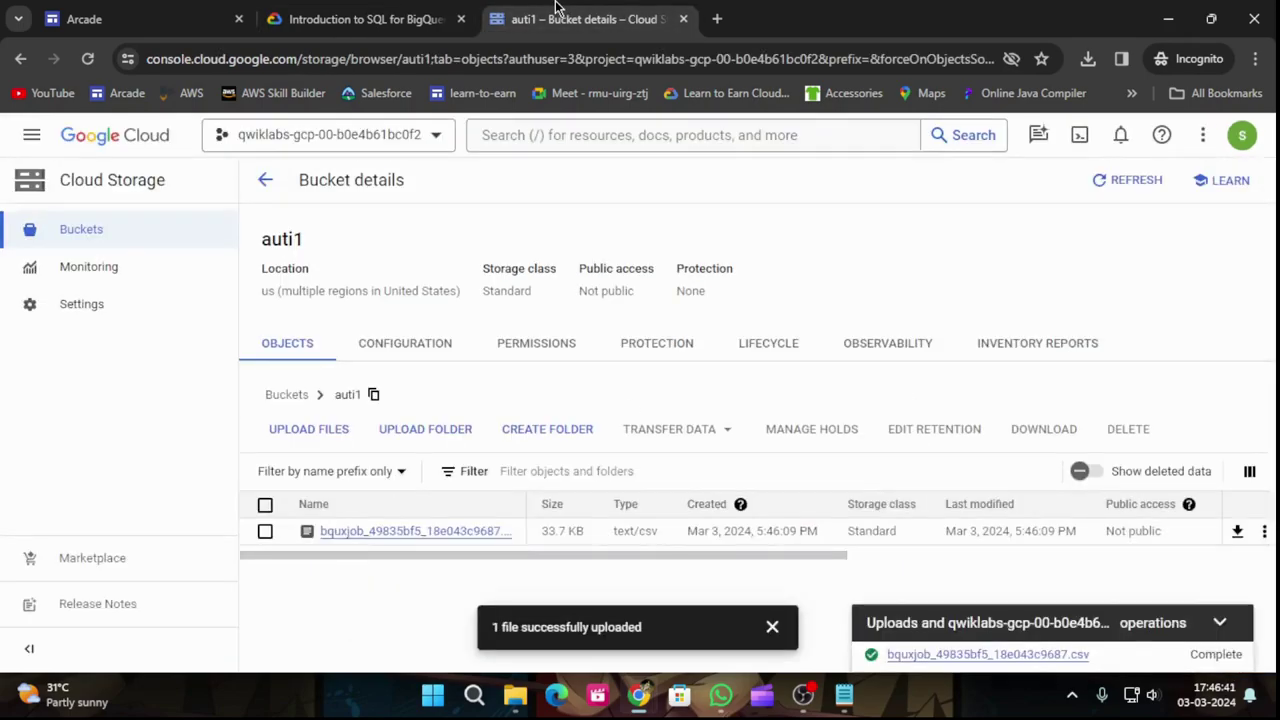
pyautogui.click(1264, 531)
pyautogui.click(1030, 421)
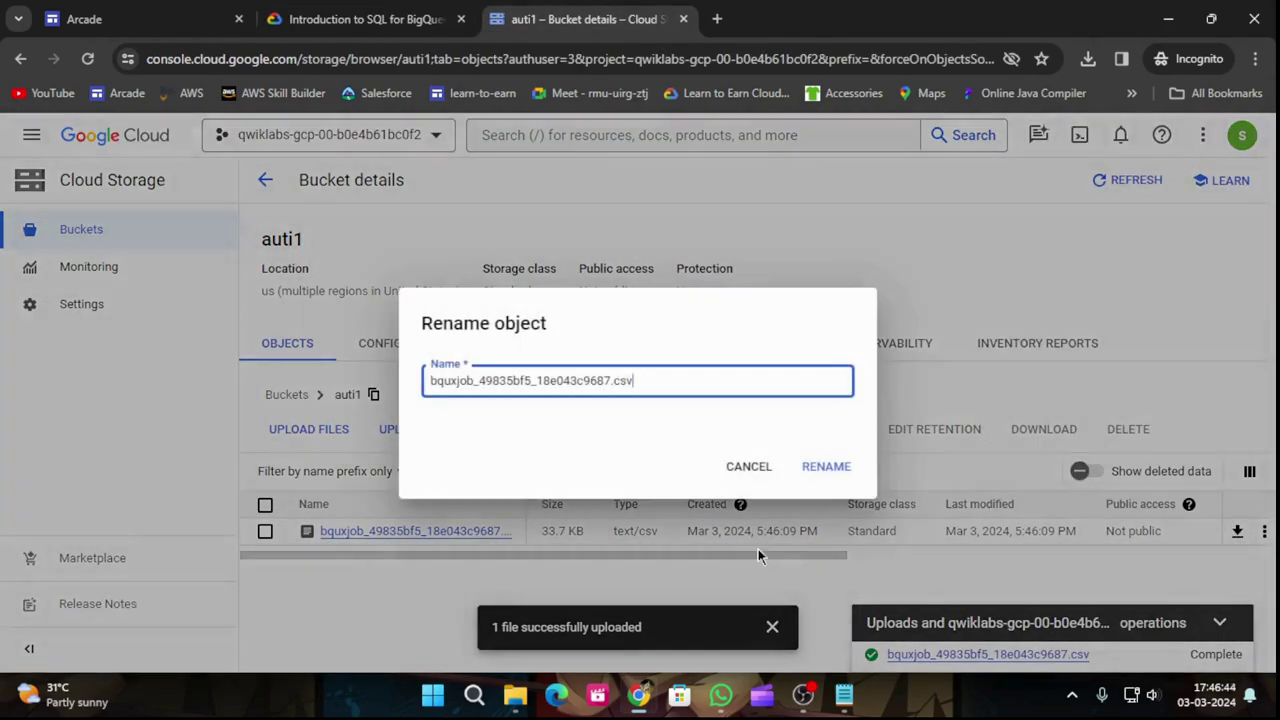
pyautogui.moveTo(628, 380); pyautogui.dragTo(430, 378)
pyautogui.hotkey('ctrl', 'v')
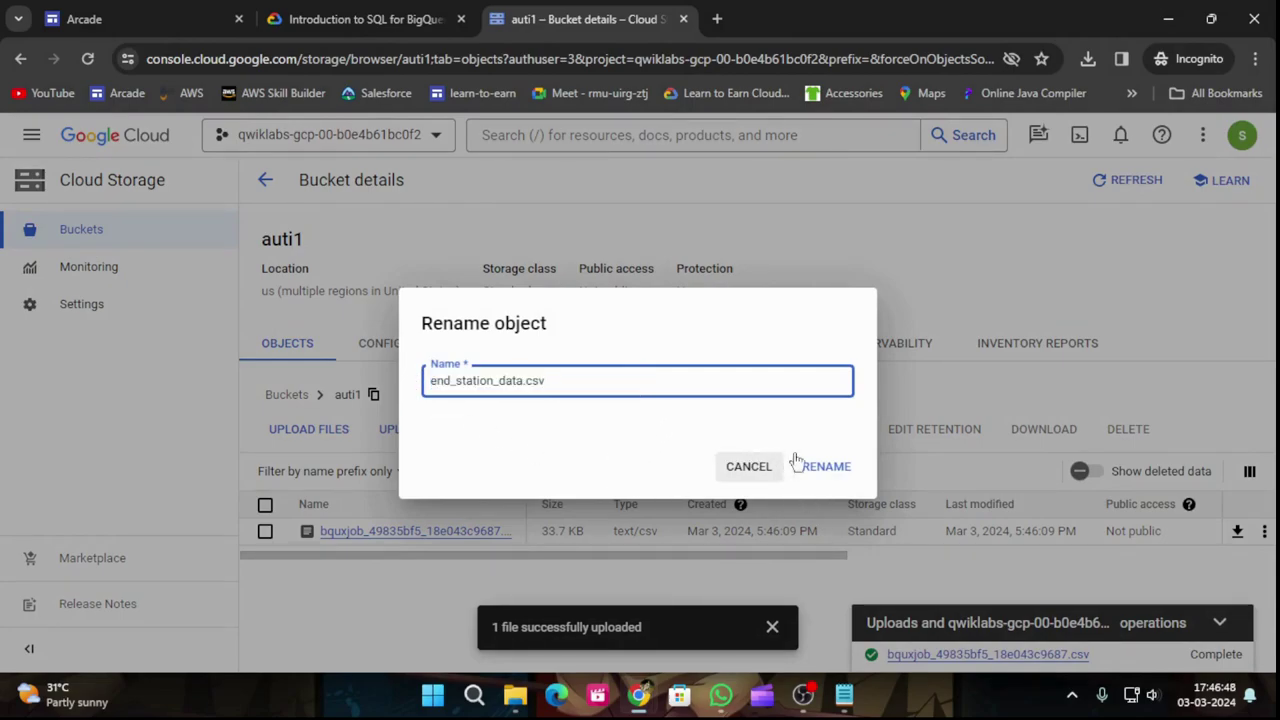
pyautogui.click(849, 470)
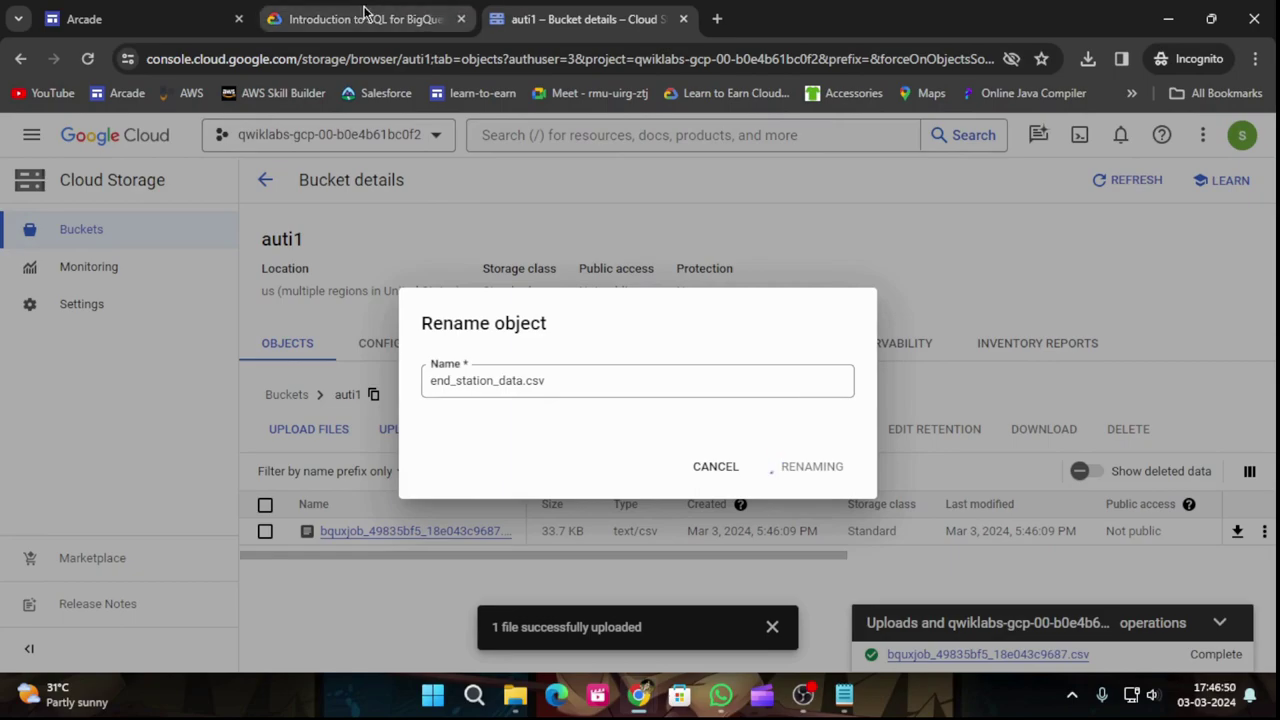
# Step: Check the lab progress for uploading CSV files to Cloud Storage and go to the Task 5 Cloud SQL instance instructions
pyautogui.click(366, 12)
pyautogui.click(515, 602)
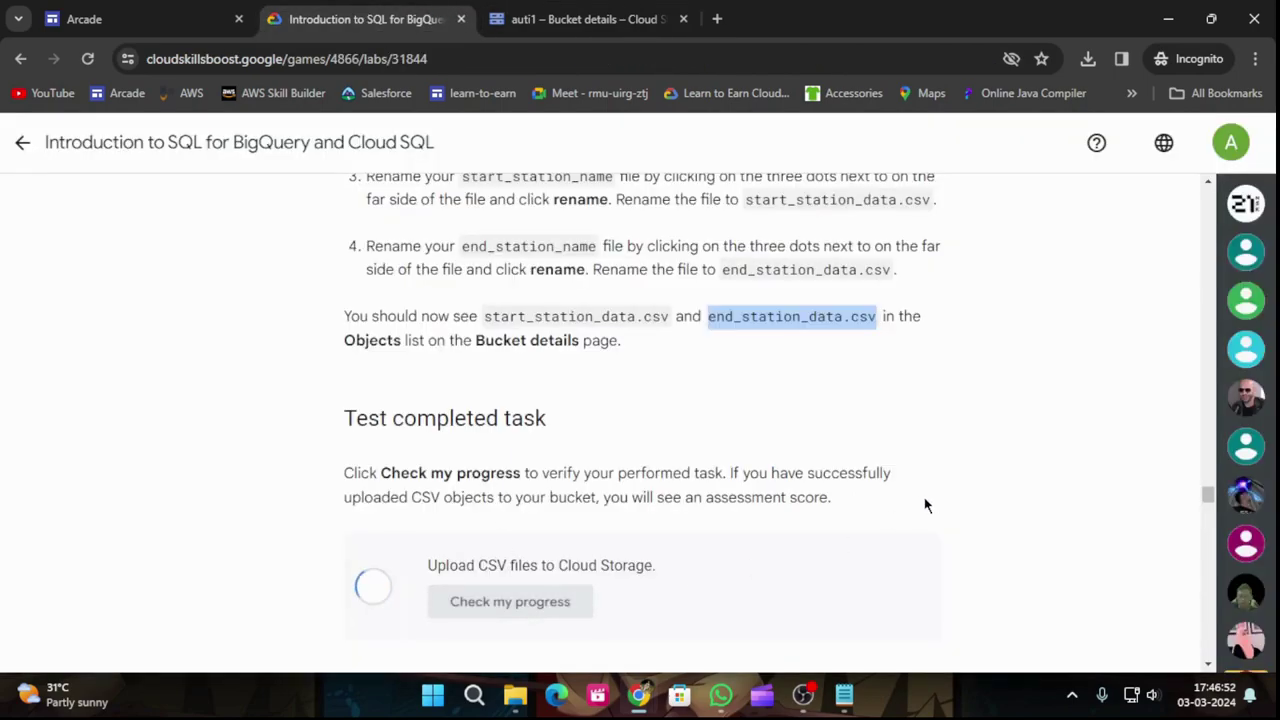
pyautogui.scroll(-13, 930, 510)
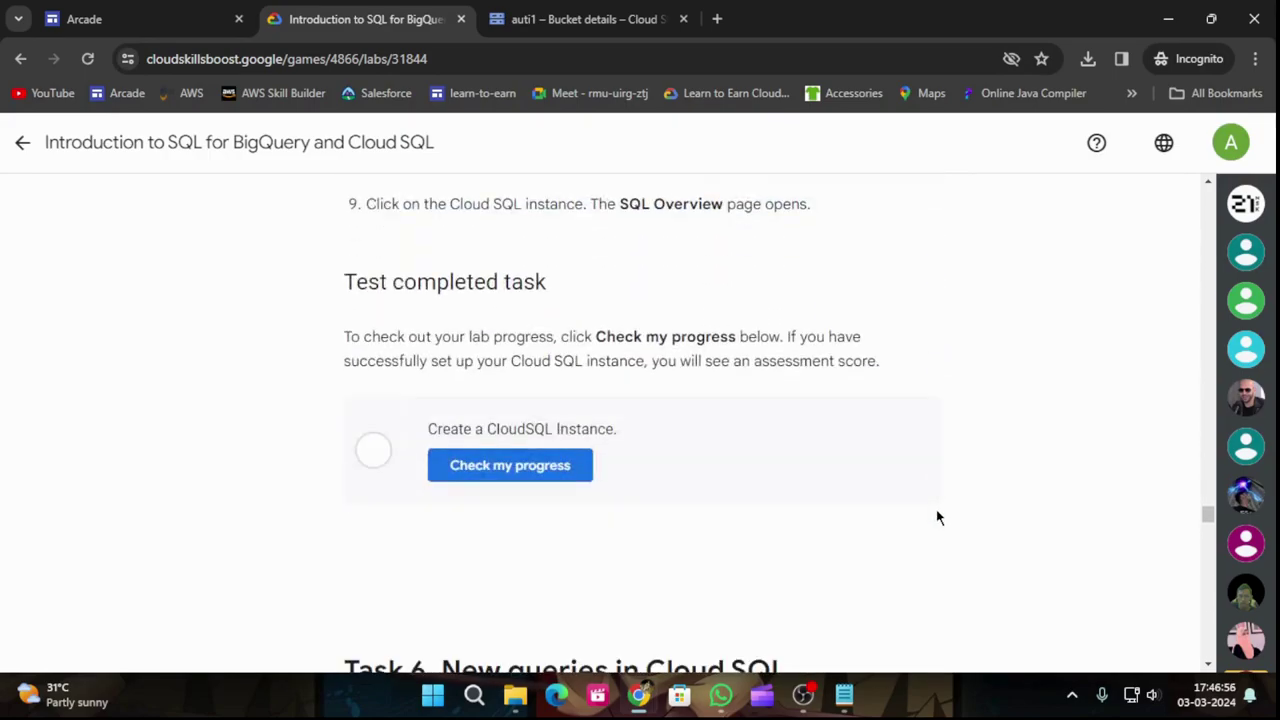
pyautogui.scroll(7, 938, 517)
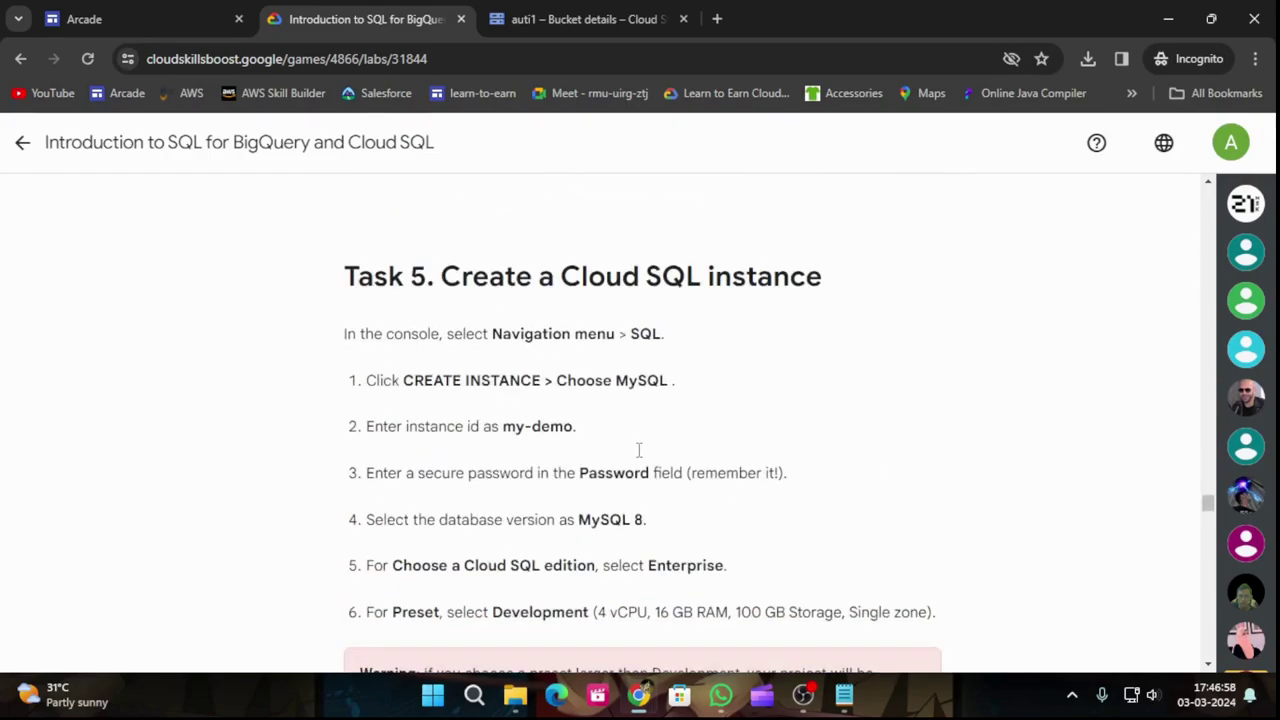
pyautogui.click(633, 8)
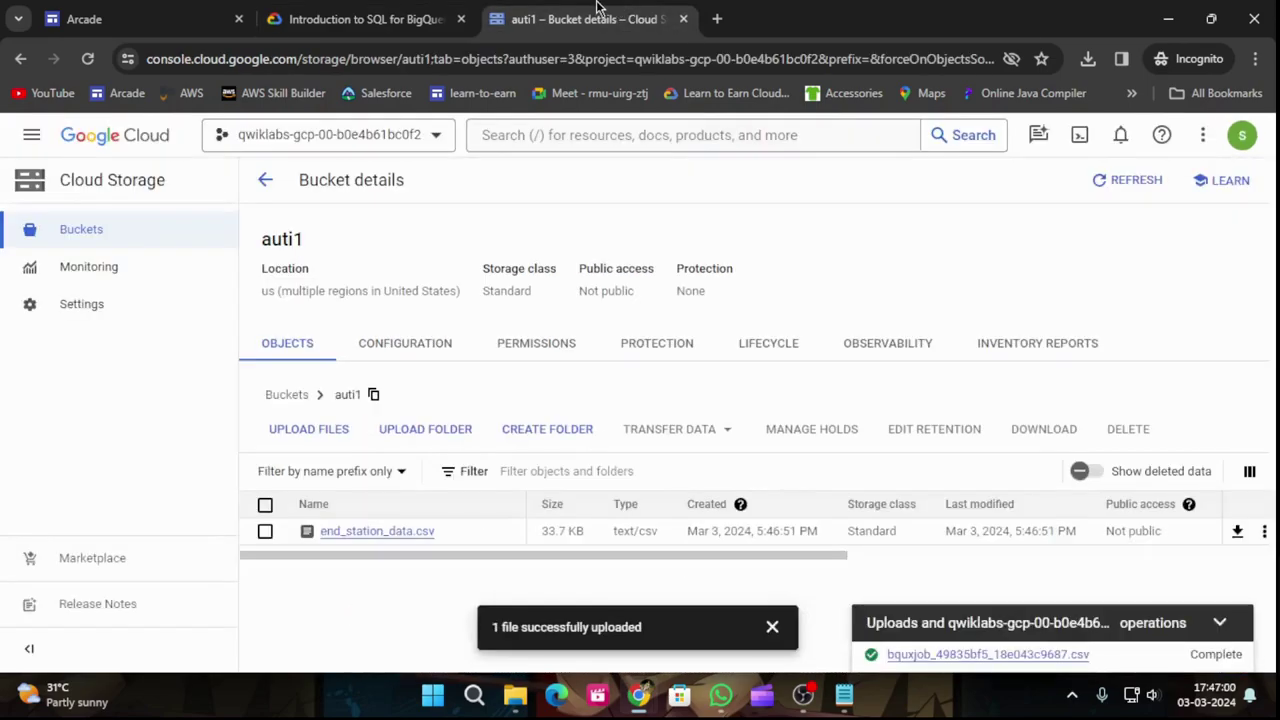
pyautogui.click(31, 135)
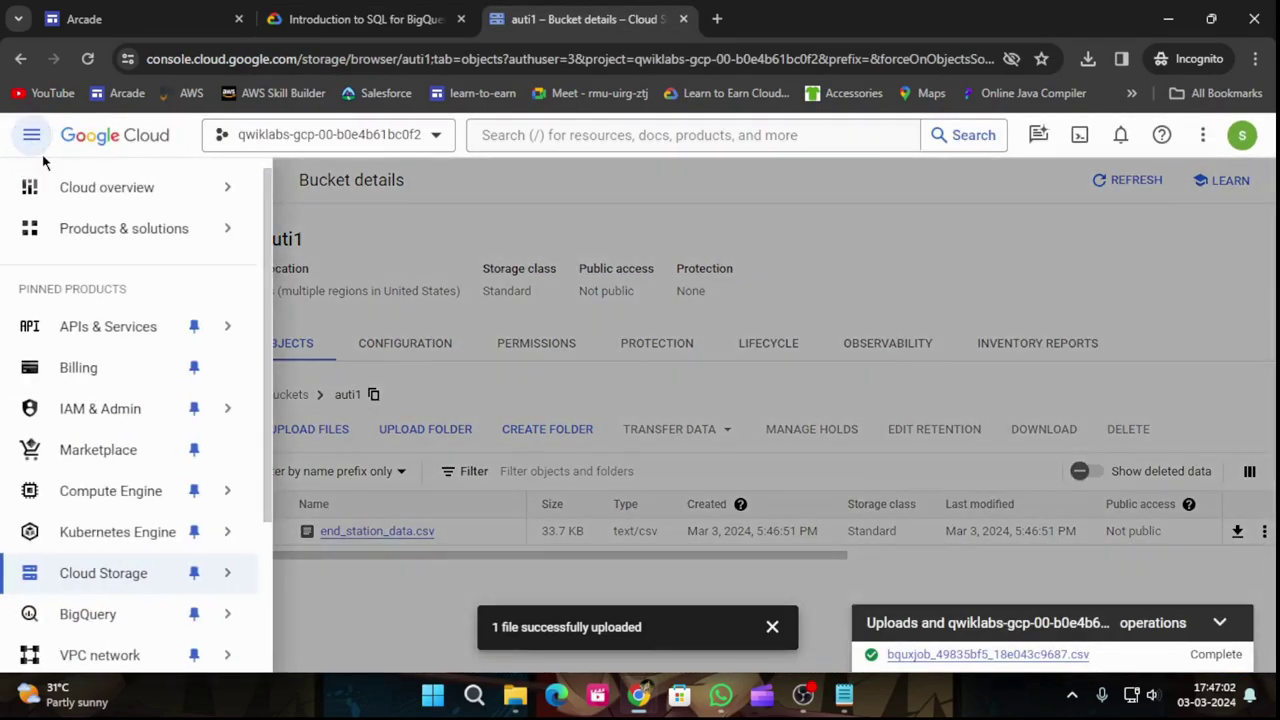
pyautogui.click(540, 212)
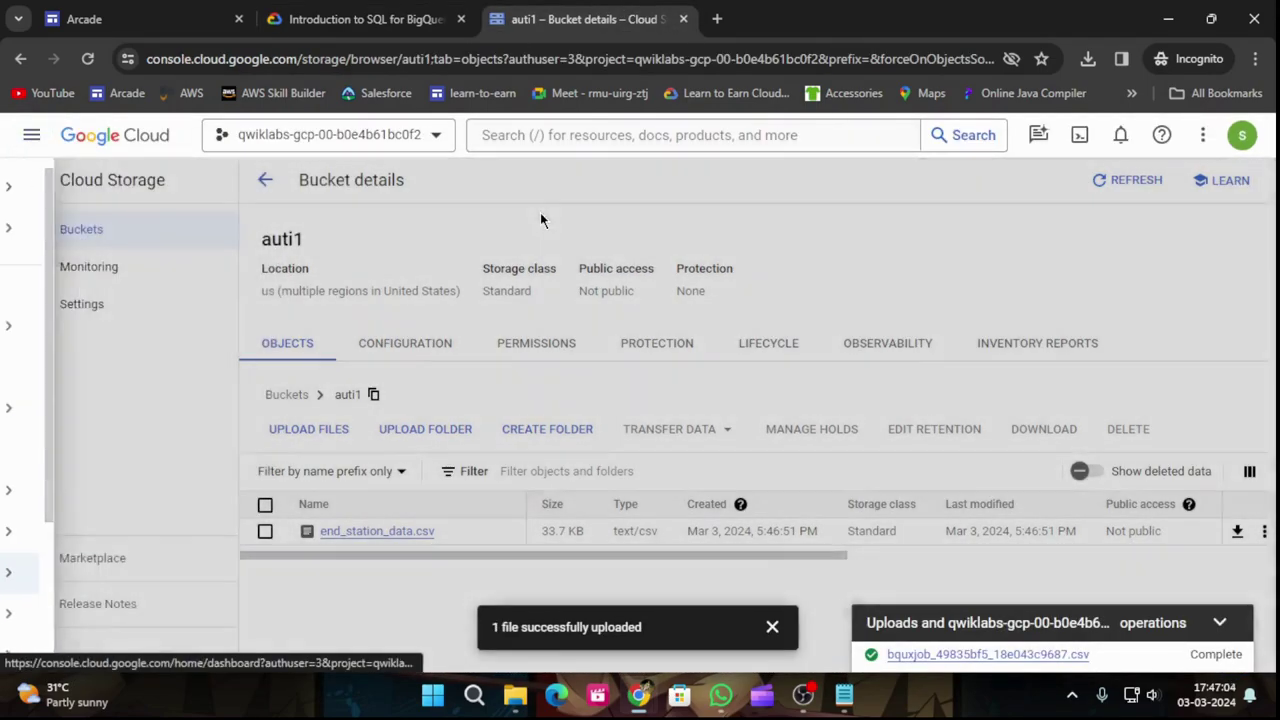
pyautogui.click(35, 140)
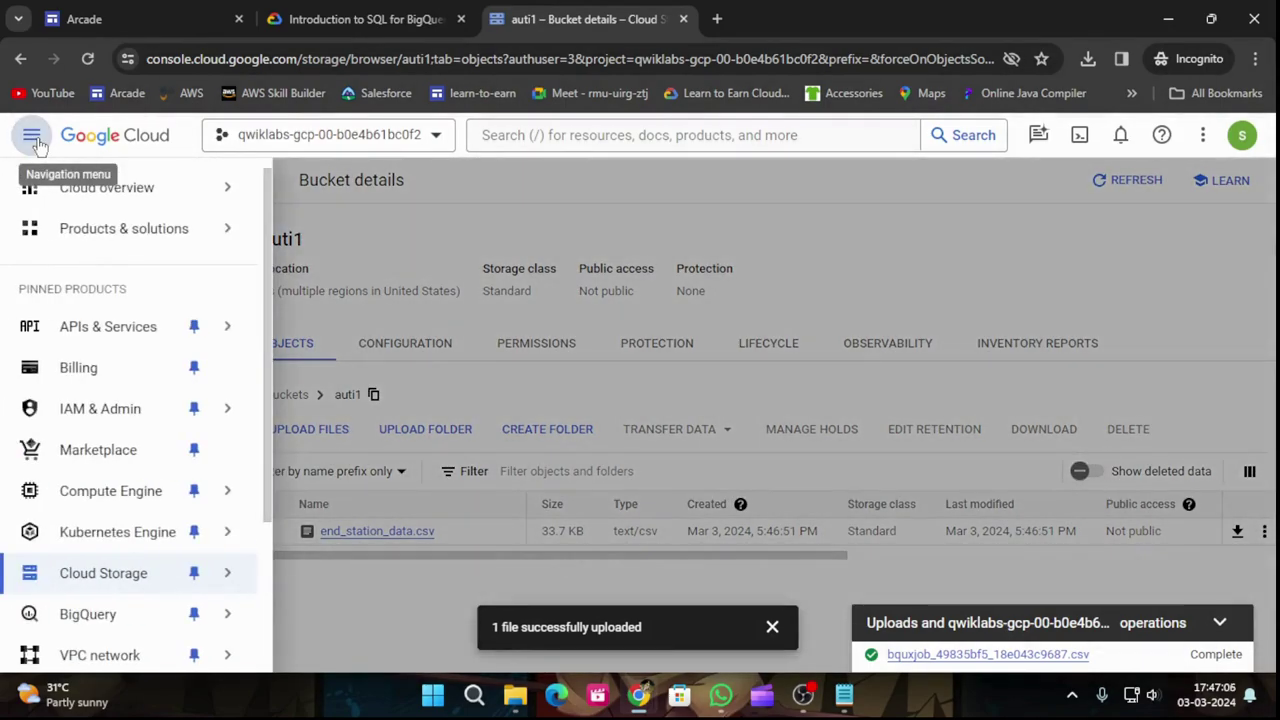
pyautogui.scroll(-2, 137, 450)
# Step: Search the cloud console for SQL, as named in the lab's Task 5, and open the Cloud SQL product page
pyautogui.click(350, 10)
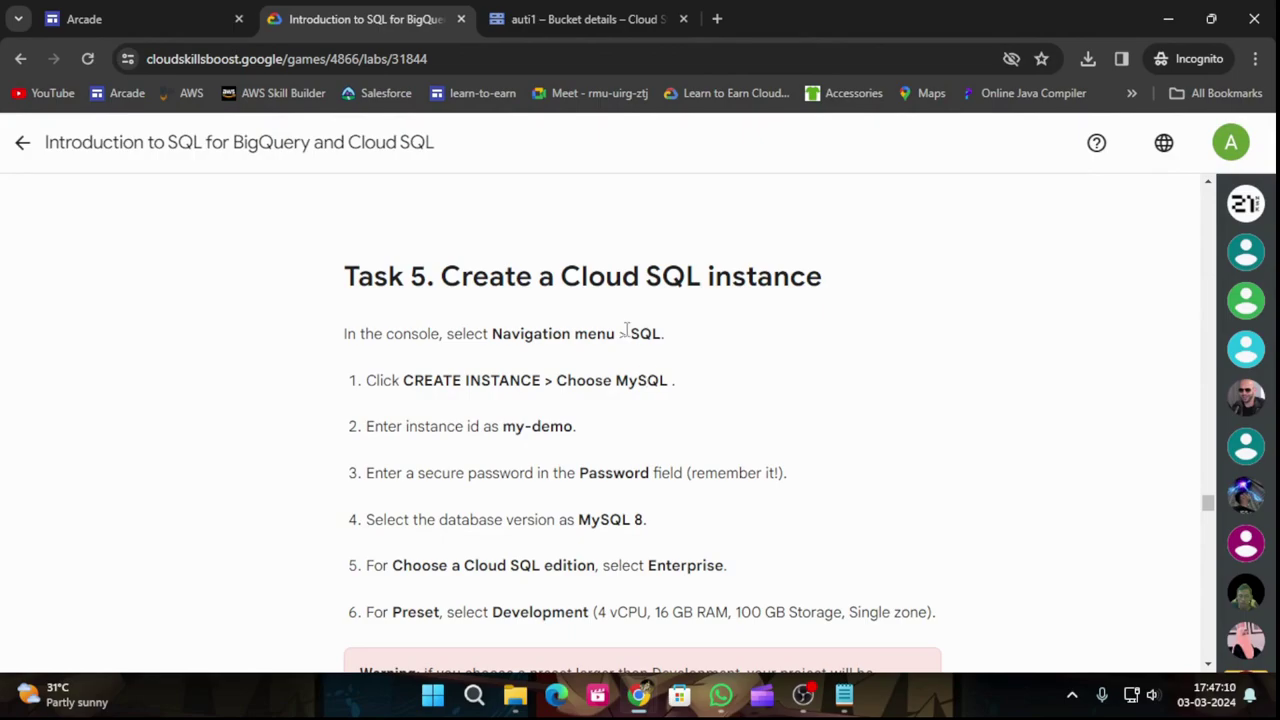
pyautogui.moveTo(632, 336); pyautogui.dragTo(659, 340)
pyautogui.hotkey('ctrl', 'c')
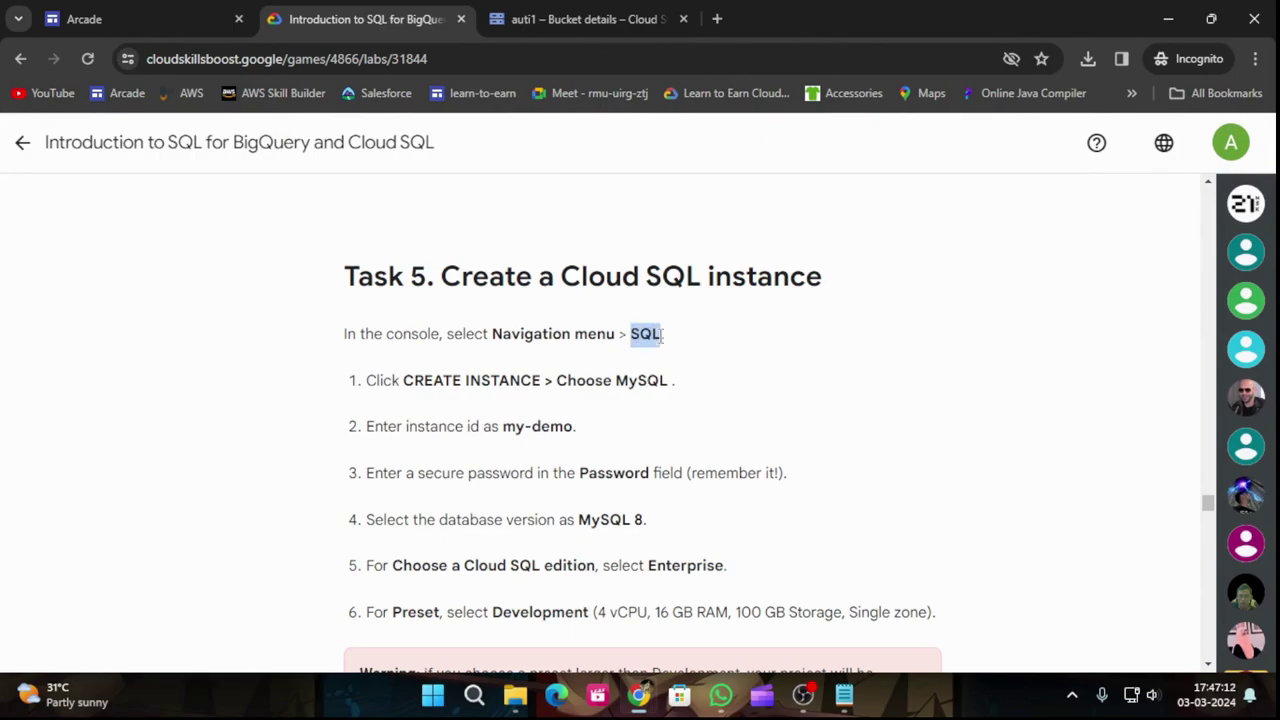
pyautogui.click(546, 14)
pyautogui.click(725, 134)
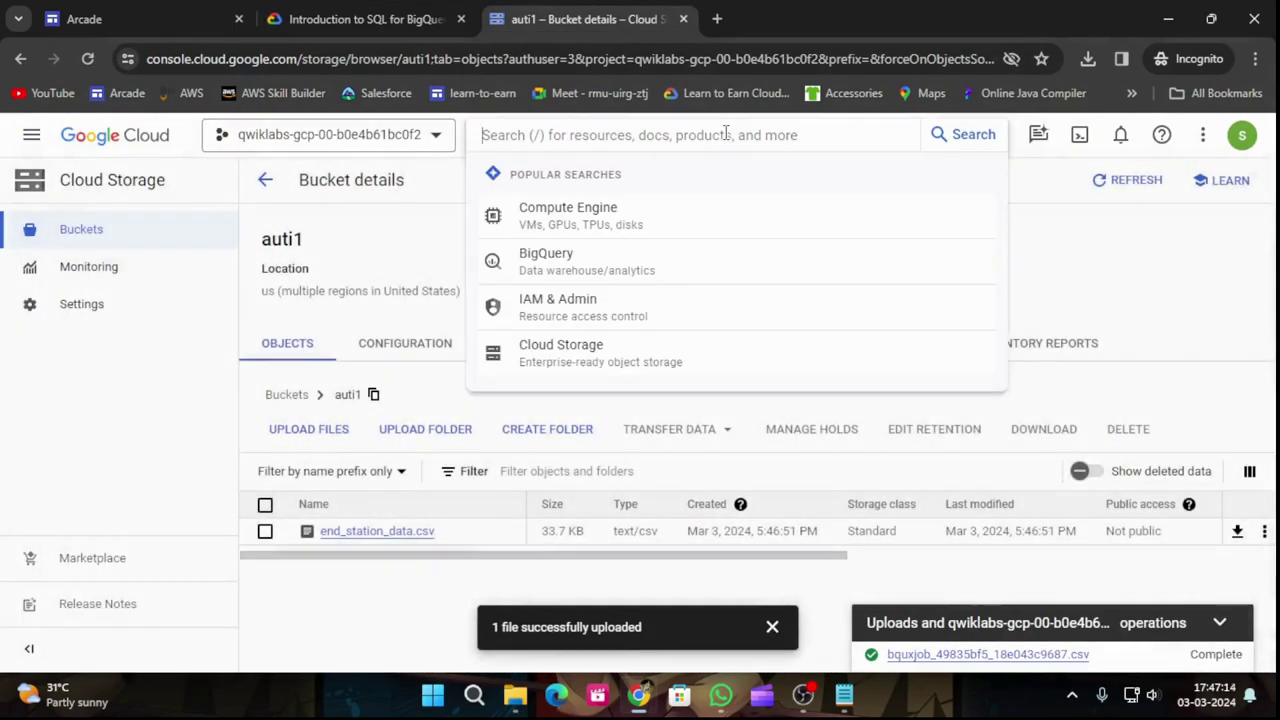
pyautogui.hotkey('ctrl', 'v')
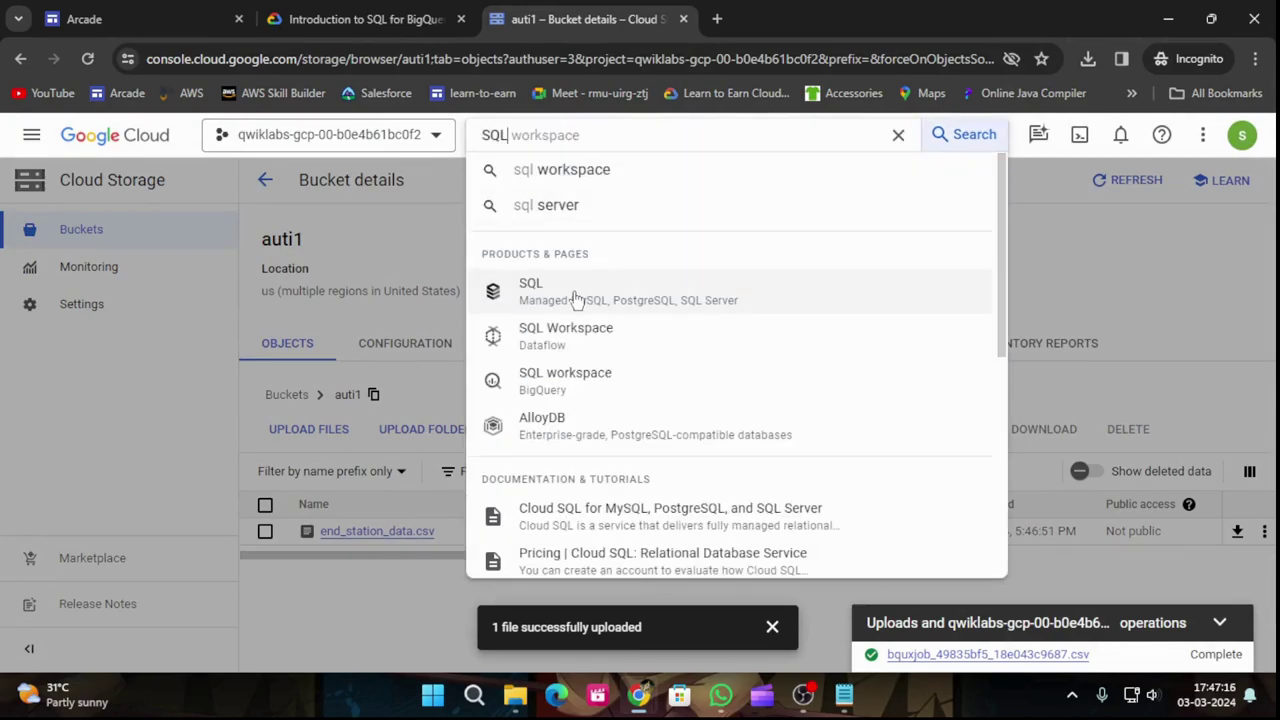
pyautogui.click(580, 297)
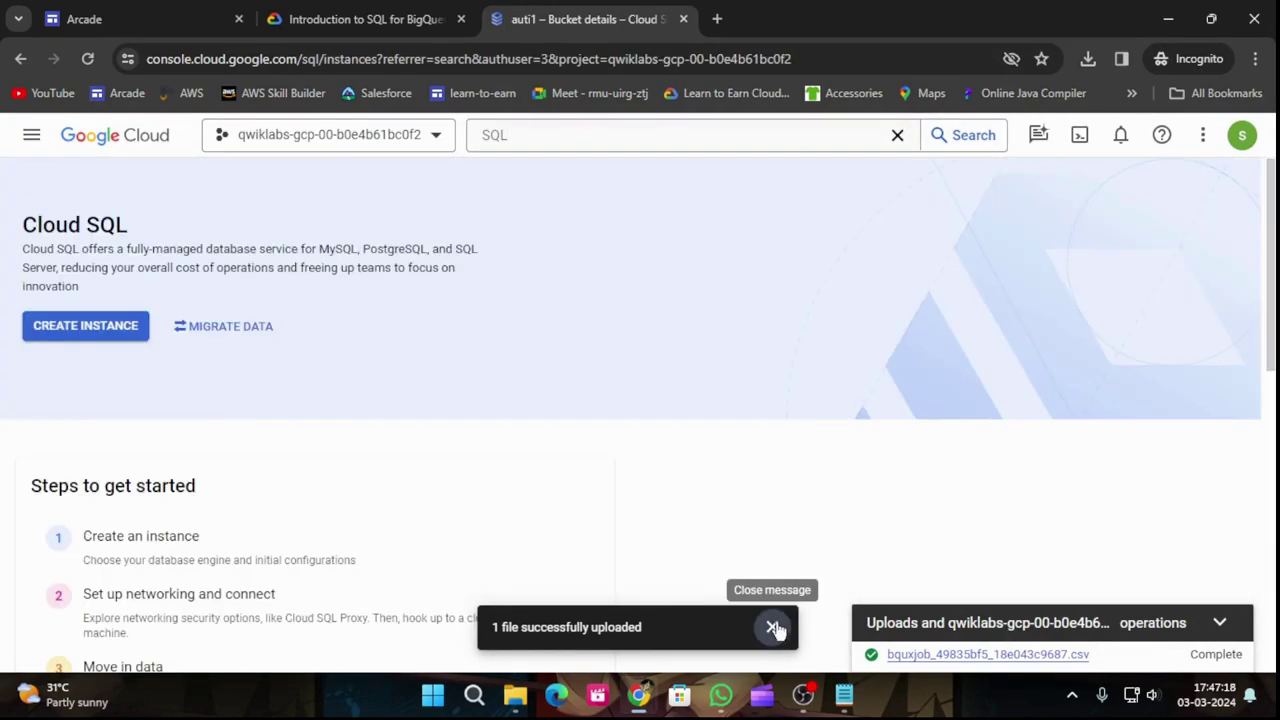
# Step: Dismiss the upload notification and start creating a Cloud SQL instance with the MySQL engine
pyautogui.click(773, 627)
pyautogui.click(80, 330)
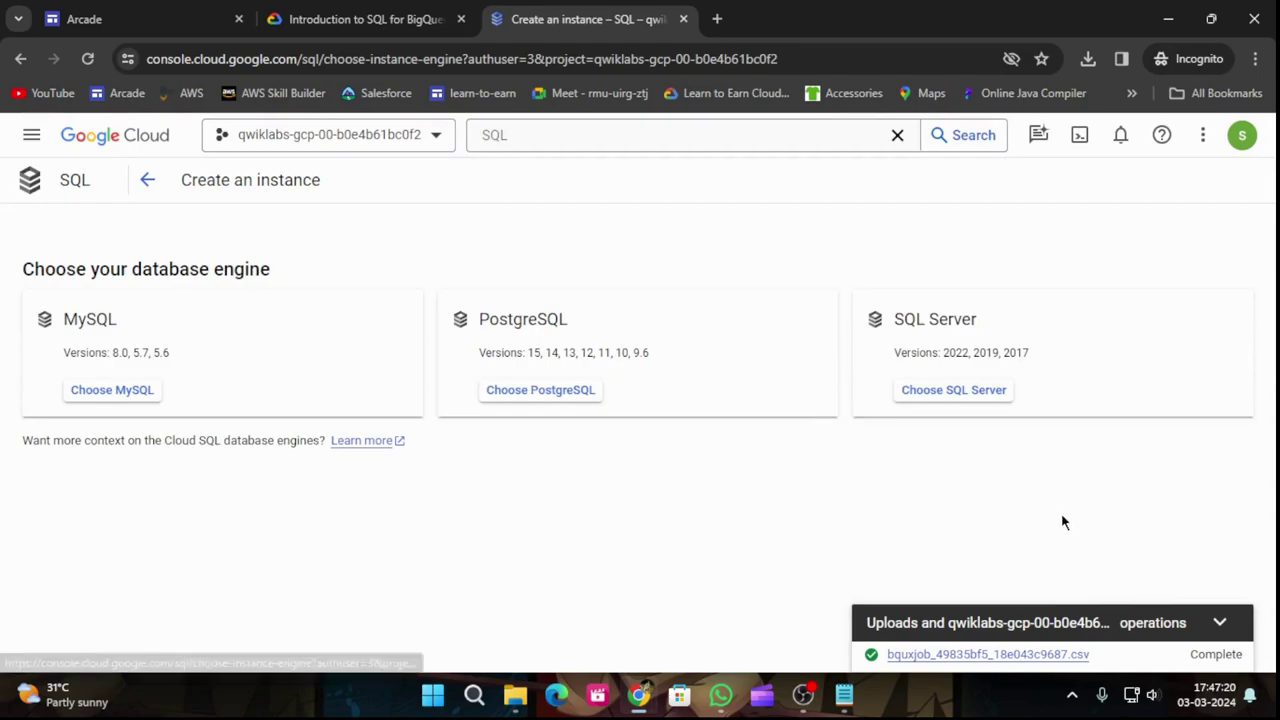
pyautogui.click(105, 394)
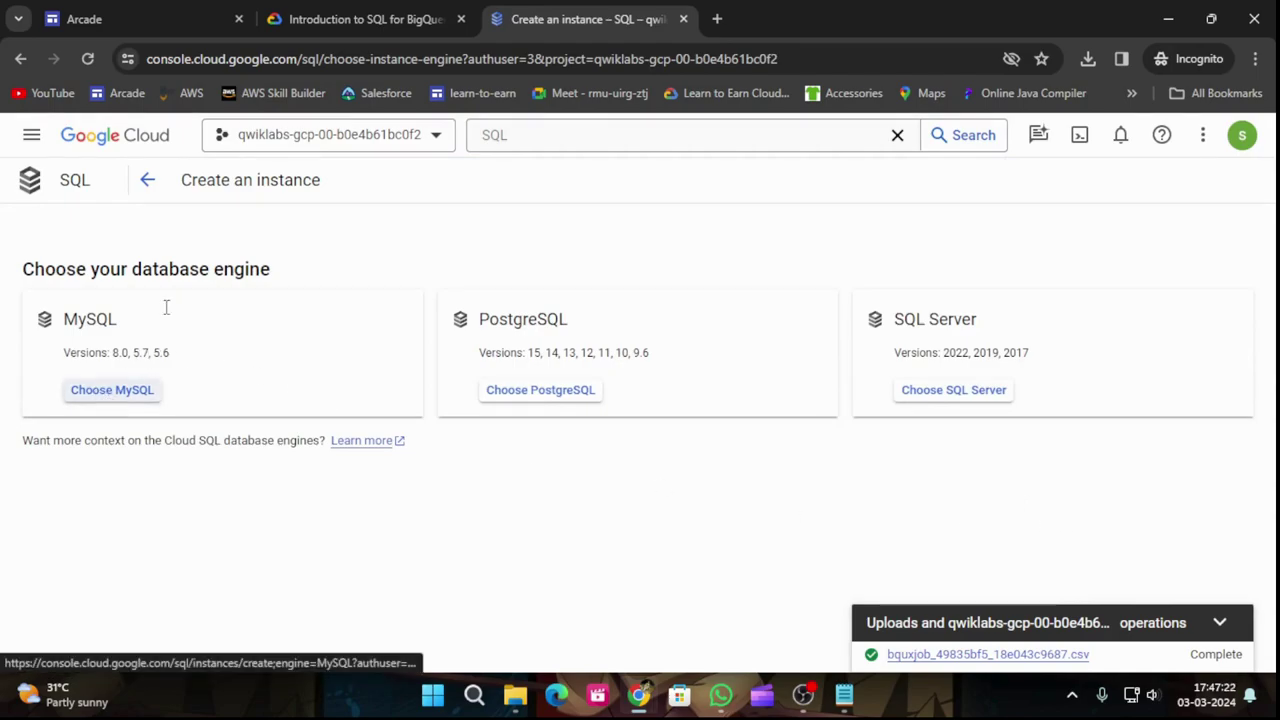
# Step: Set the MySQL instance ID to my-demo, copied from the lab instructions
pyautogui.click(357, 14)
pyautogui.scroll(-1, 790, 440)
pyautogui.moveTo(503, 335); pyautogui.dragTo(572, 335)
pyautogui.hotkey('ctrl', 'c')
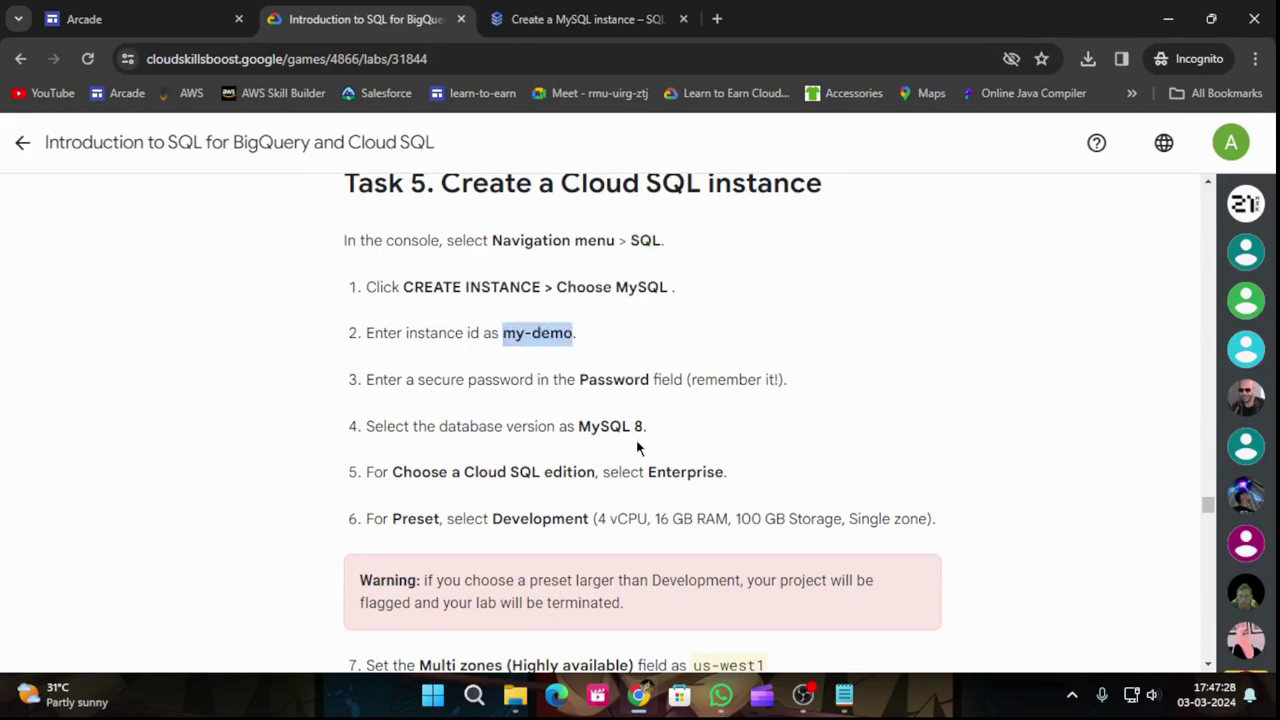
pyautogui.click(587, 19)
pyautogui.click(188, 280)
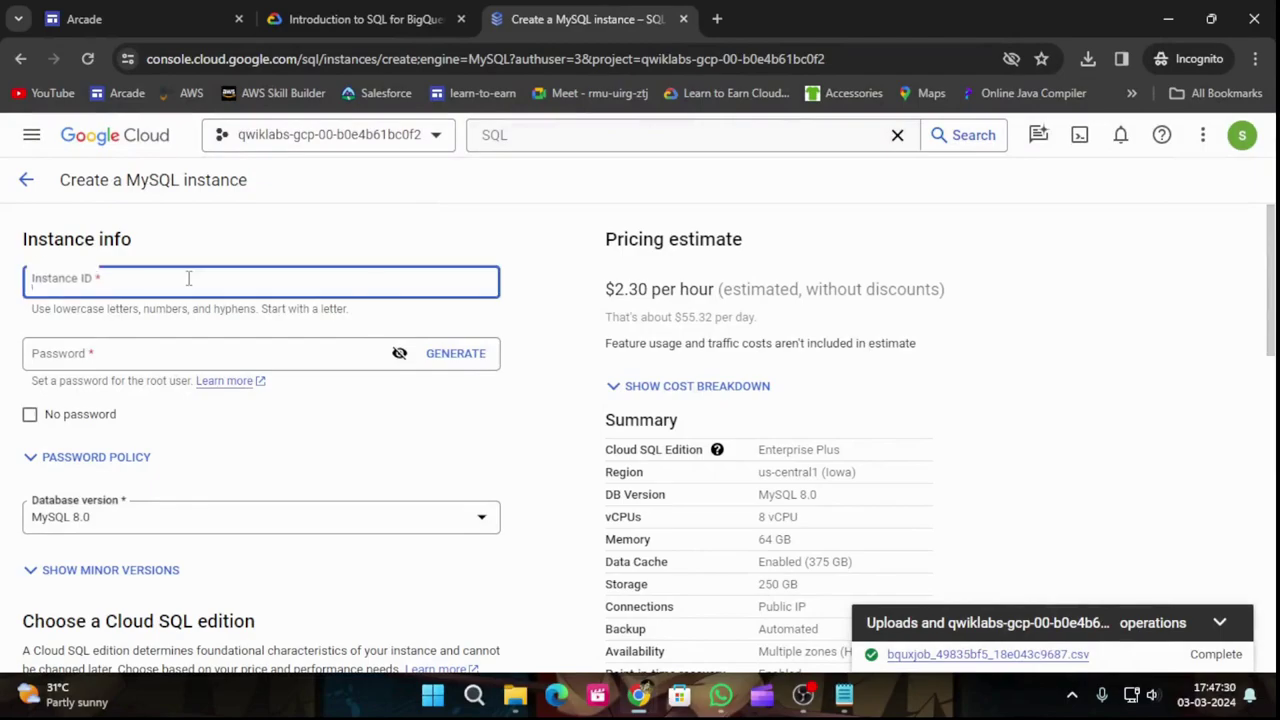
pyautogui.hotkey('ctrl', 'v')
# Step: Review the lab's password instruction and enter the root user's password for the MySQL instance
pyautogui.click(360, 19)
pyautogui.scroll(-2, 744, 339)
pyautogui.scroll(1, 757, 380)
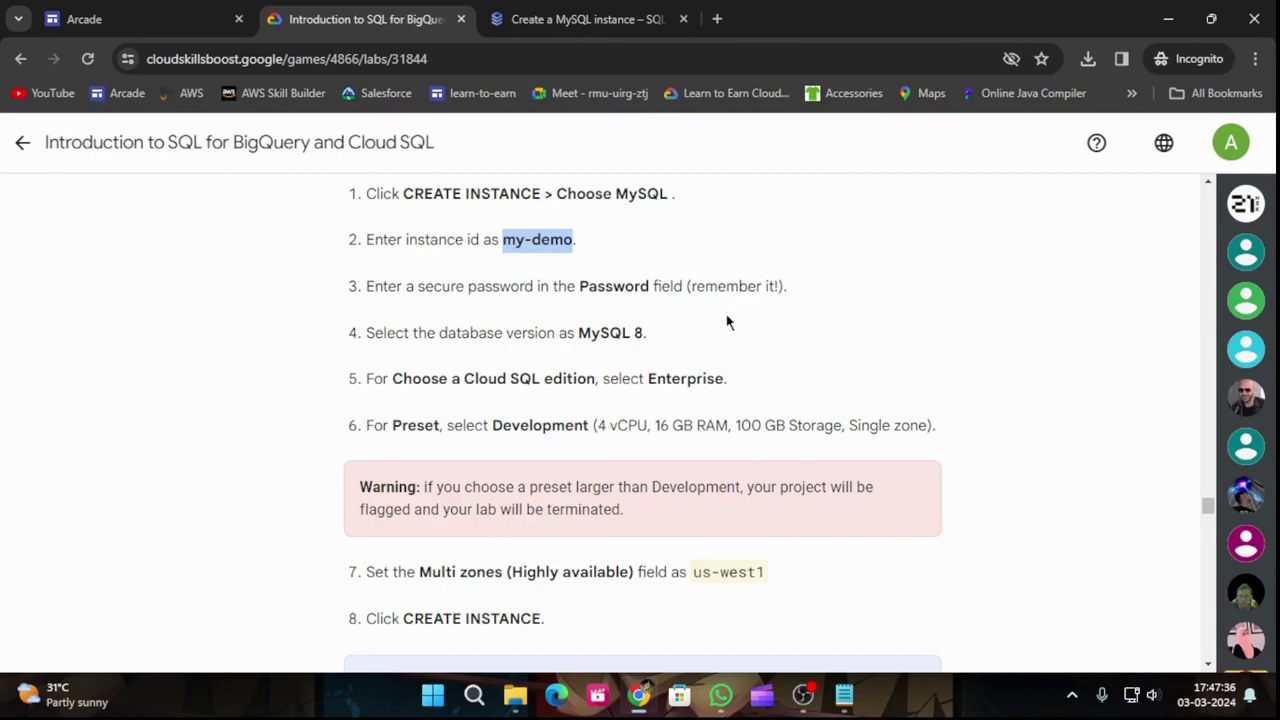
pyautogui.click(580, 17)
pyautogui.click(423, 17)
pyautogui.moveTo(580, 286); pyautogui.dragTo(653, 294)
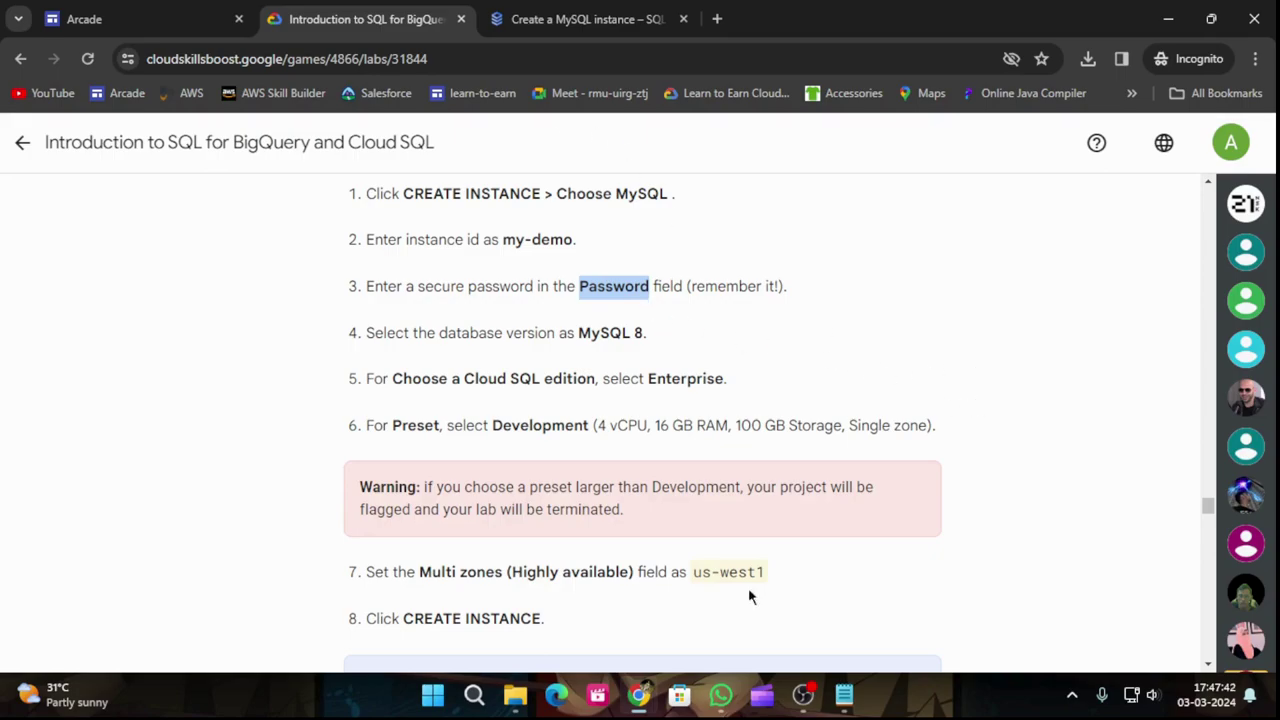
pyautogui.click(585, 19)
pyautogui.click(146, 350)
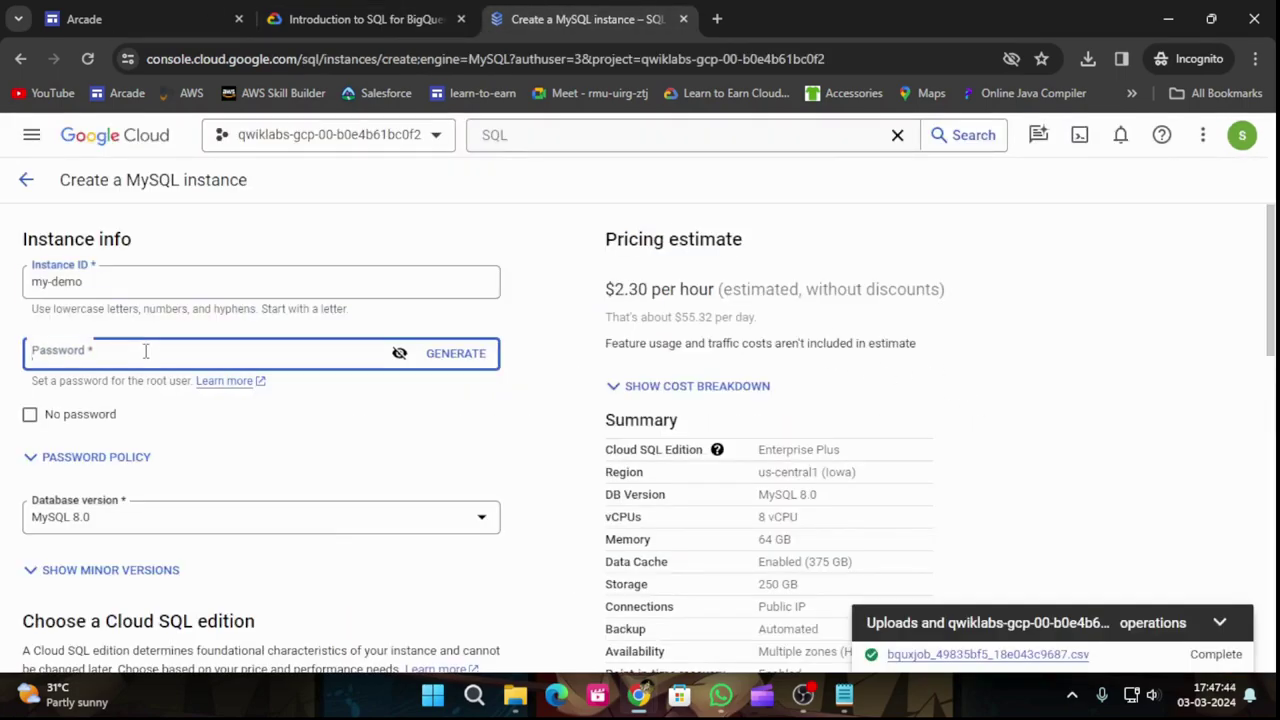
pyautogui.hotkey('ctrl', 'v')
# Step: Review the lab's database version, edition, preset and zone requirements against the MySQL instance form
pyautogui.click(351, 15)
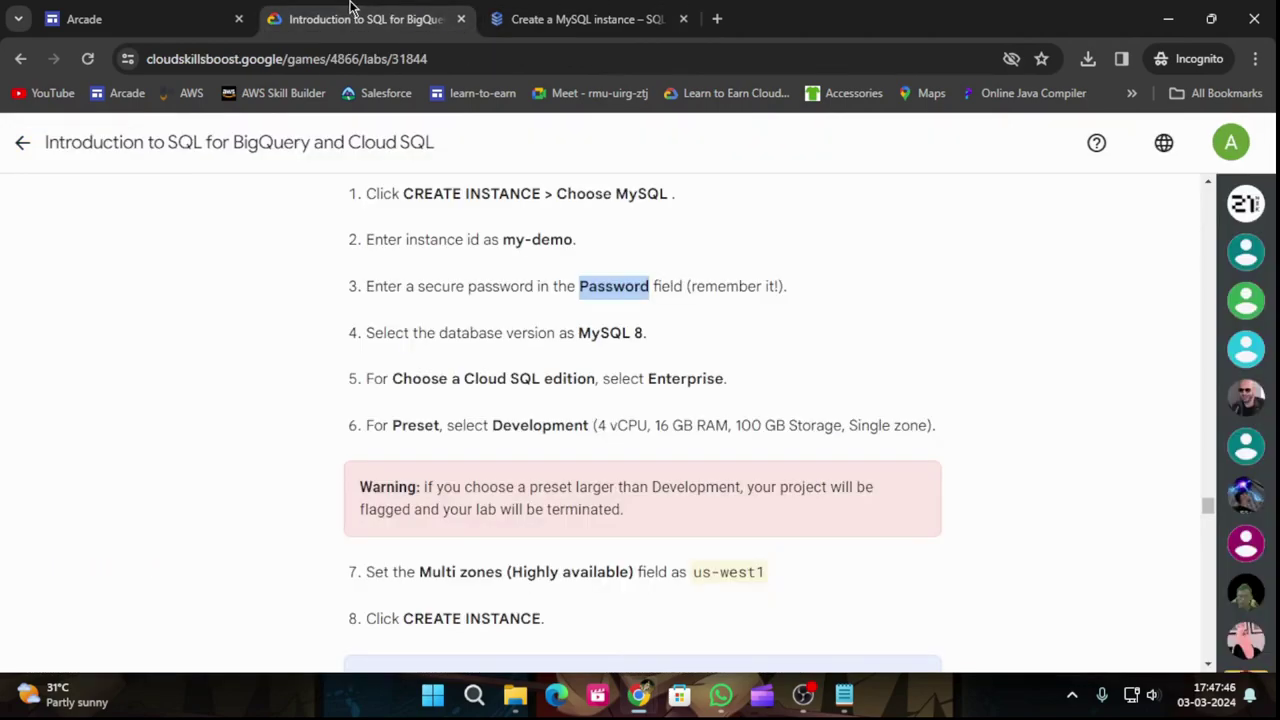
pyautogui.click(558, 31)
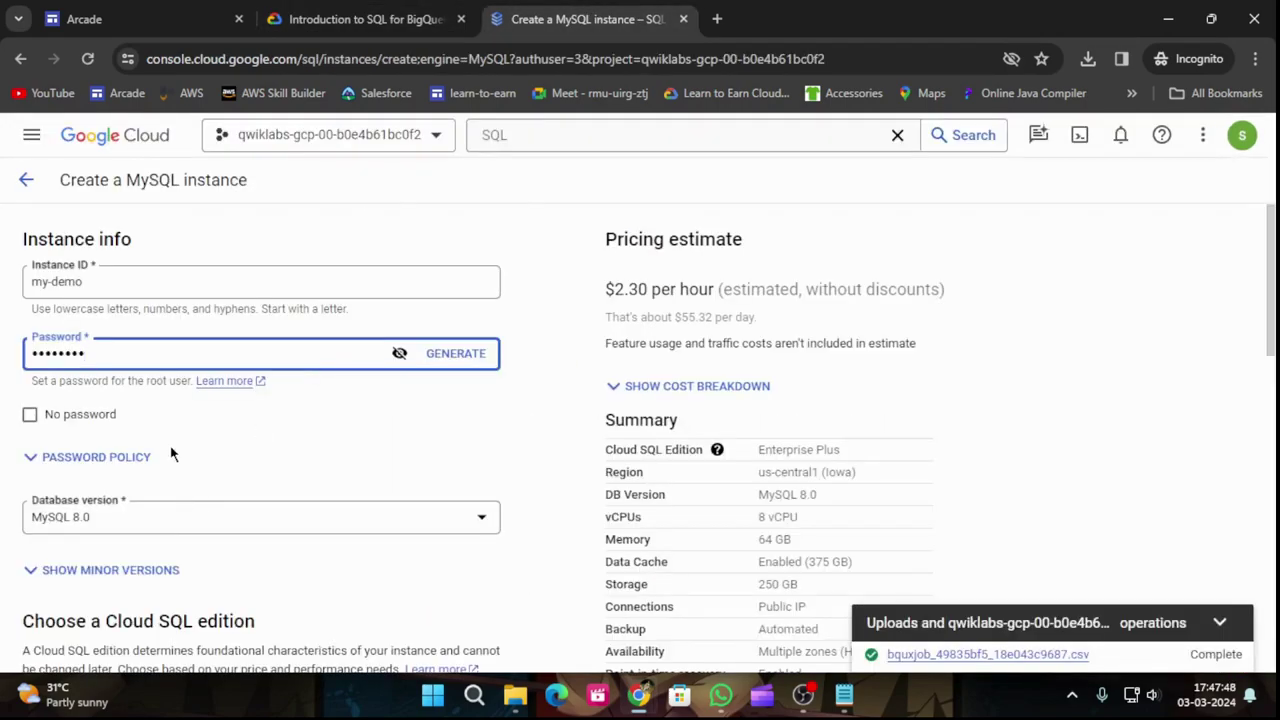
pyautogui.scroll(-1, 170, 453)
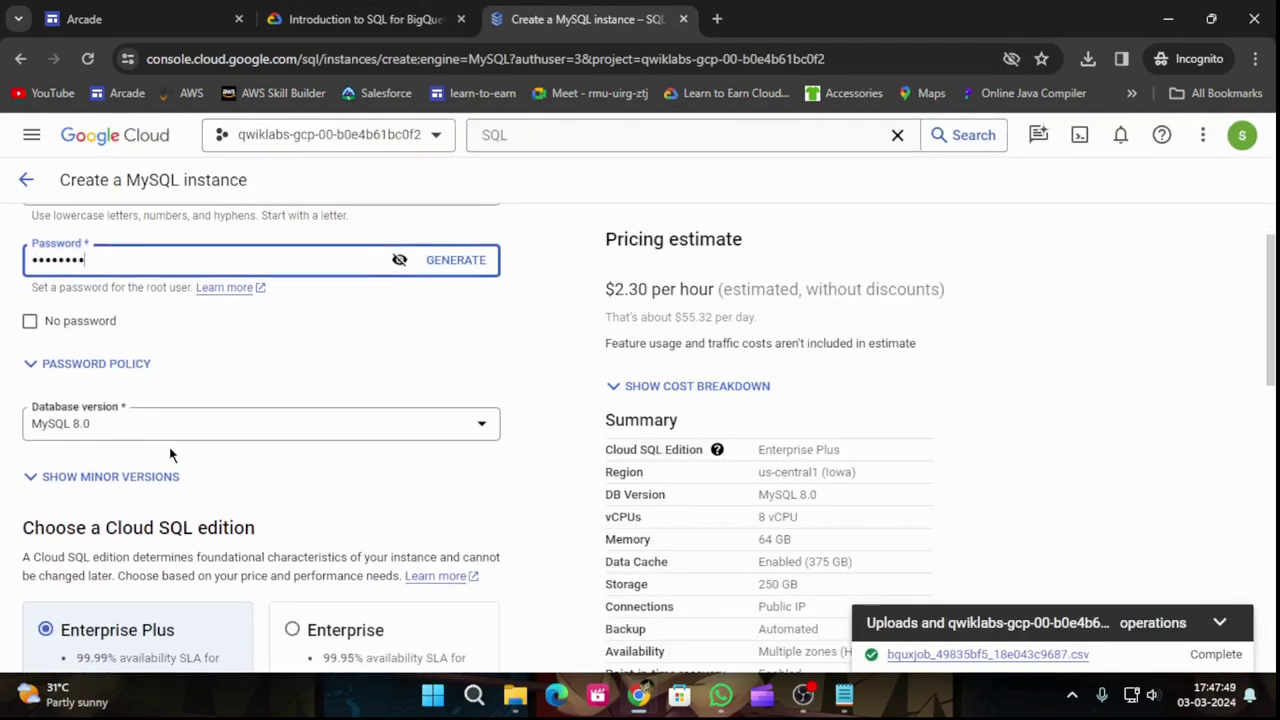
pyautogui.click(370, 14)
pyautogui.scroll(-1, 540, 361)
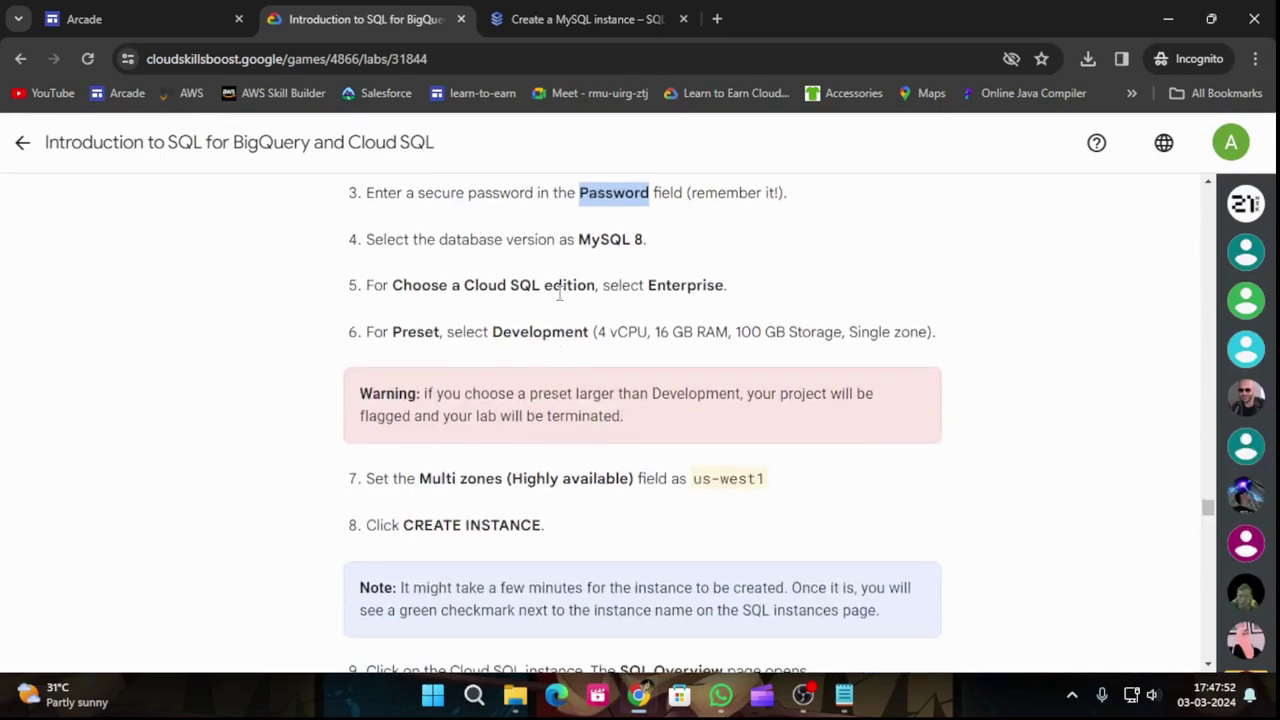
pyautogui.scroll(-1, 653, 305)
pyautogui.click(520, 18)
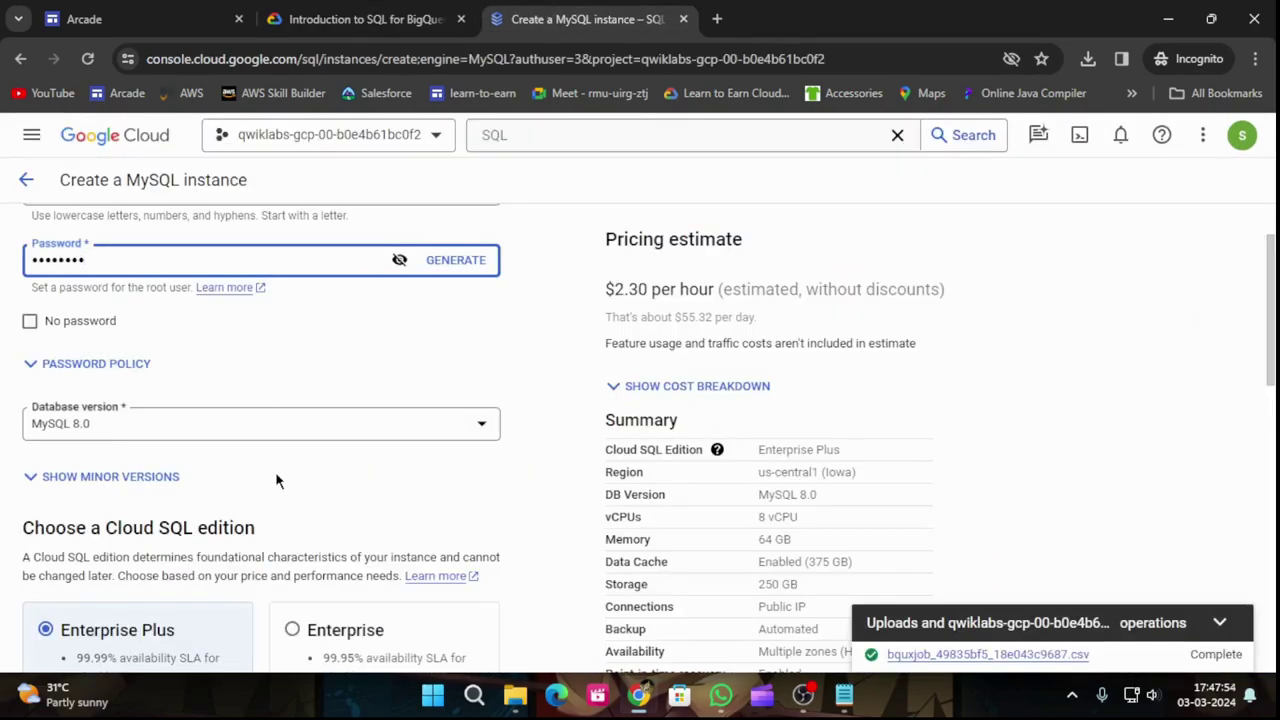
# Step: Choose the Enterprise edition and the Development preset for the MySQL instance, following the lab instructions
pyautogui.scroll(-3, 280, 478)
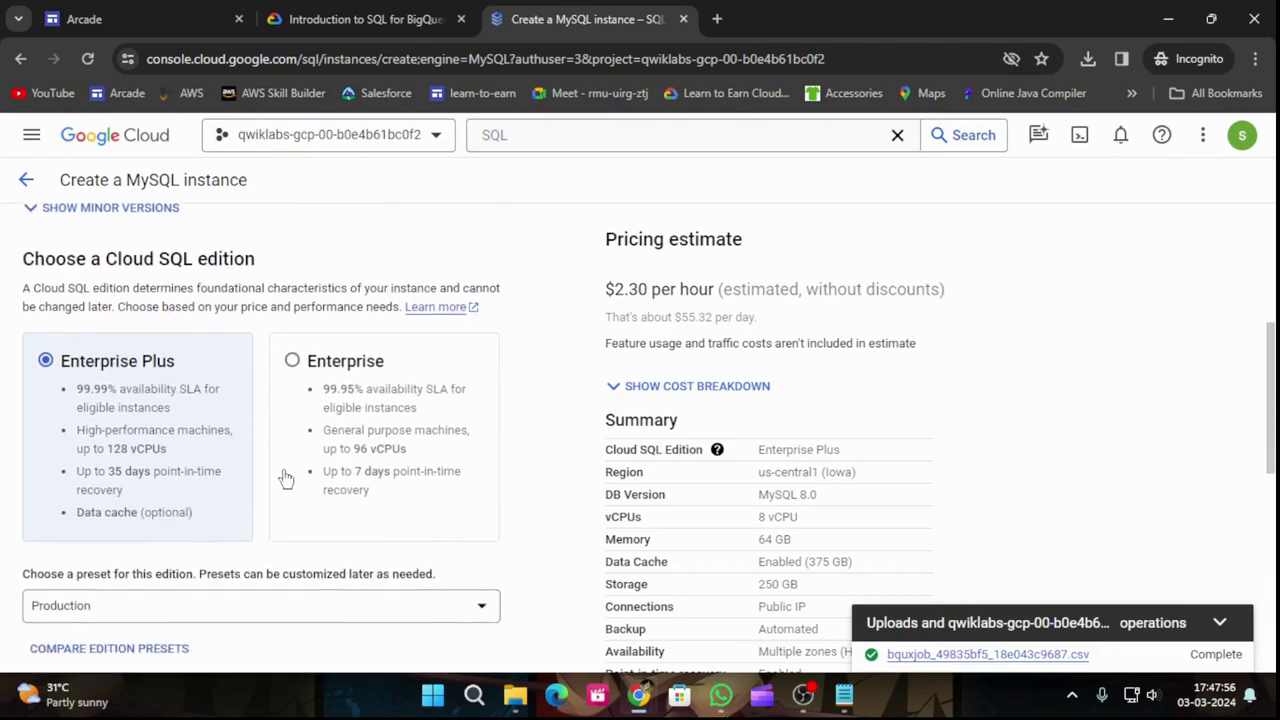
pyautogui.click(292, 350)
pyautogui.click(365, 19)
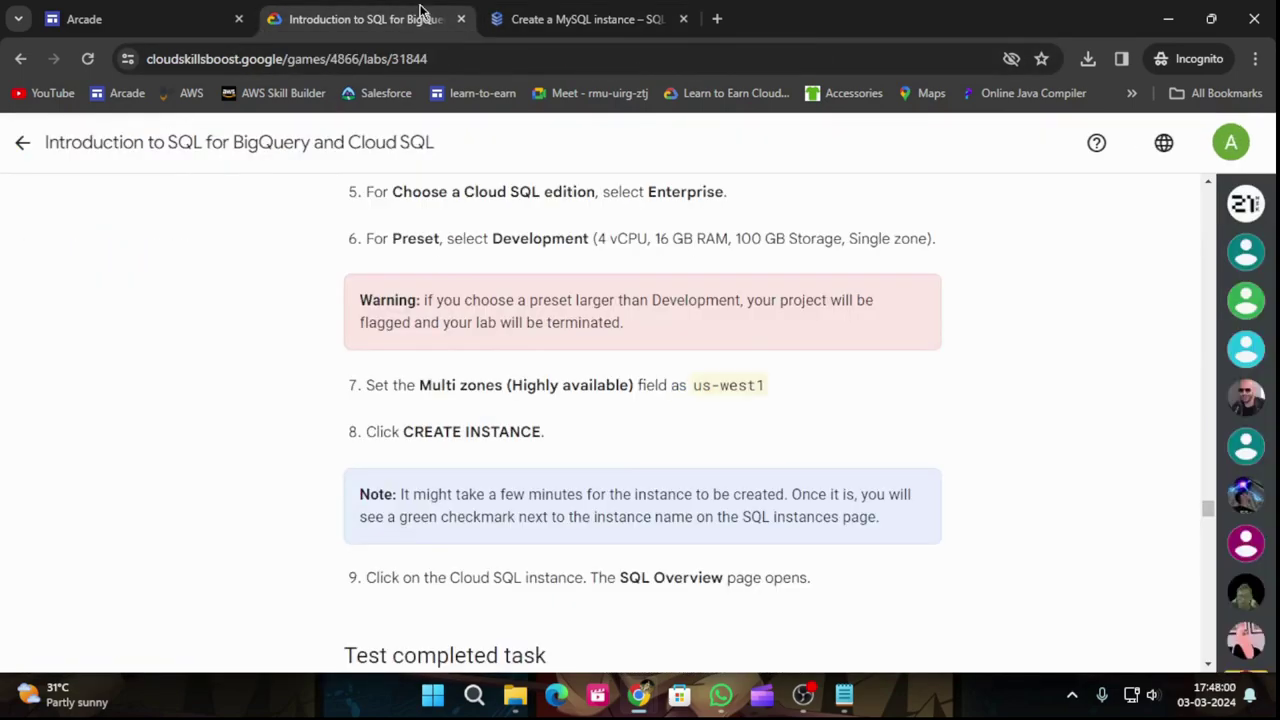
pyautogui.scroll(1, 783, 364)
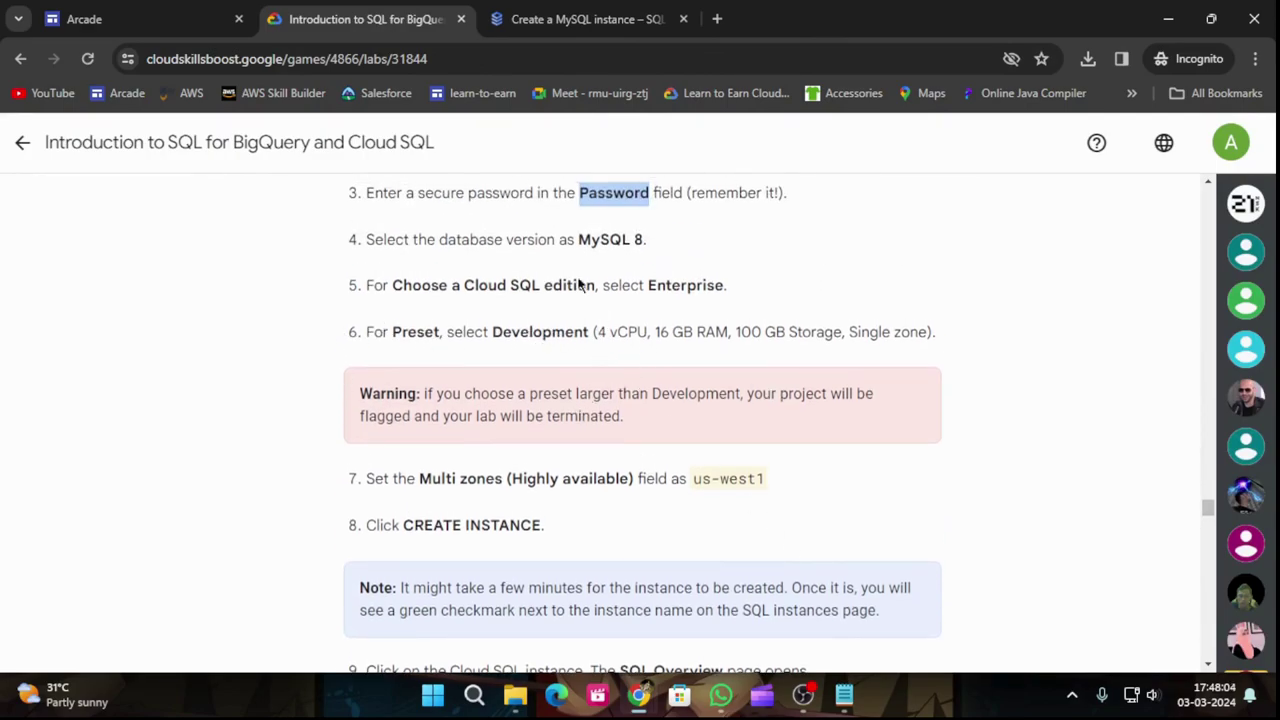
pyautogui.click(575, 19)
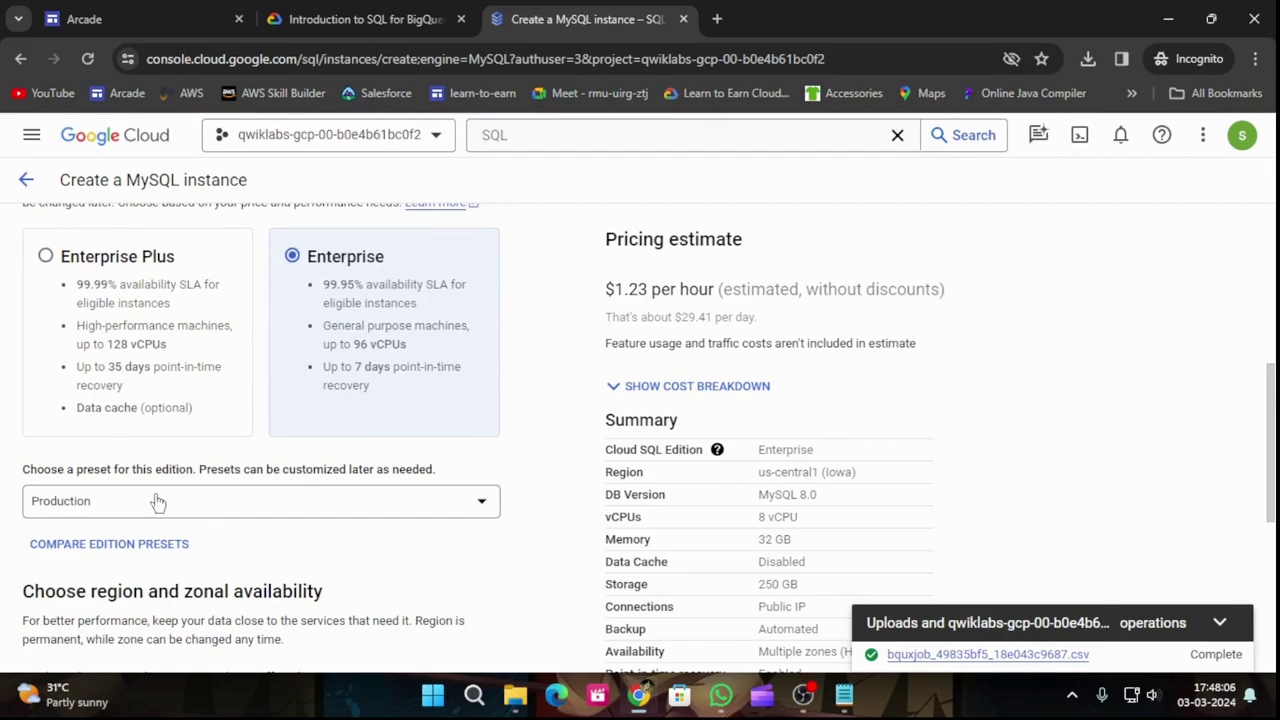
pyautogui.click(154, 501)
pyautogui.click(185, 585)
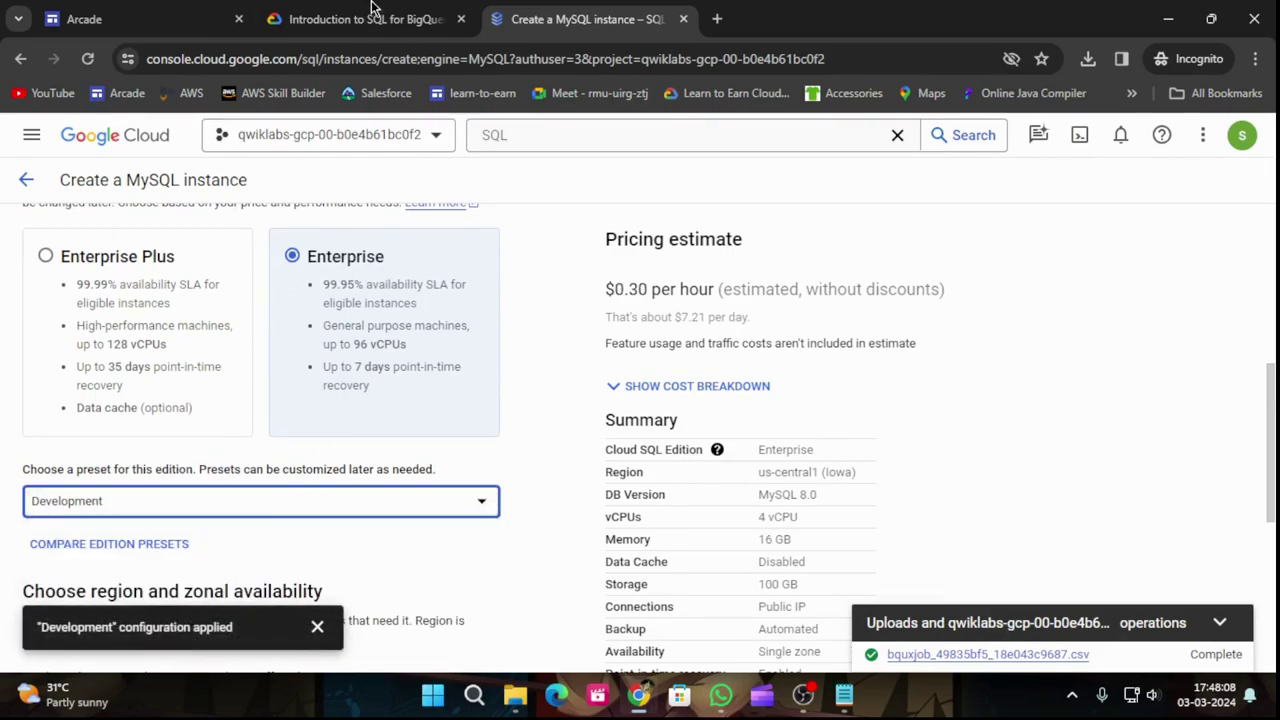
# Step: Set the MySQL instance's region to us-west1 (Oregon), as given in the lab instructions
pyautogui.click(368, 16)
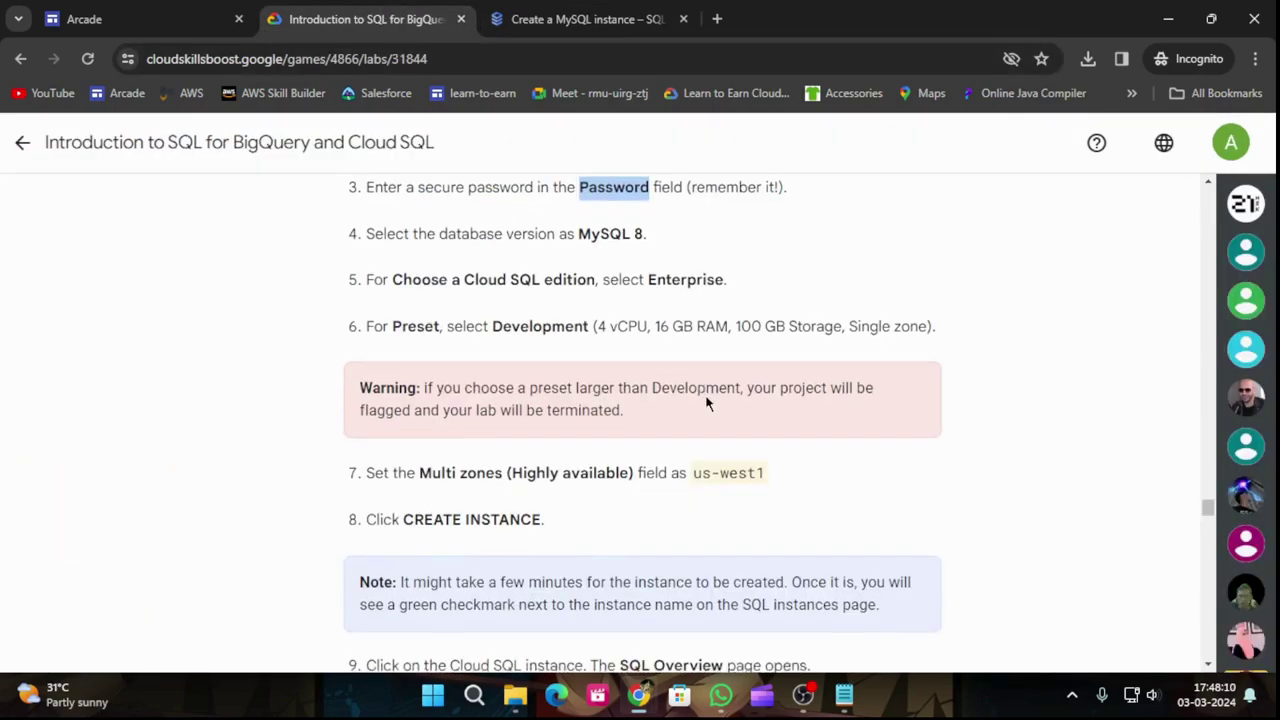
pyautogui.scroll(-2, 705, 394)
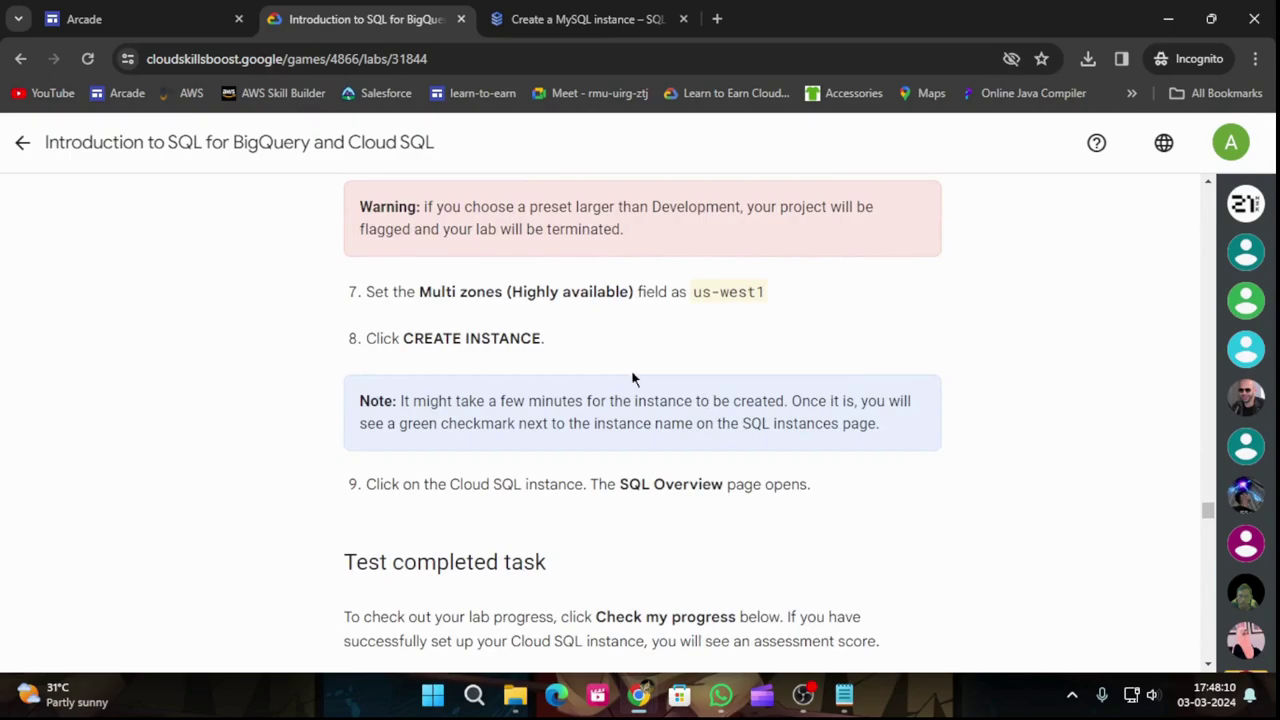
pyautogui.click(594, 17)
pyautogui.scroll(-3, 400, 380)
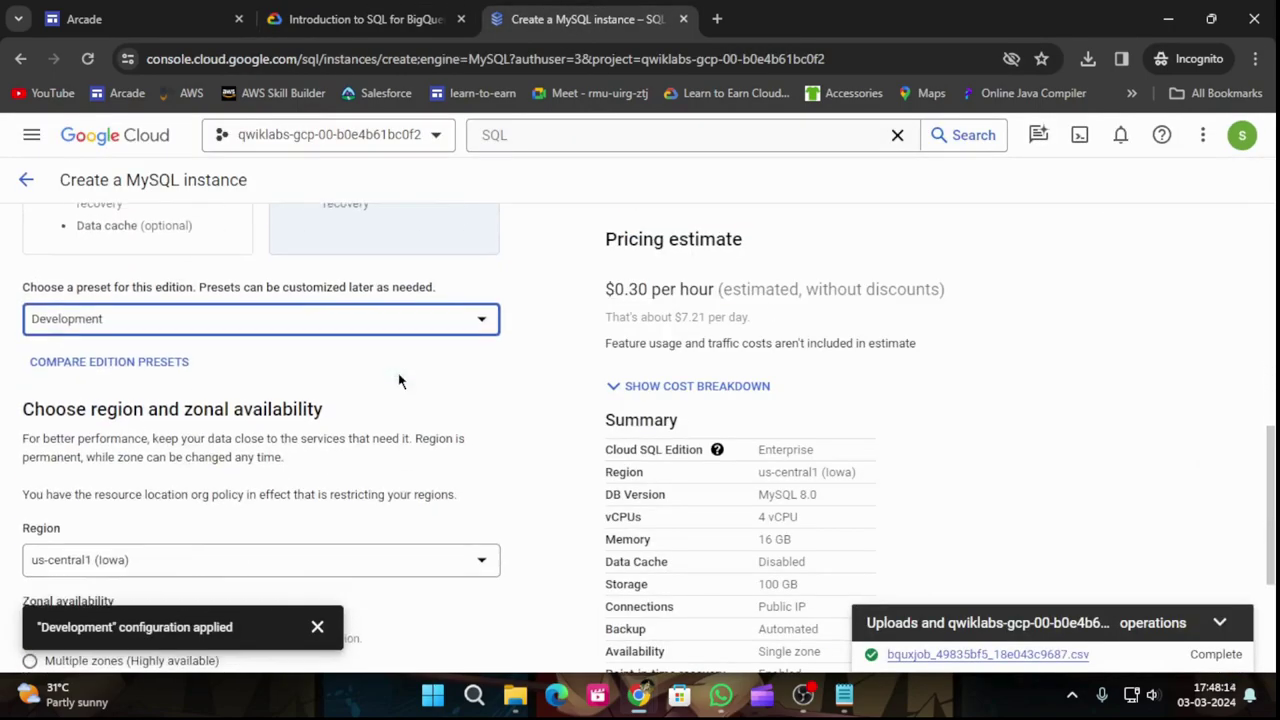
pyautogui.click(211, 461)
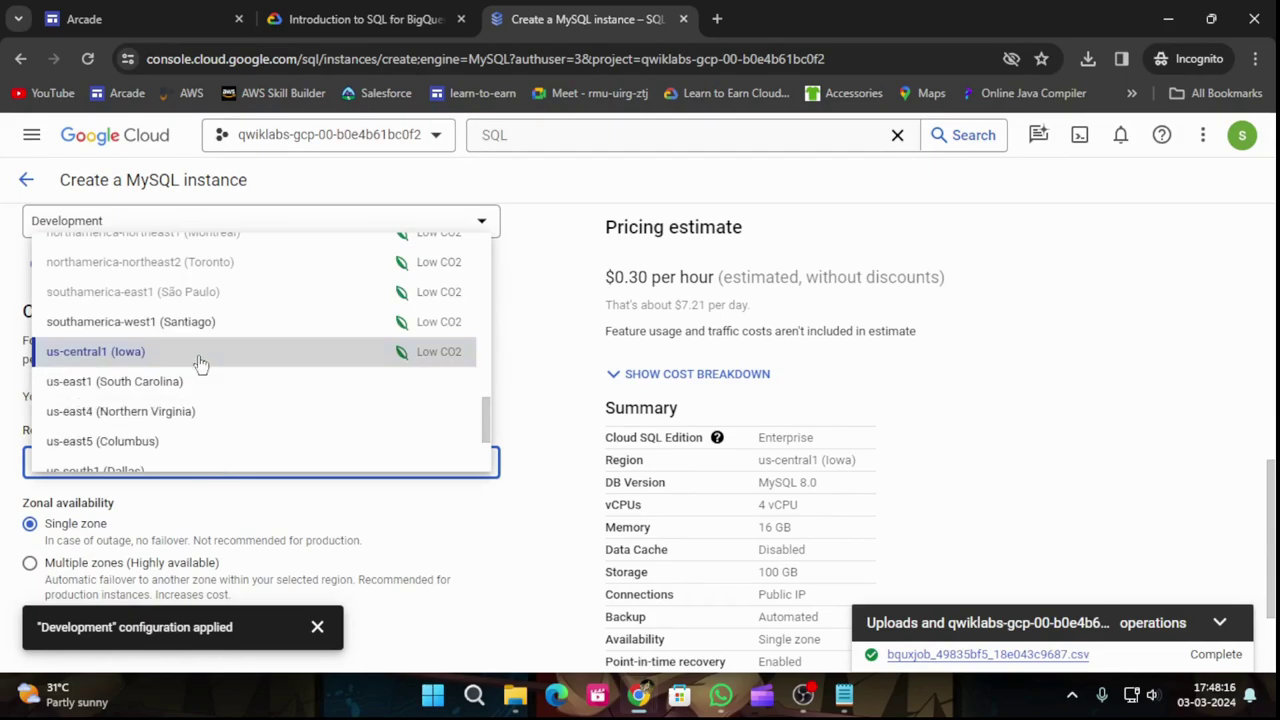
pyautogui.scroll(-2, 195, 365)
pyautogui.click(116, 408)
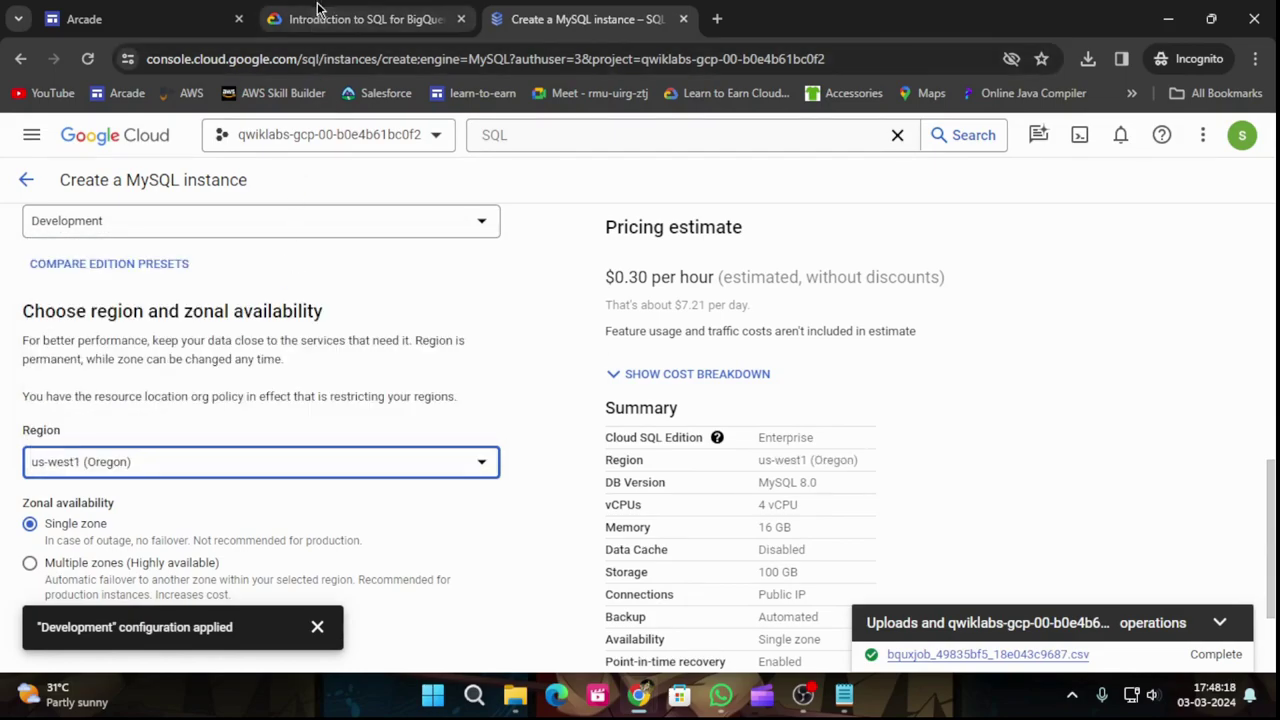
# Step: Check the lab's remaining creation instructions, dismiss the preset notice and create the MySQL instance
pyautogui.click(315, 17)
pyautogui.scroll(-1, 601, 372)
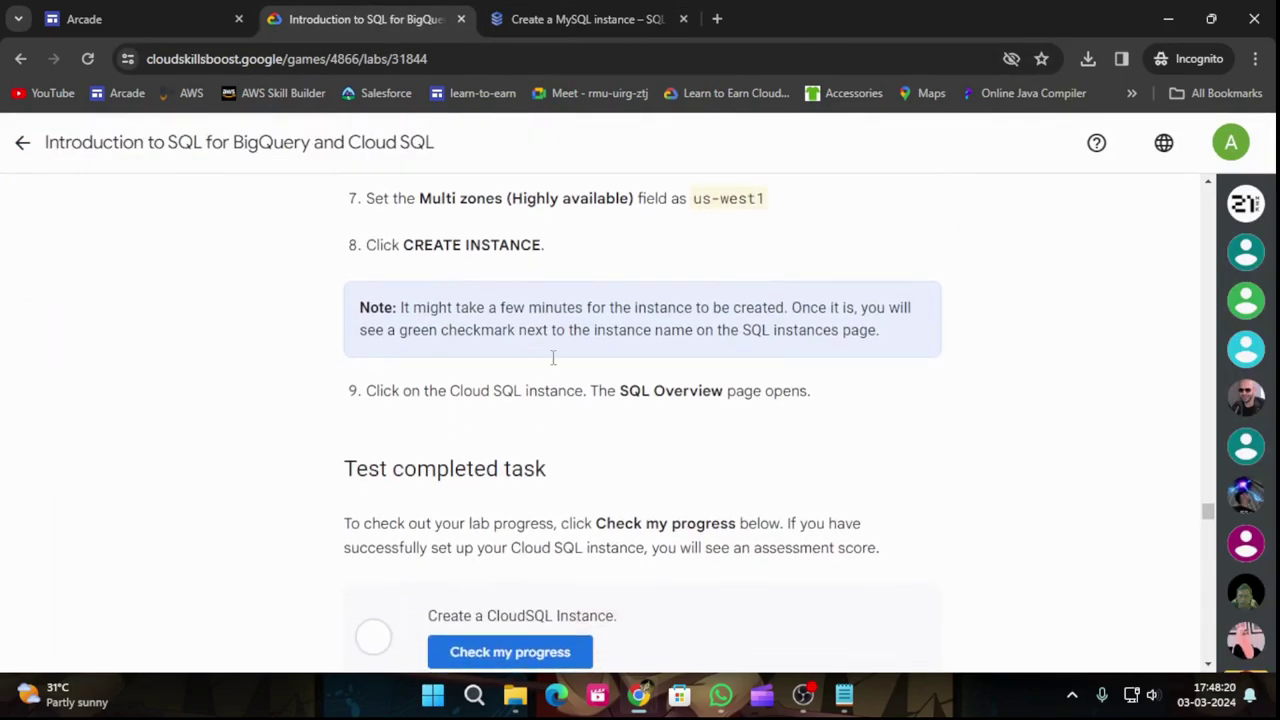
pyautogui.click(585, 19)
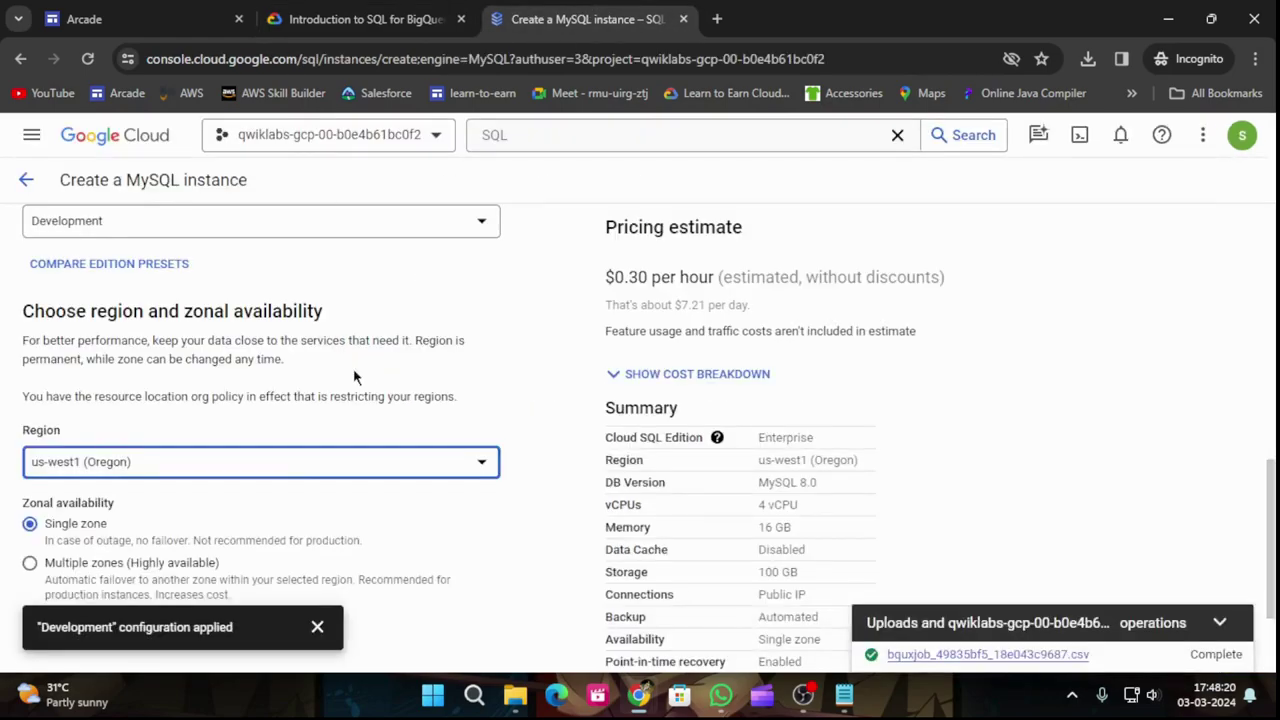
pyautogui.click(317, 627)
pyautogui.scroll(-2, 394, 490)
pyautogui.click(88, 634)
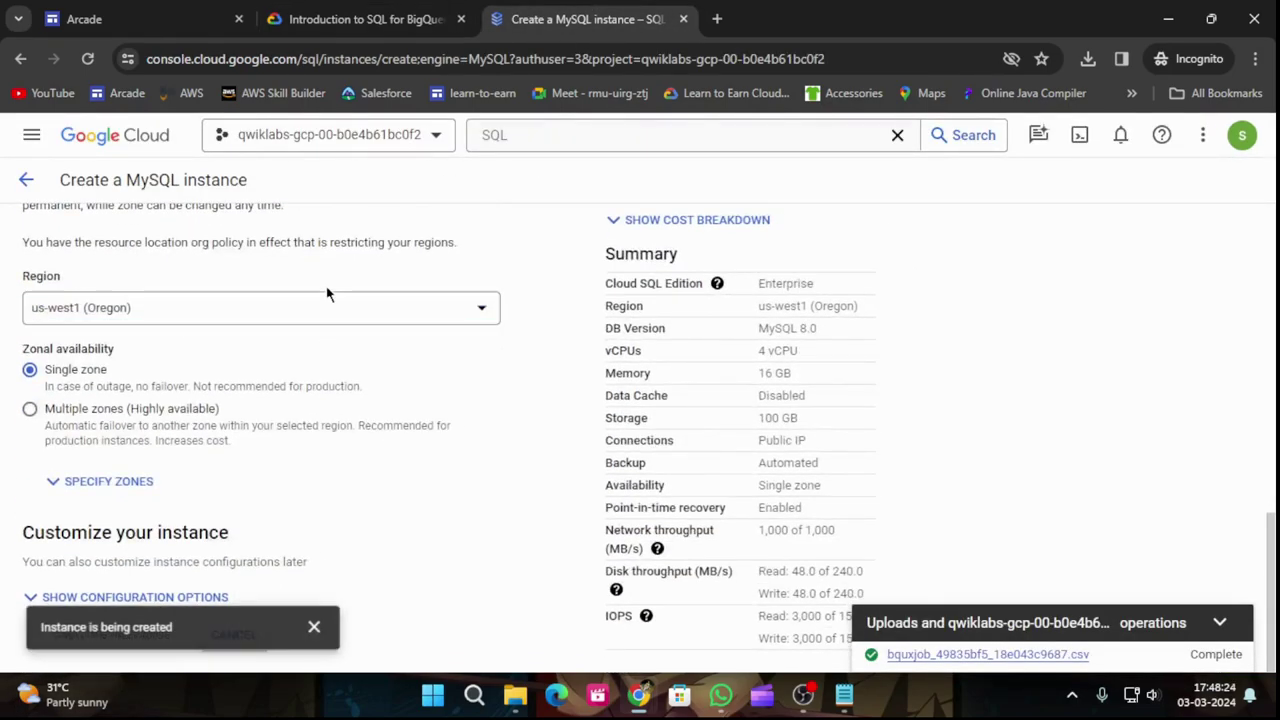
# Step: Check the lab progress for the Create a CloudSQL Instance task
pyautogui.click(355, 12)
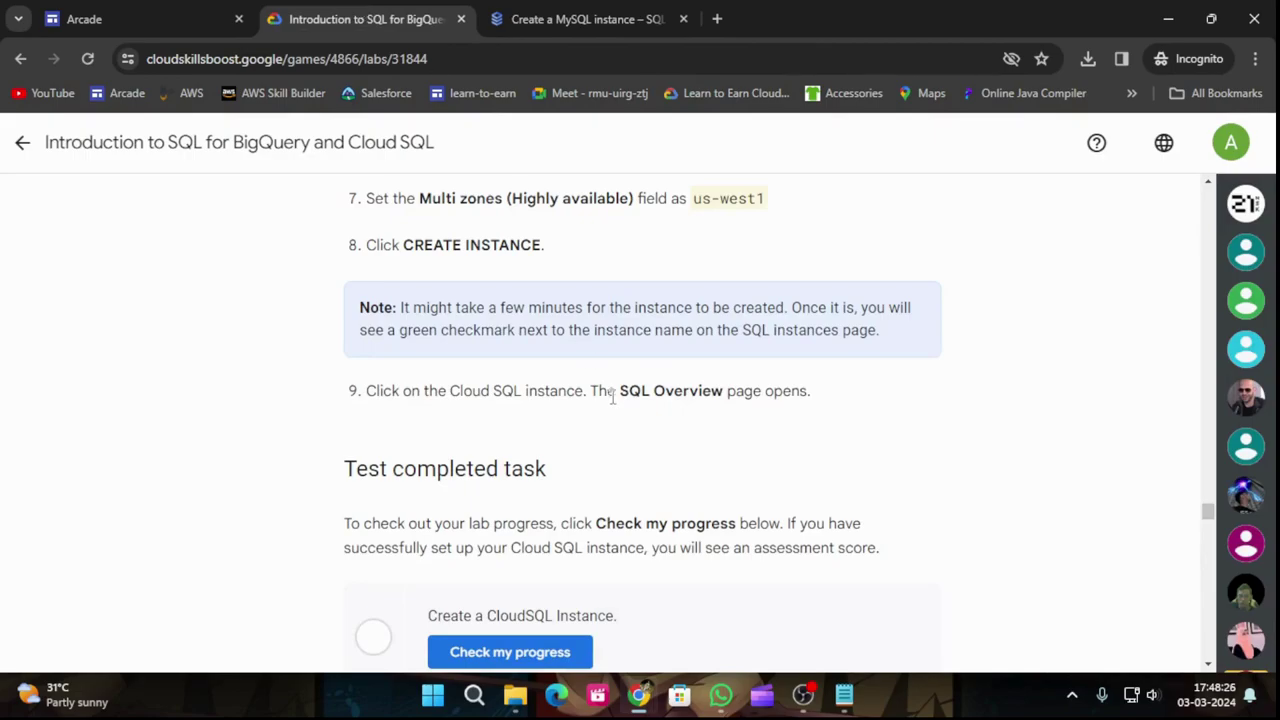
pyautogui.scroll(-2, 610, 397)
pyautogui.click(555, 463)
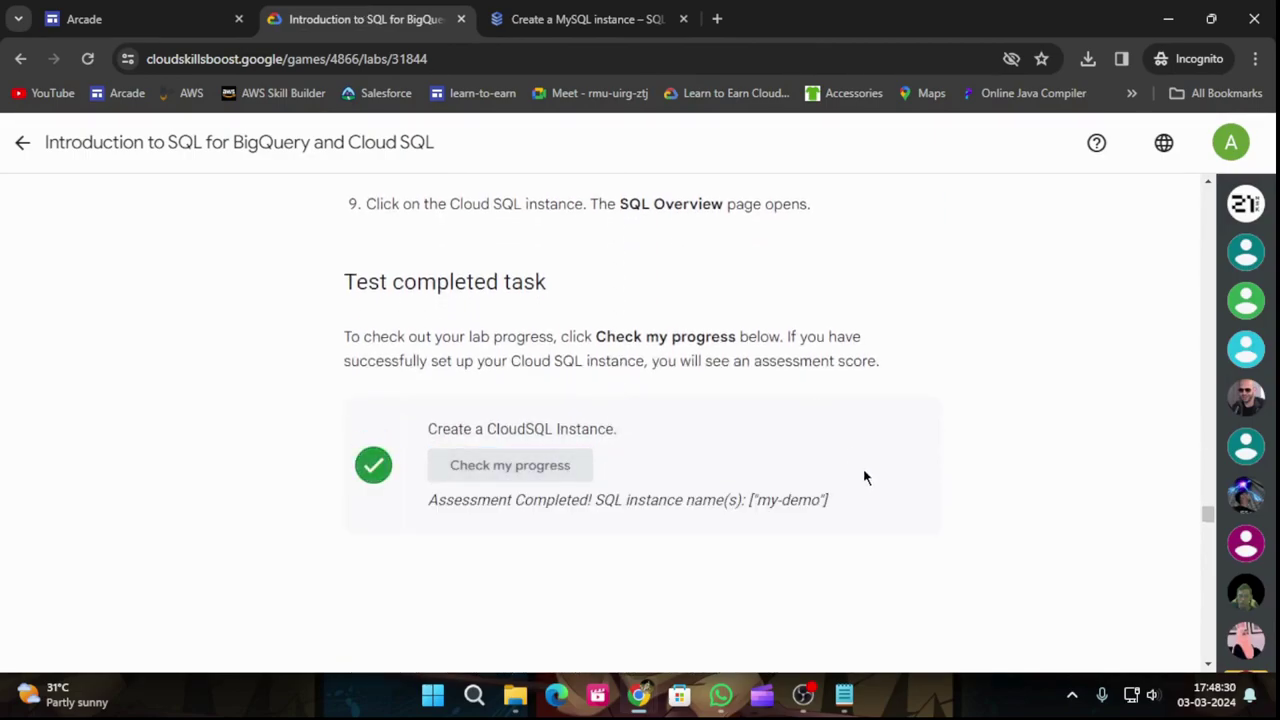
# Step: Copy the Task 6 project ID commands from the lab, return to the my-demo overview and dismiss the instance creation notice
pyautogui.scroll(-4, 880, 476)
pyautogui.scroll(-3, 880, 480)
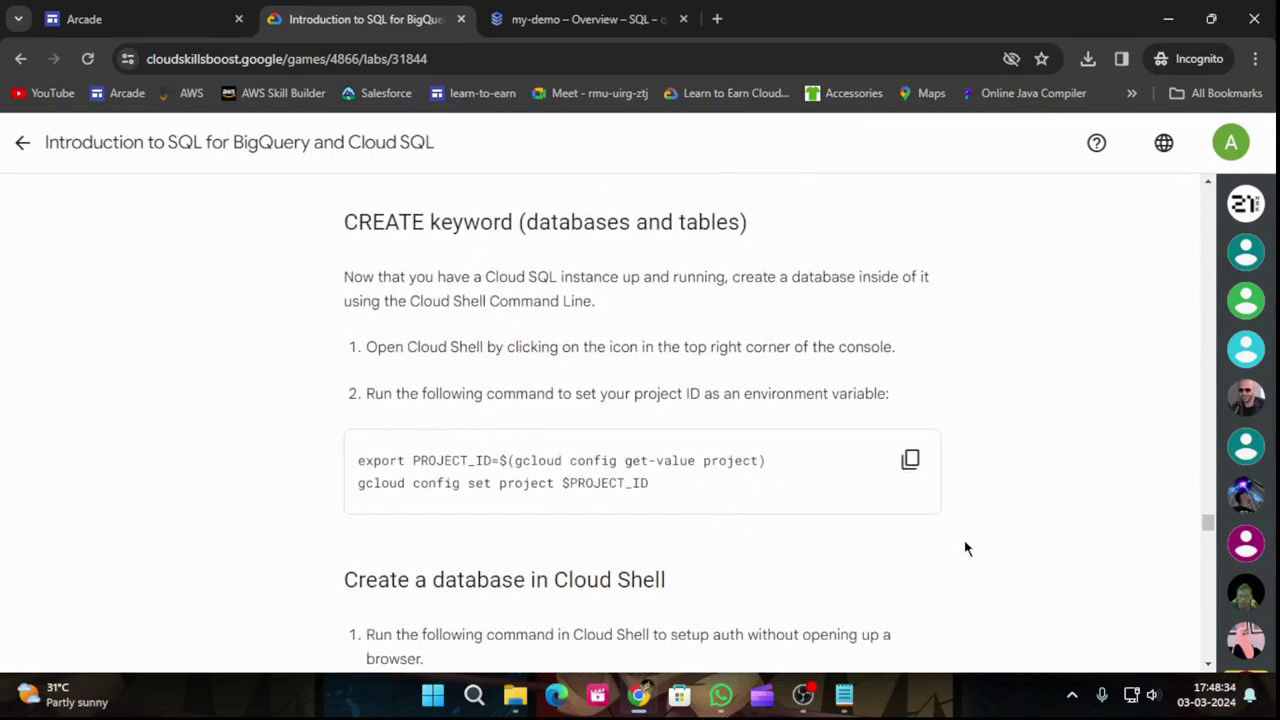
pyautogui.click(910, 460)
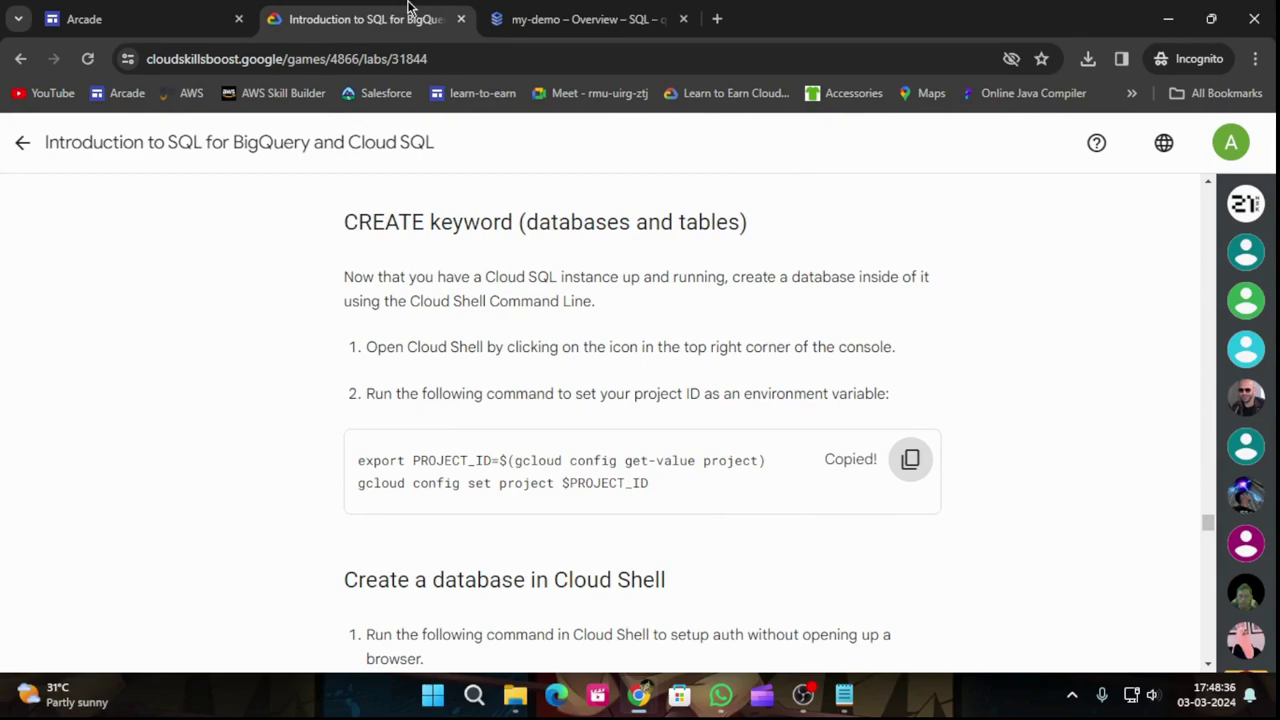
pyautogui.click(585, 19)
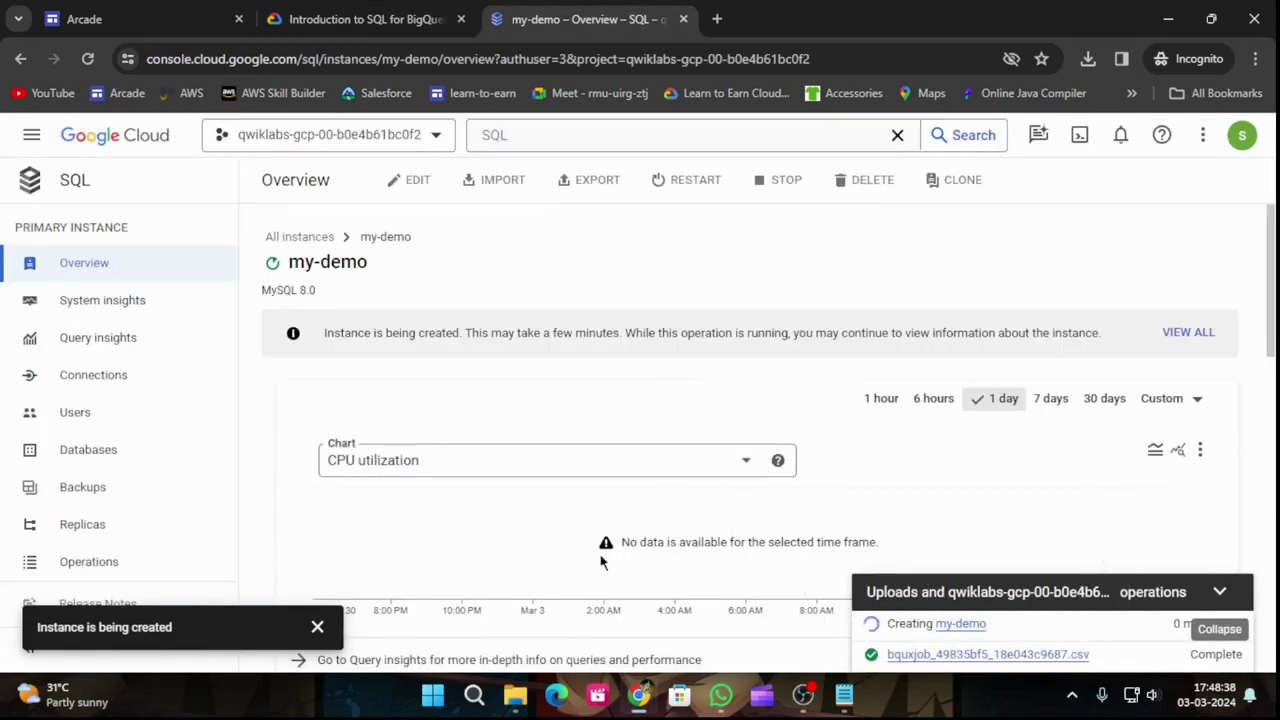
pyautogui.click(317, 627)
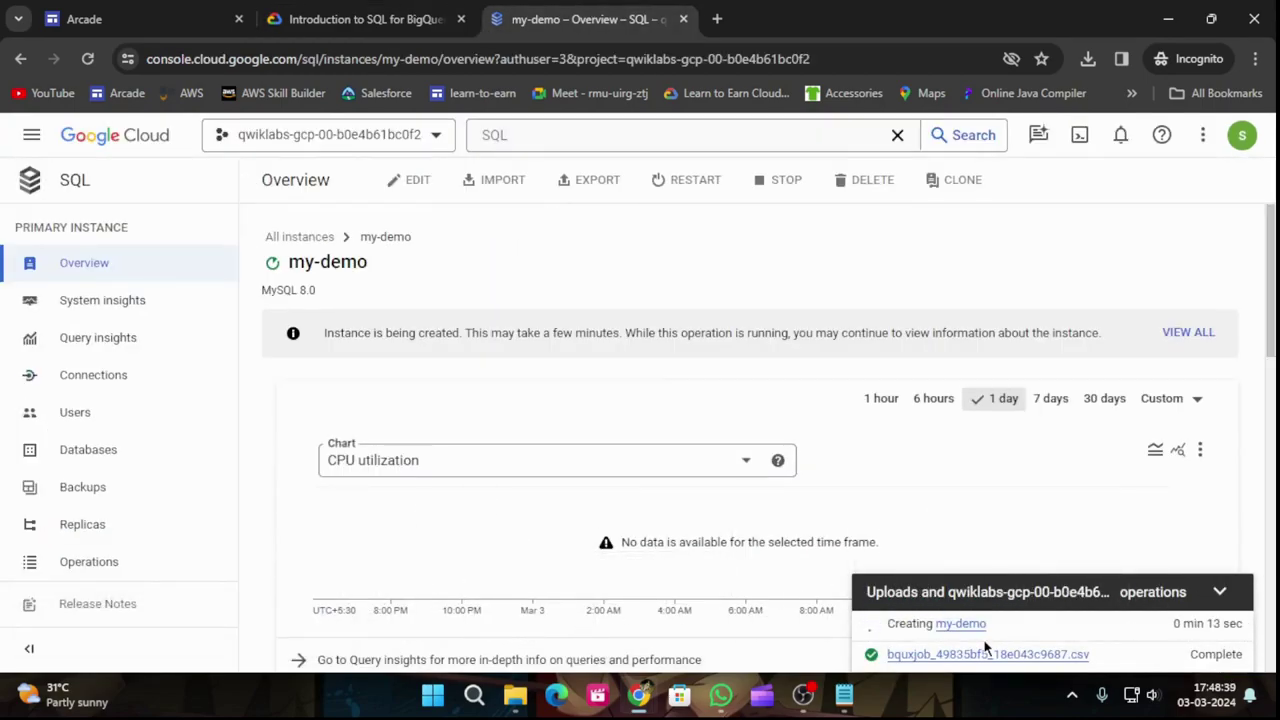
# Step: Open Cloud Shell on the my-demo overview, reload the page during the connection, and dismiss the session details tip
pyautogui.click(695, 180)
pyautogui.click(890, 180)
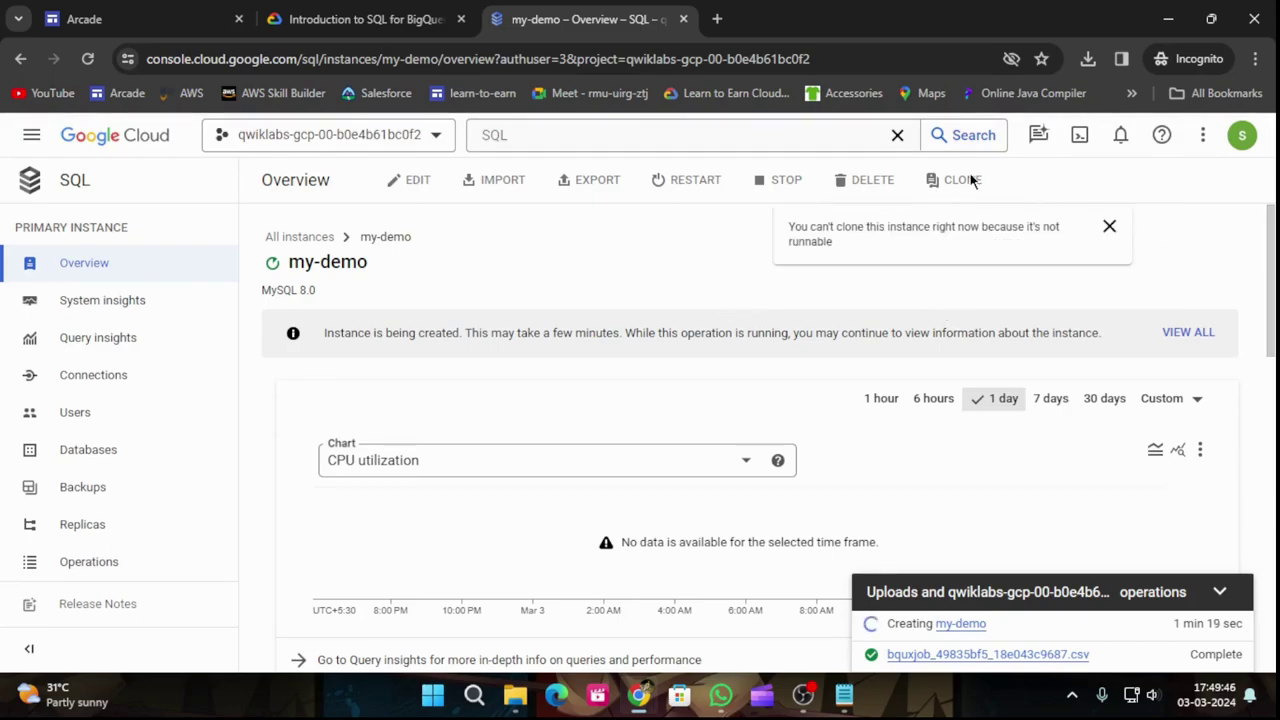
pyautogui.click(1080, 137)
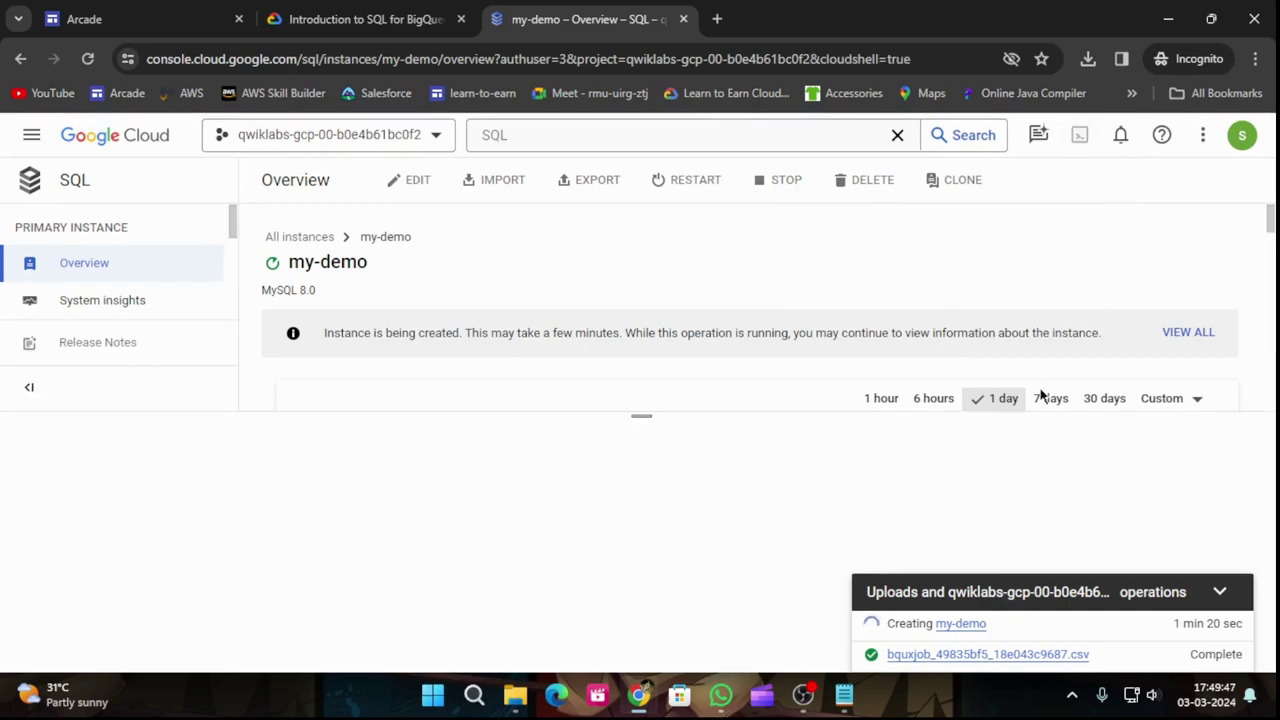
pyautogui.click(1219, 593)
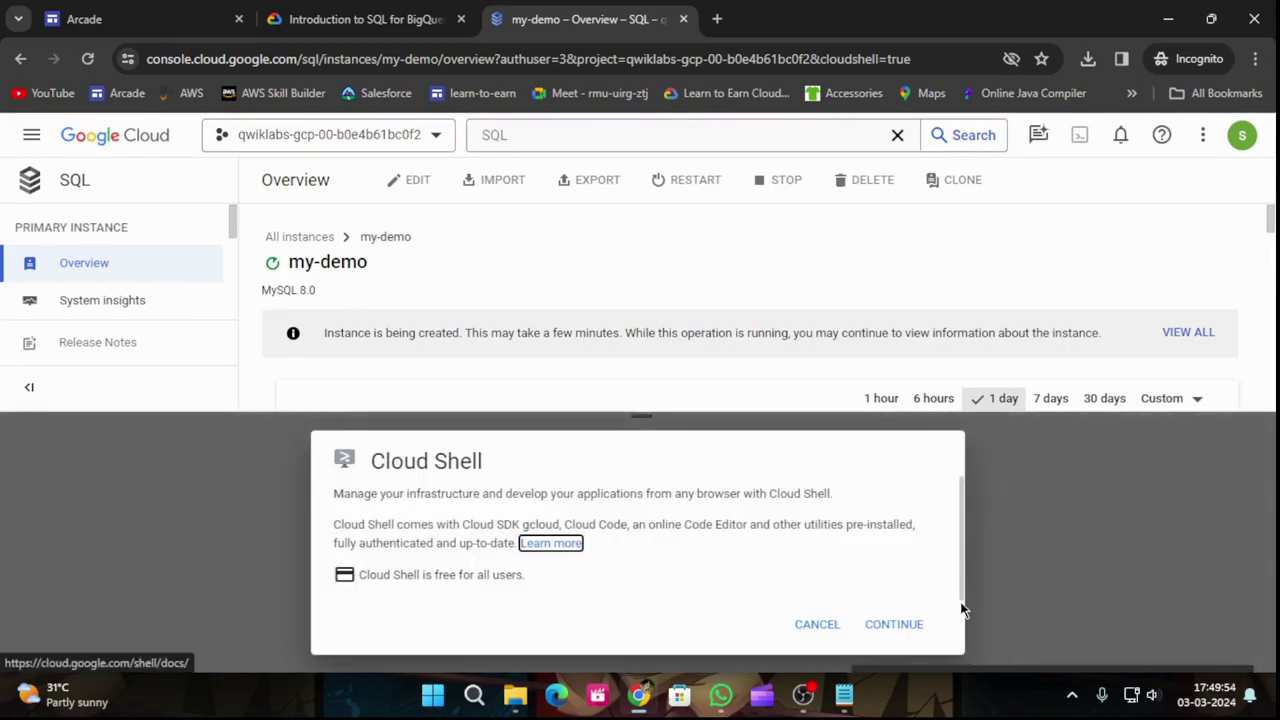
pyautogui.click(914, 628)
pyautogui.moveTo(642, 424); pyautogui.dragTo(690, 632)
pyautogui.click(90, 58)
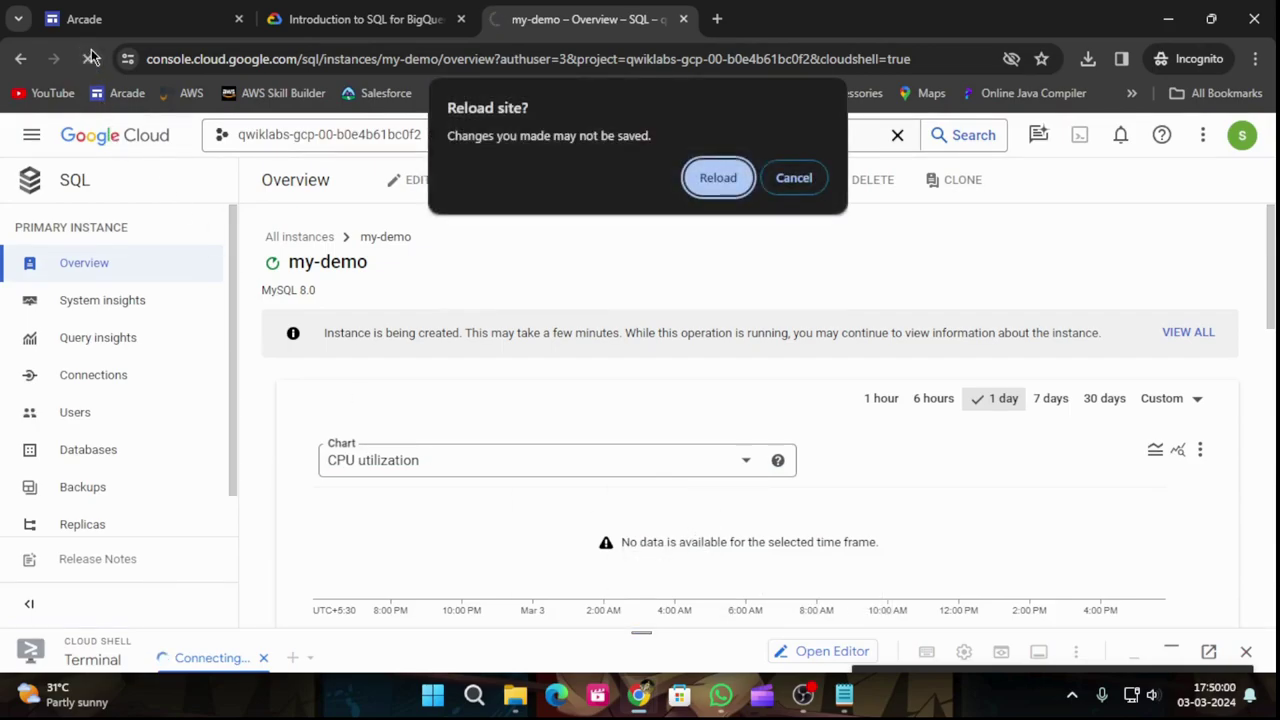
pyautogui.click(718, 180)
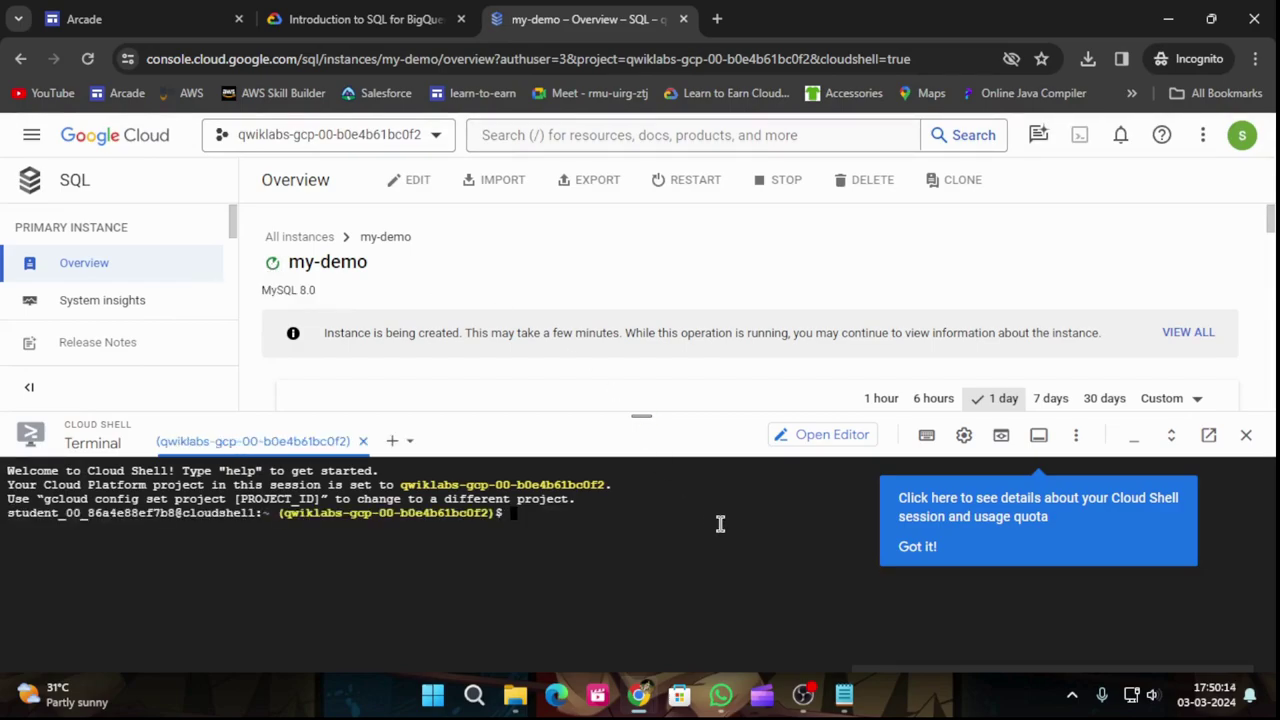
pyautogui.click(933, 545)
# Step: Run the lab's commands that export PROJECT_ID and set the gcloud project in Cloud Shell, and authorize Cloud Shell
pyautogui.click(365, 19)
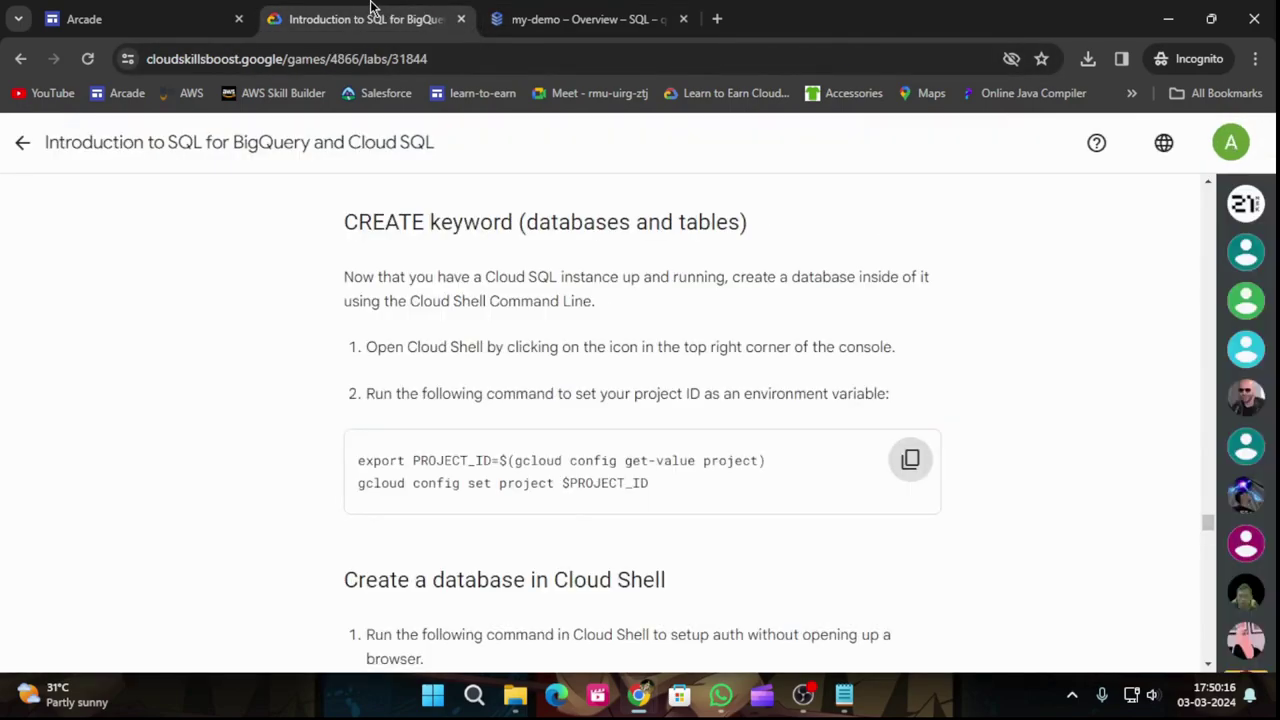
pyautogui.scroll(1, 379, 401)
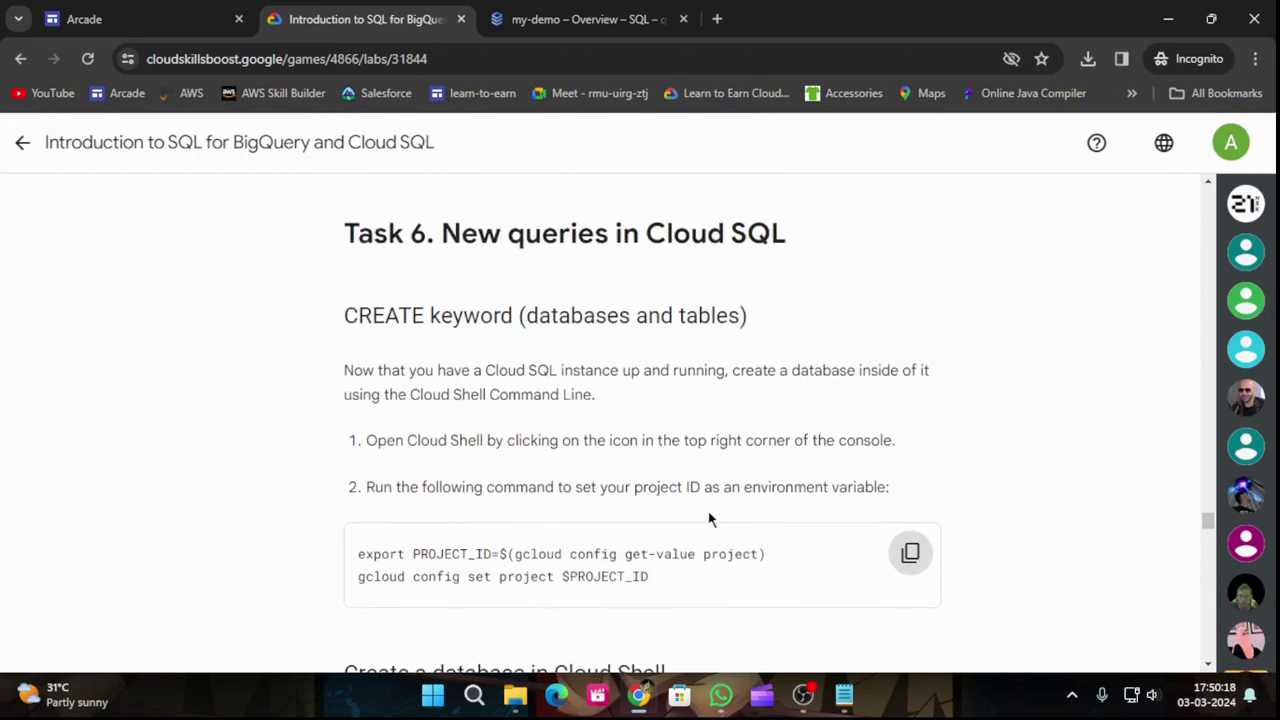
pyautogui.click(910, 553)
pyautogui.click(616, 12)
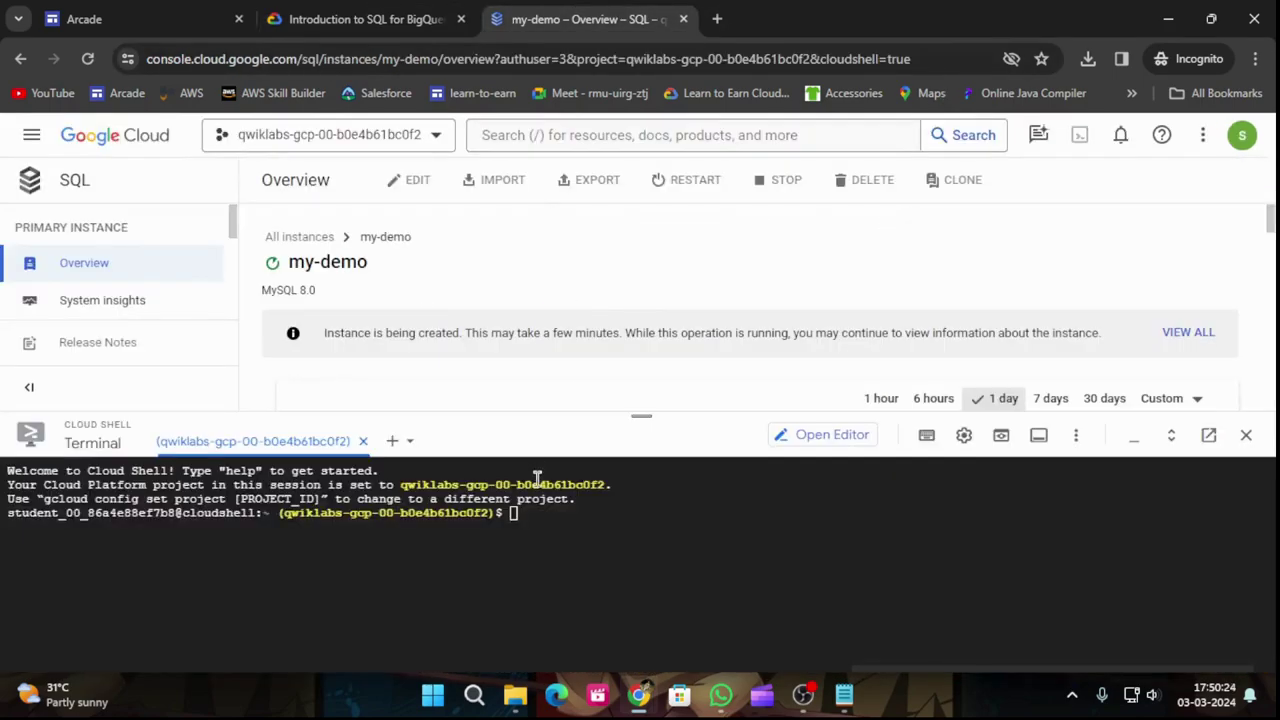
pyautogui.hotkey('ctrl', 'v')
pyautogui.press('Return')
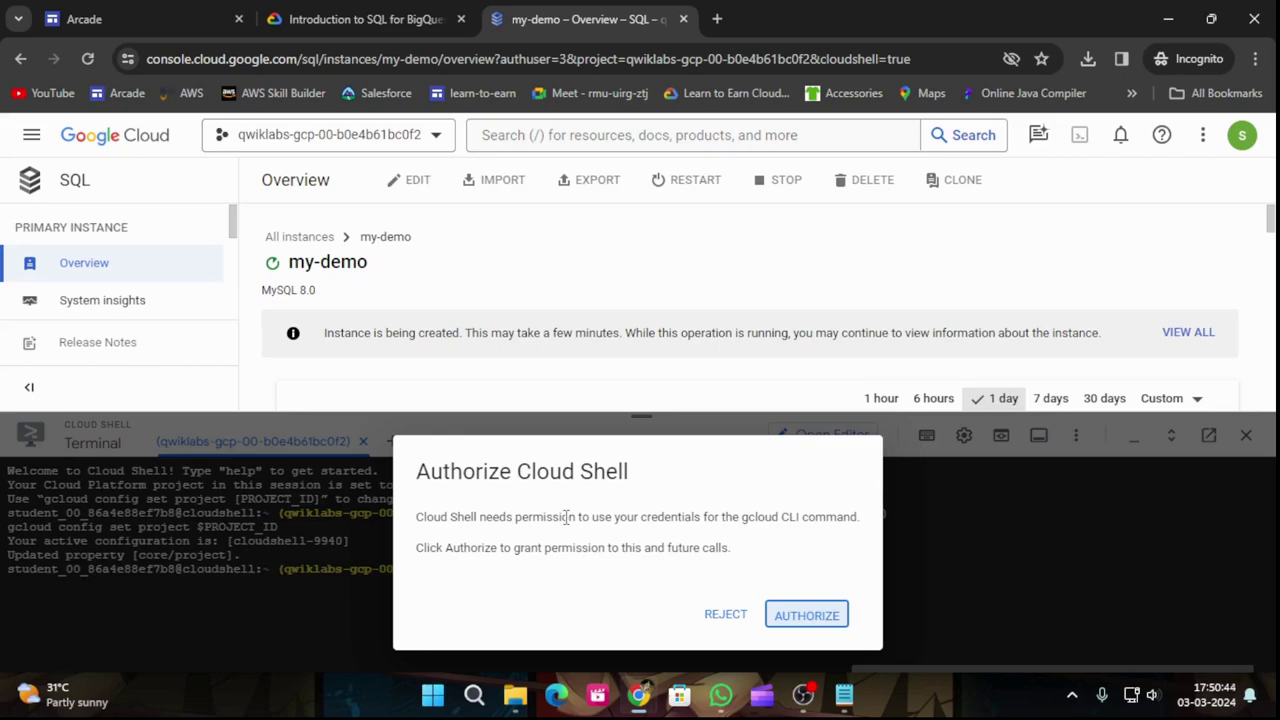
pyautogui.click(802, 619)
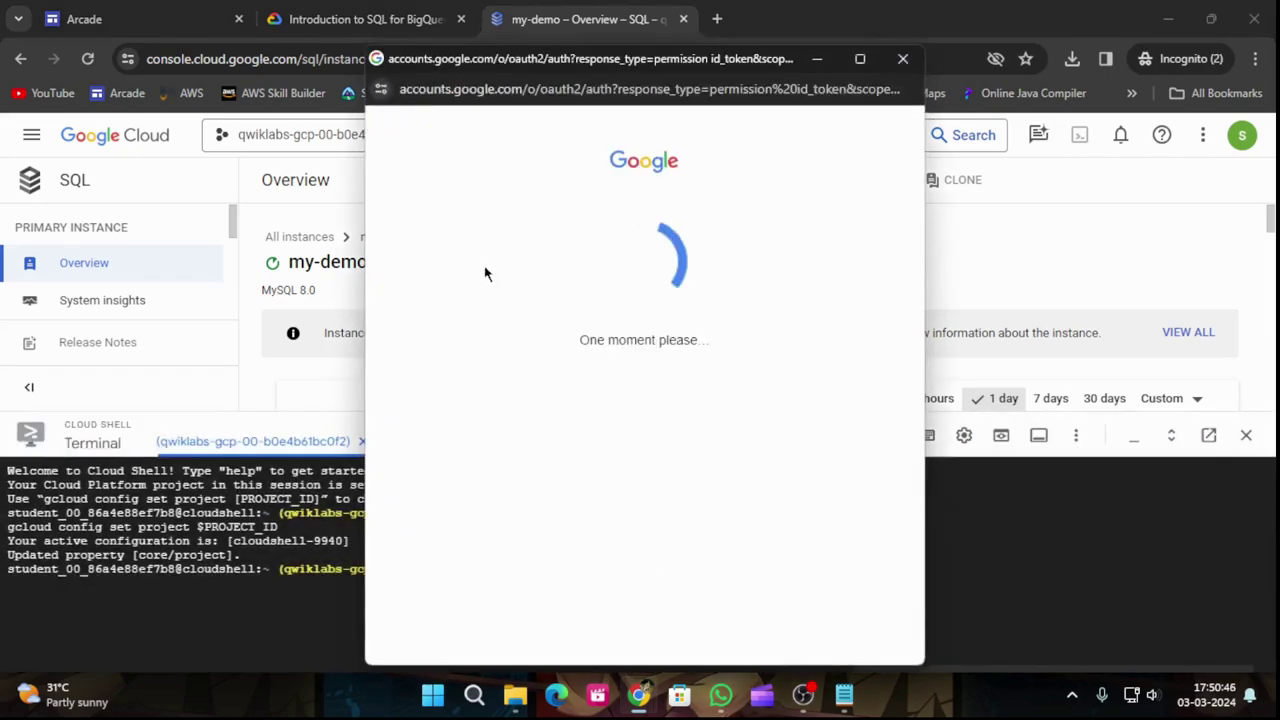
# Step: Run gcloud auth login --no-launch-browser from the lab in Cloud Shell and answer Y to continue
pyautogui.click(360, 18)
pyautogui.scroll(-5, 694, 363)
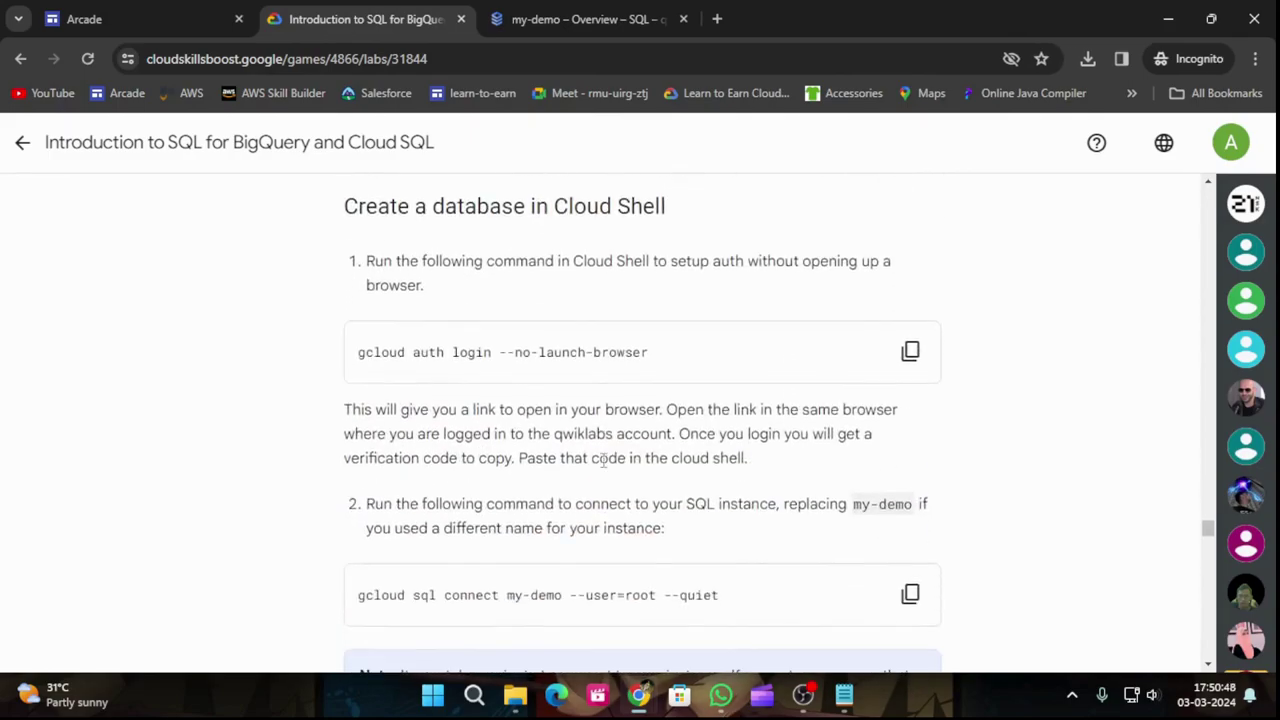
pyautogui.click(910, 352)
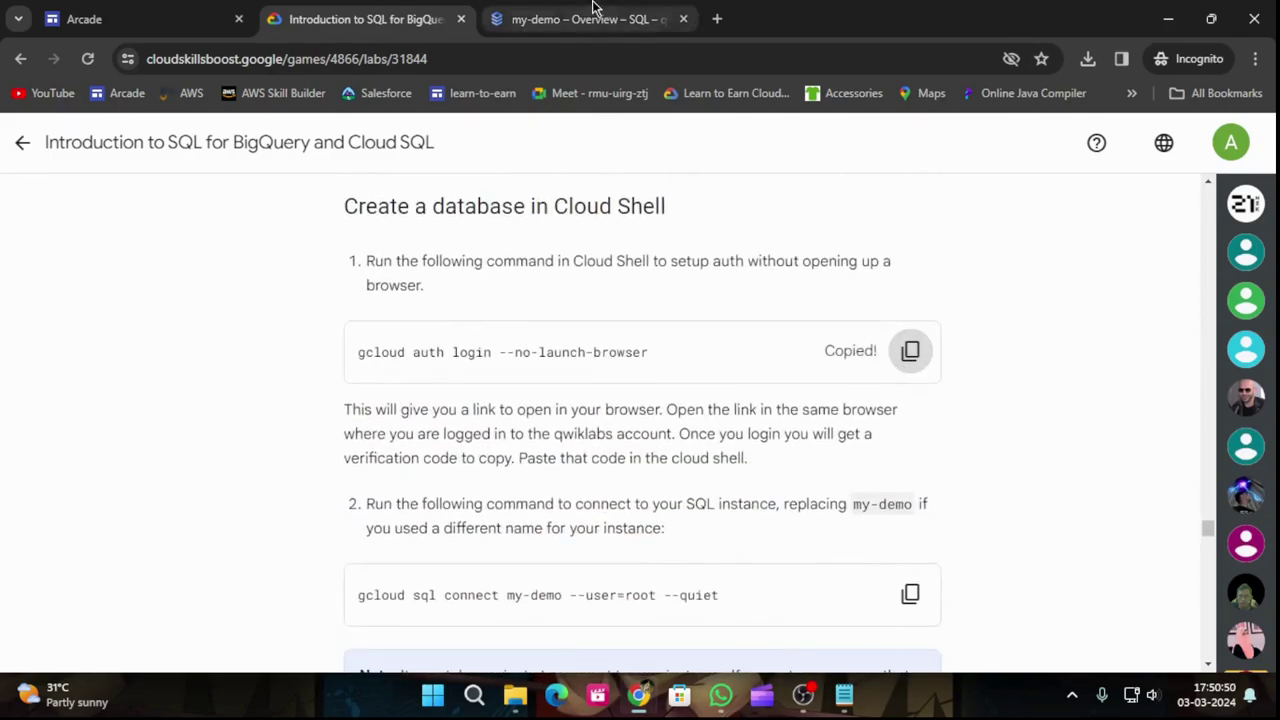
pyautogui.click(540, 12)
pyautogui.hotkey('ctrl', 'v')
pyautogui.press('Return')
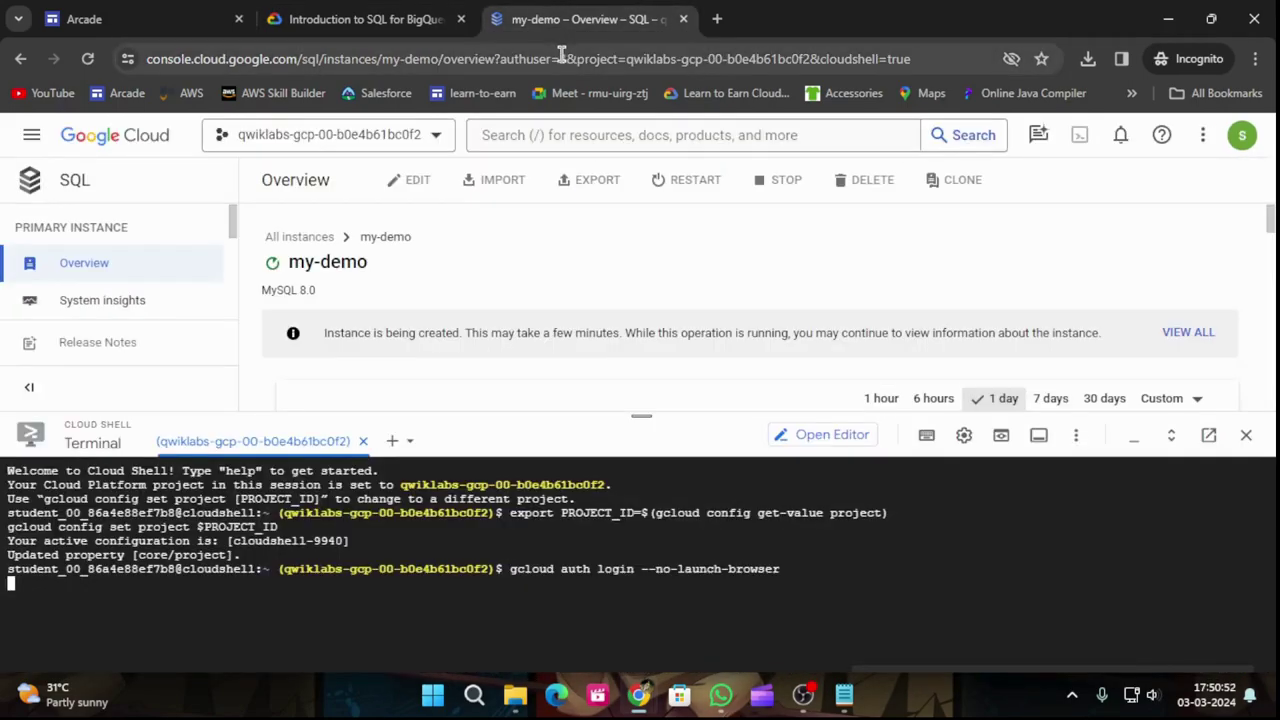
pyautogui.click(323, 14)
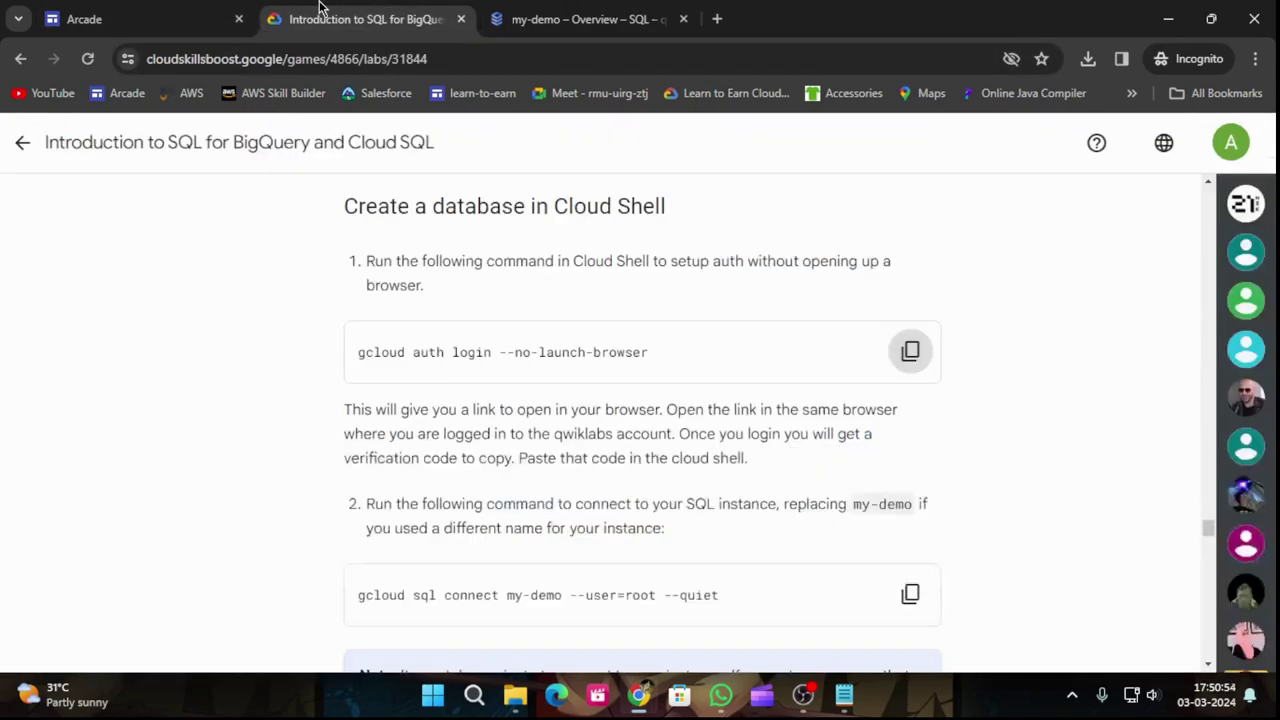
pyautogui.click(570, 14)
pyautogui.write('Y')
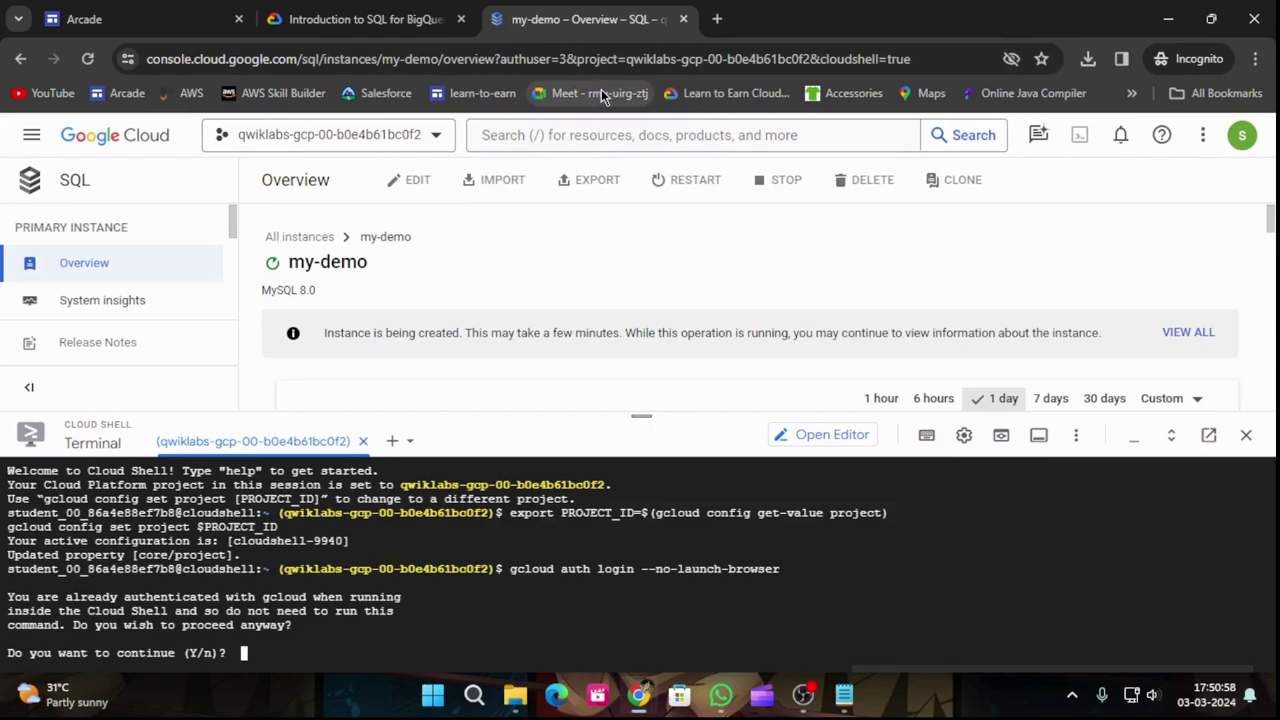
pyautogui.press('Return')
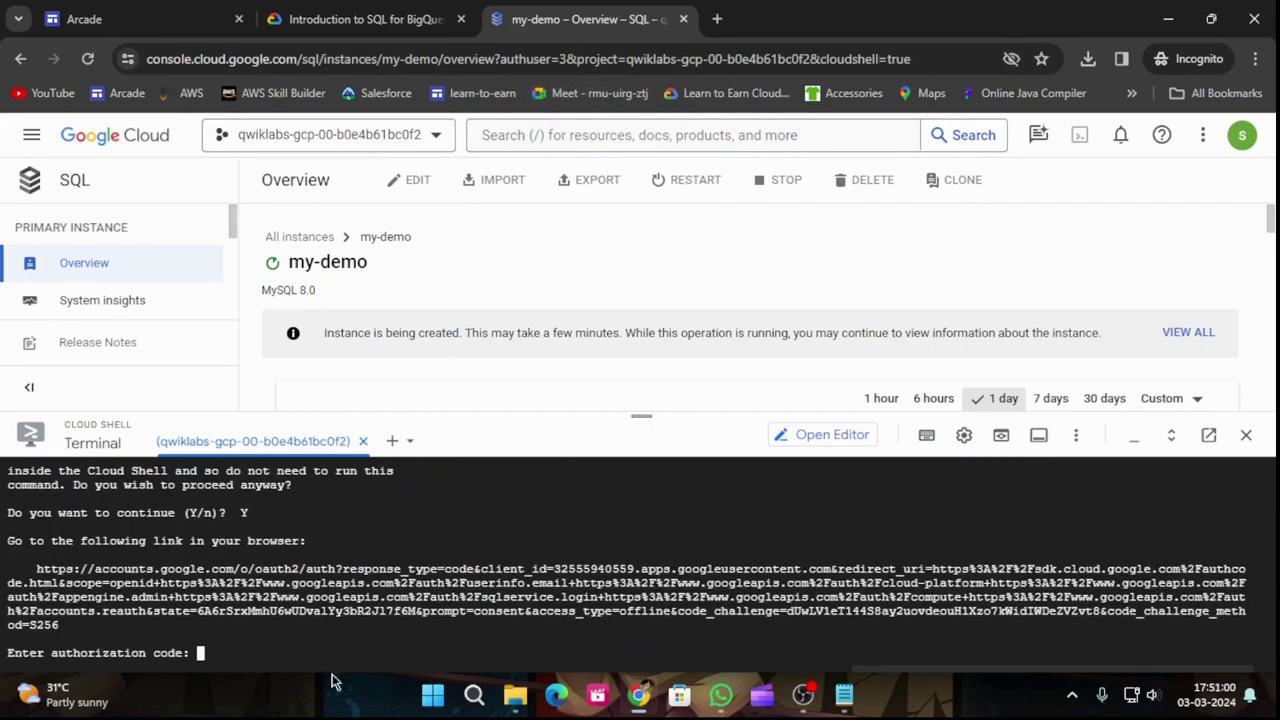
# Step: Review the lab's instructions on the verification code and connecting to my-demo, and return to the Cloud Shell session
pyautogui.click(293, 26)
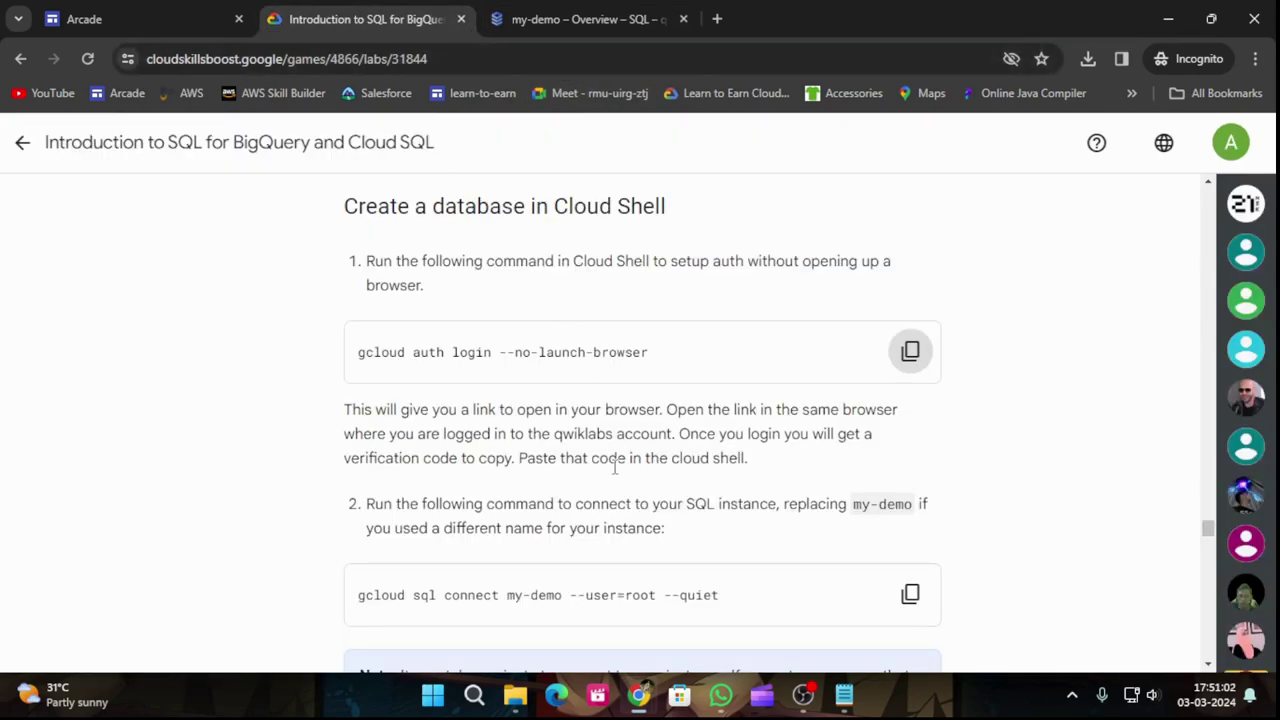
pyautogui.scroll(-2, 844, 470)
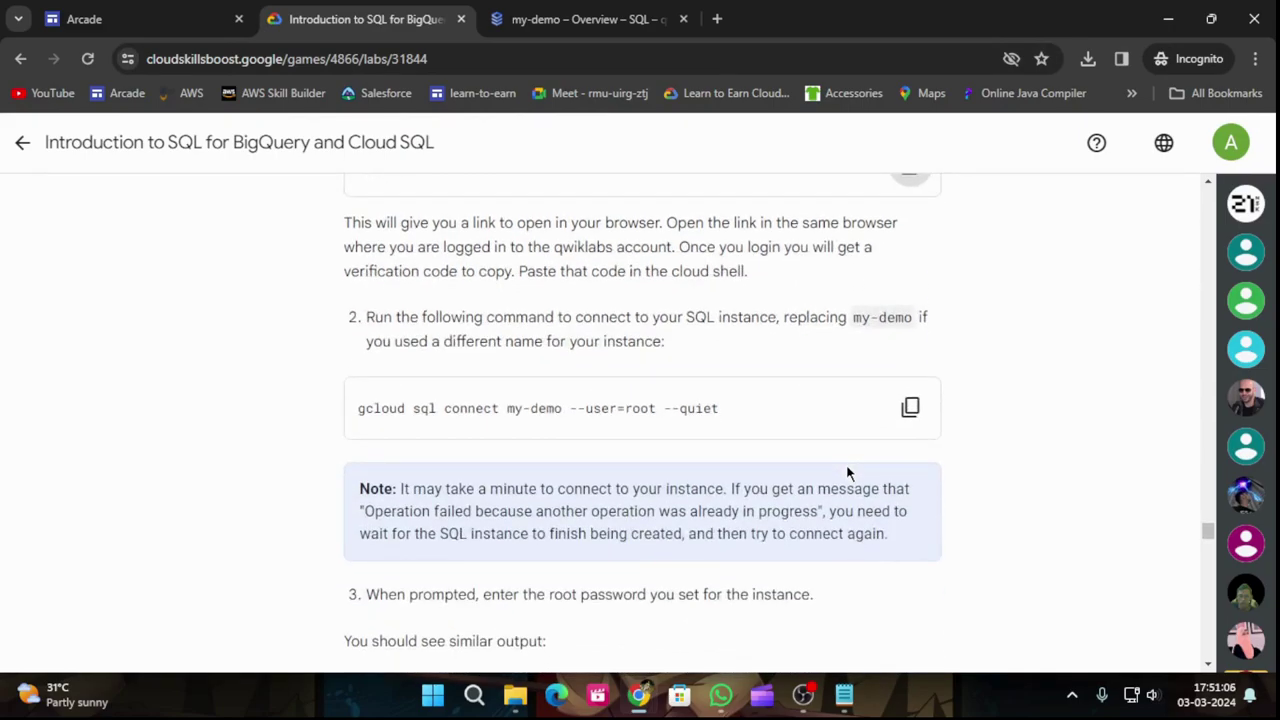
pyautogui.scroll(-2, 843, 470)
pyautogui.scroll(4, 843, 470)
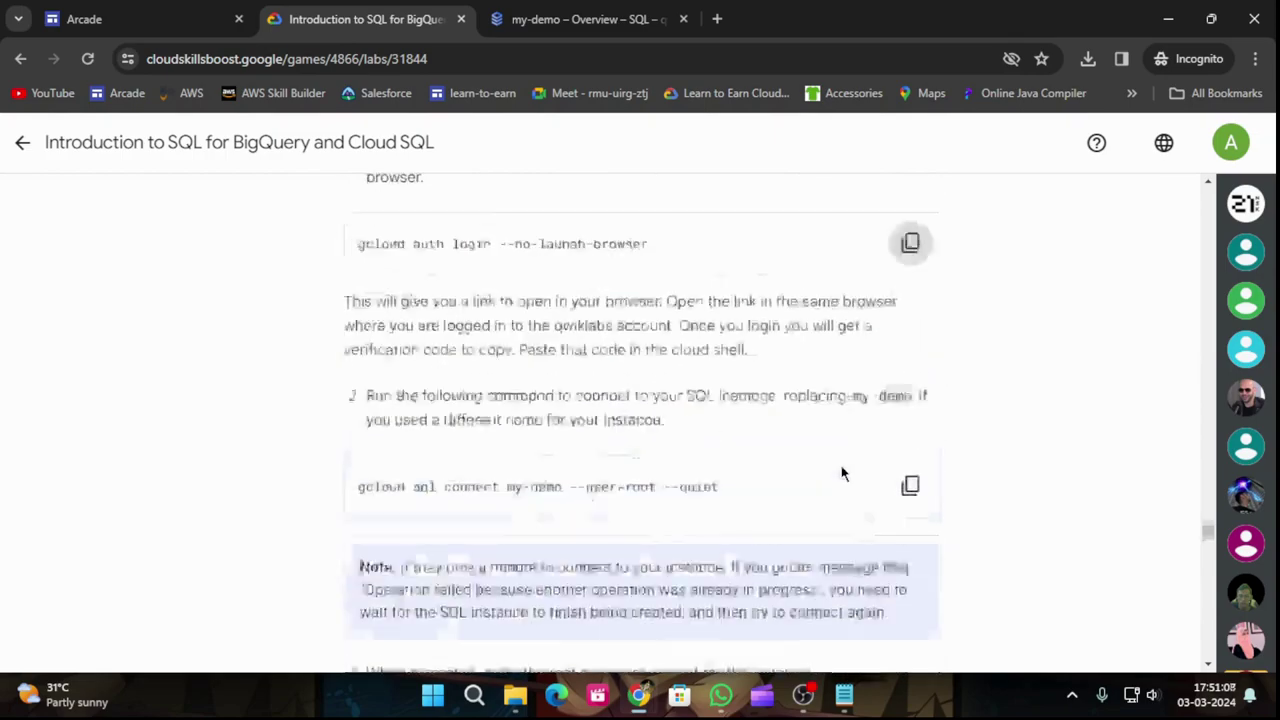
pyautogui.click(508, 20)
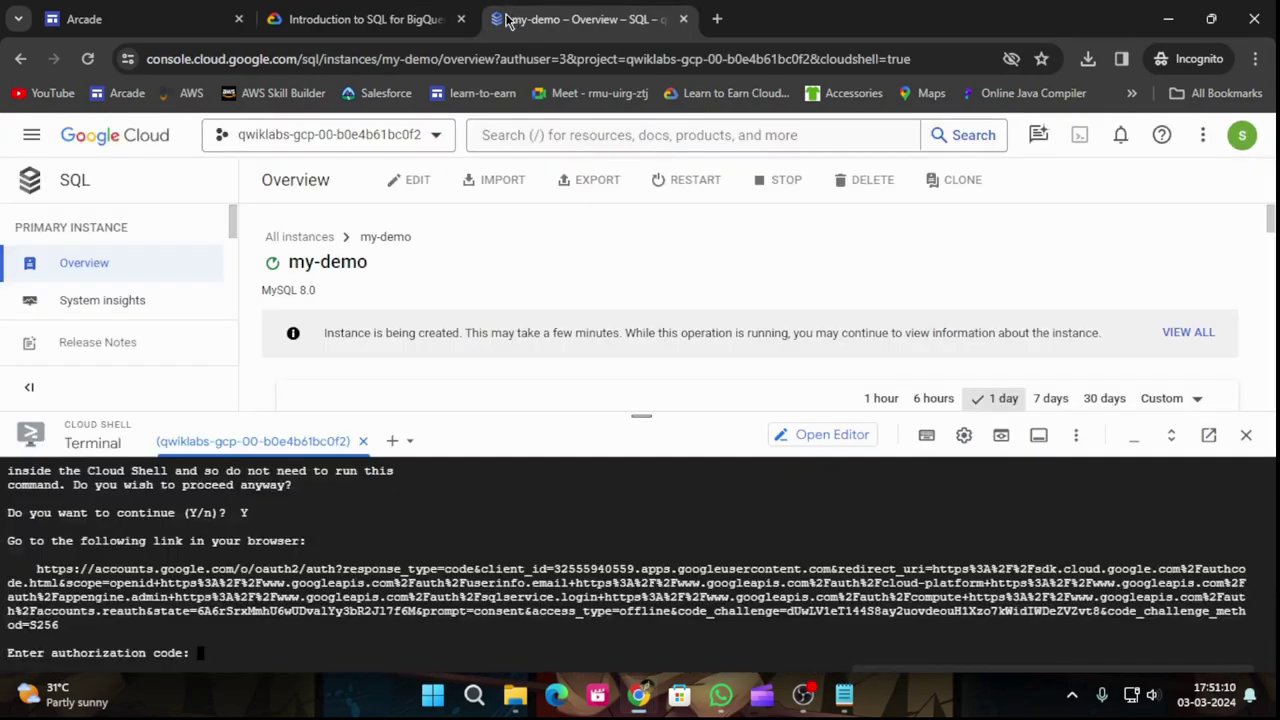